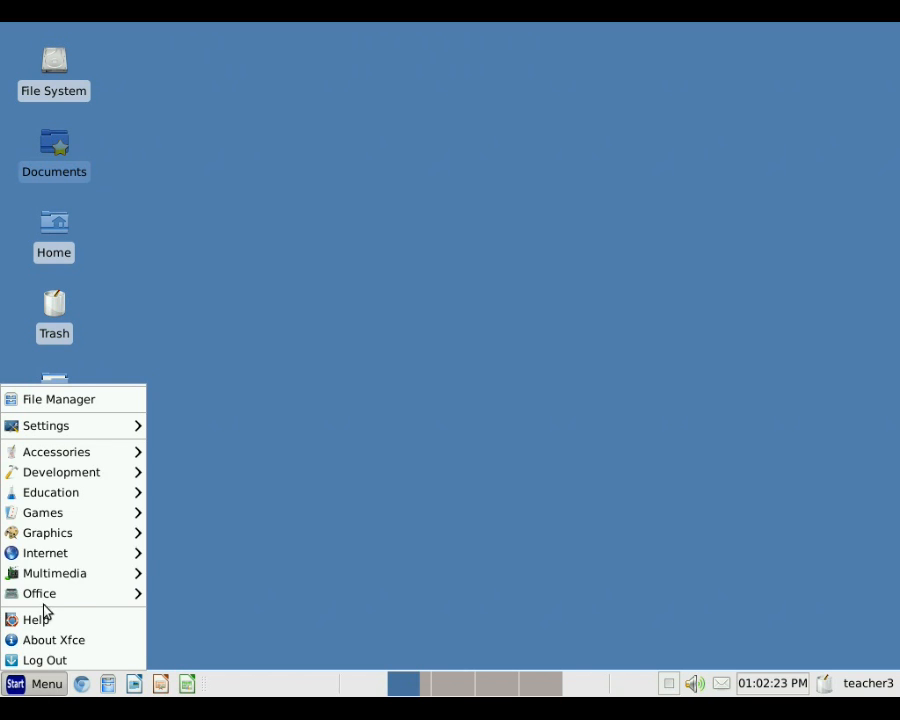
- Open KmPlot from the education applications and create a new implicit plot
{"action": "mouse_move", "coordinate": [60, 498]}
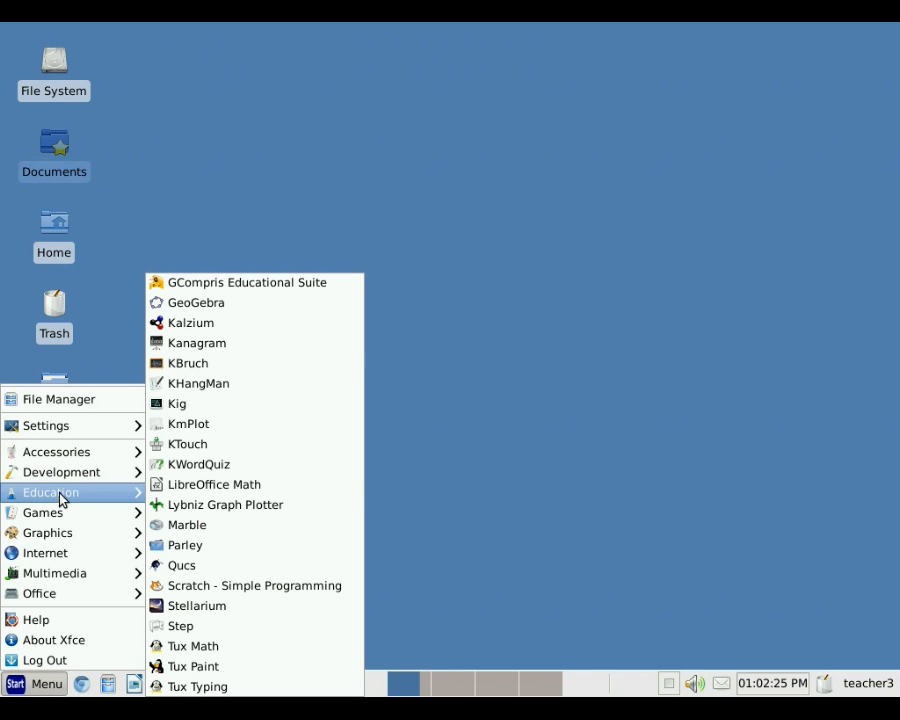
{"action": "left_click", "coordinate": [207, 428]}
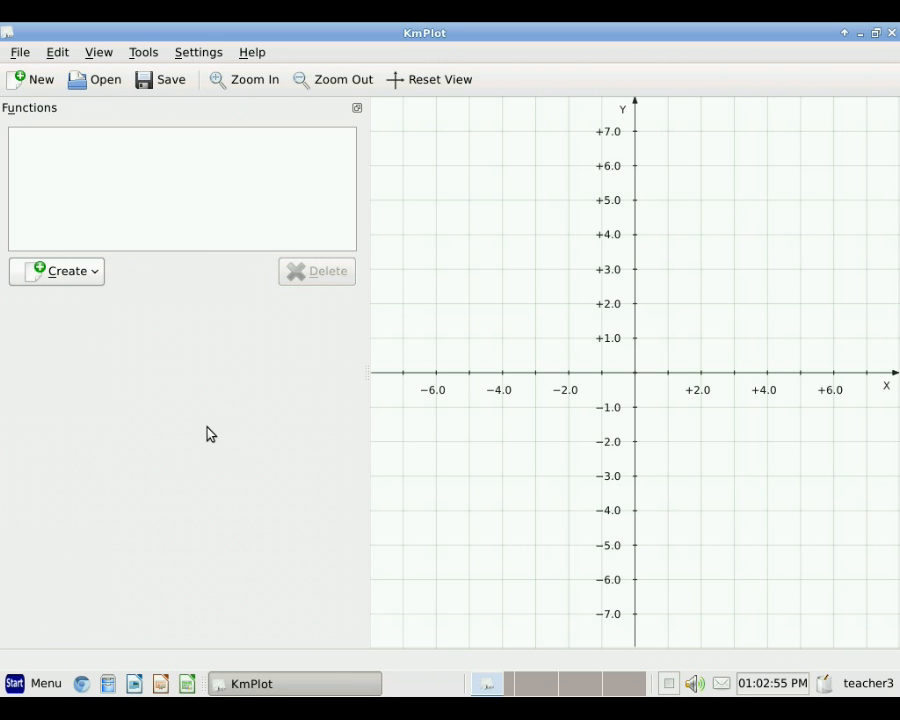
{"action": "left_click", "coordinate": [60, 276]}
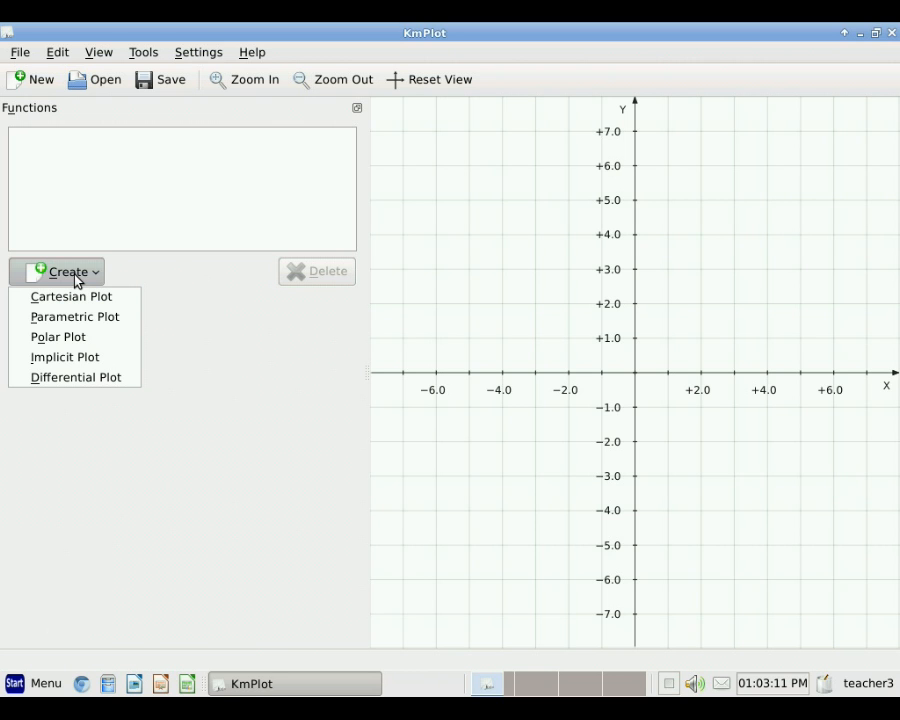
{"action": "left_click", "coordinate": [60, 358]}
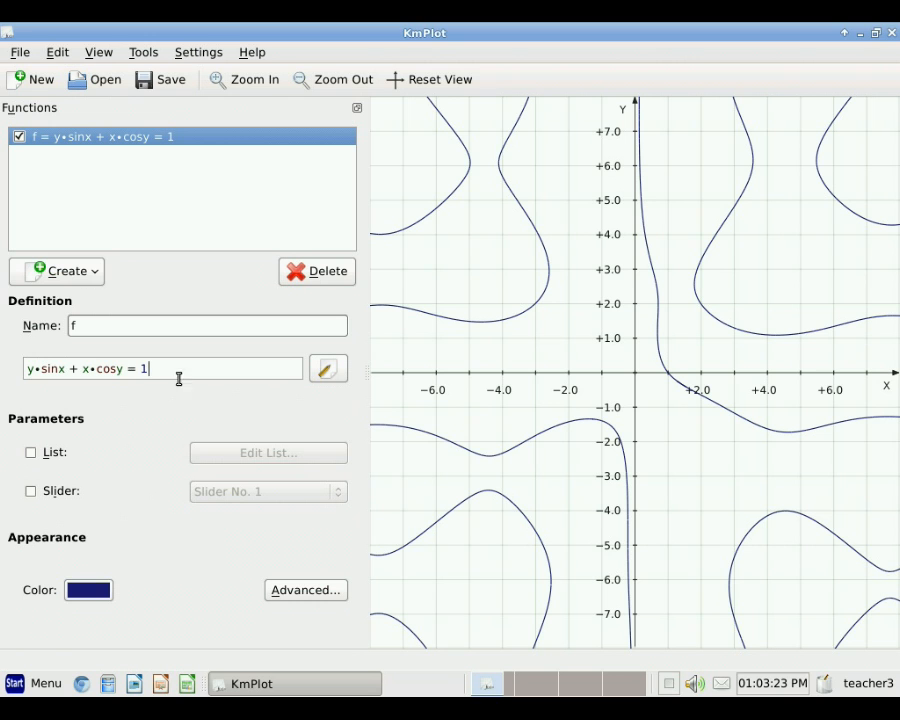
- Replace the implicit plot's default equation with x^2+y^2=25 and draw it
{"action": "left_click_drag", "start_coordinate": [160, 367], "coordinate": [40, 350]}
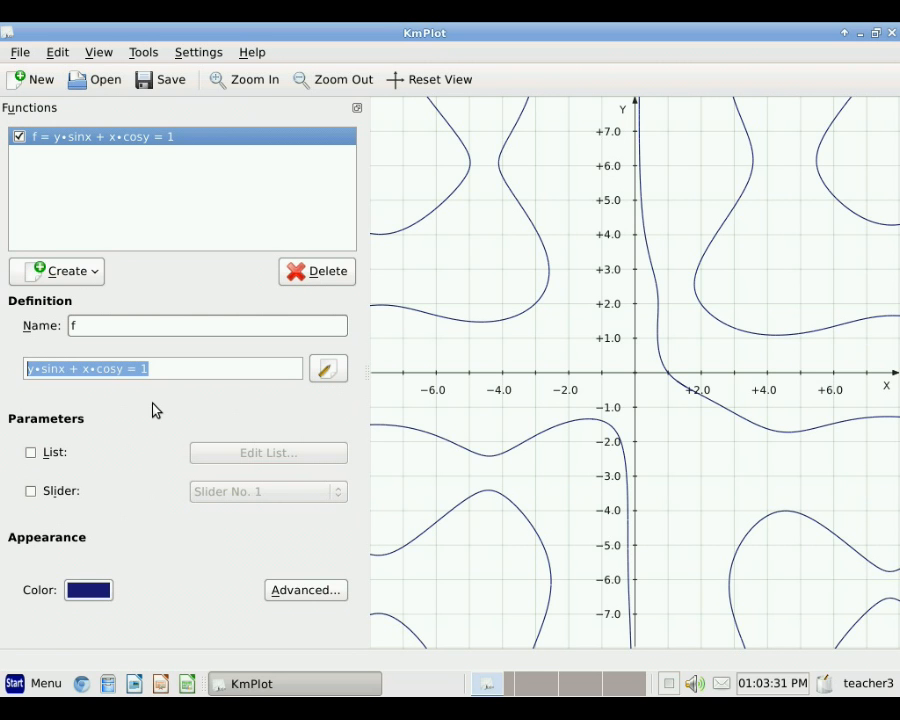
{"action": "type", "text": "x"}
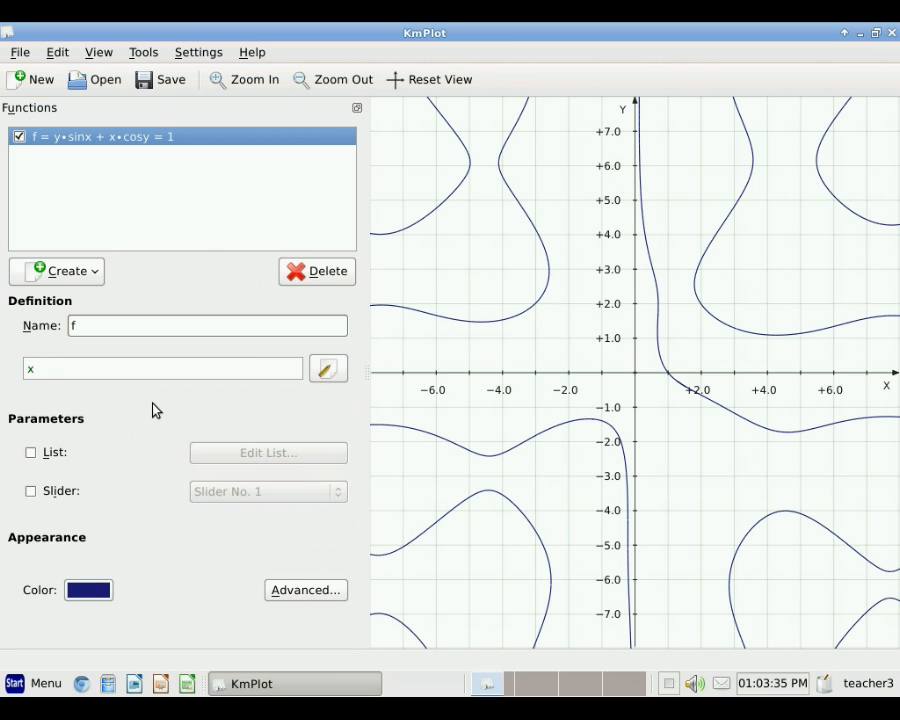
{"action": "type", "text": "^2+y^2=25"}
{"action": "key", "text": "Return"}
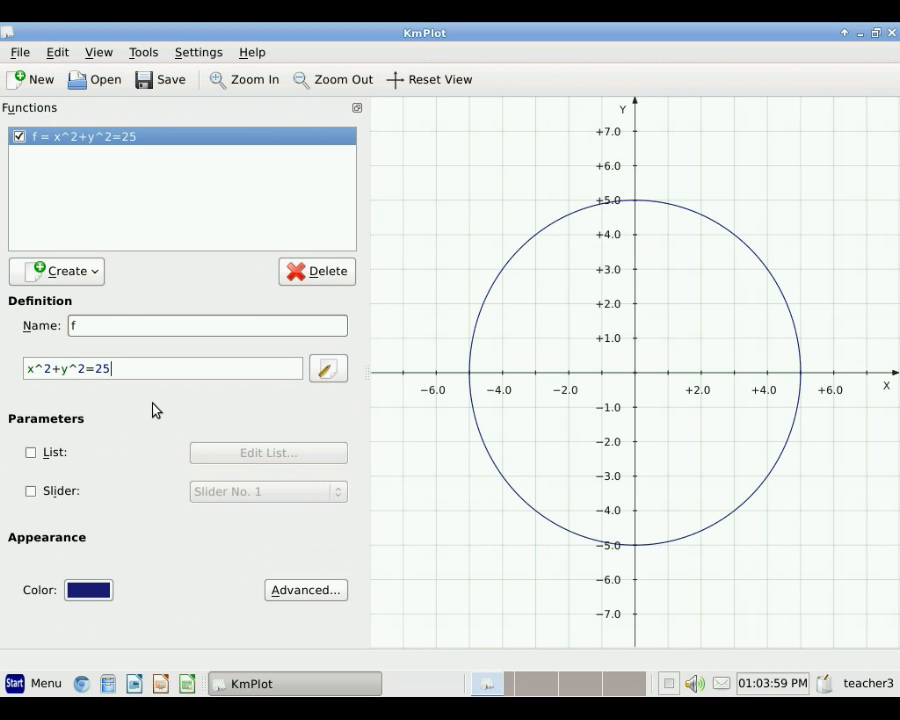
- Change the circle's equation to the ellipse x^2/9+y^2/16=1
{"action": "key", "text": "BackSpace"}
{"action": "key", "text": "BackSpace"}
{"action": "key", "text": "BackSpace"}
{"action": "key", "text": "BackSpace"}
{"action": "key", "text": "BackSpace"}
{"action": "key", "text": "BackSpace"}
{"action": "key", "text": "BackSpace"}
{"action": "key", "text": "BackSpace"}
{"action": "key", "text": "BackSpace"}
{"action": "key", "text": "BackSpace"}
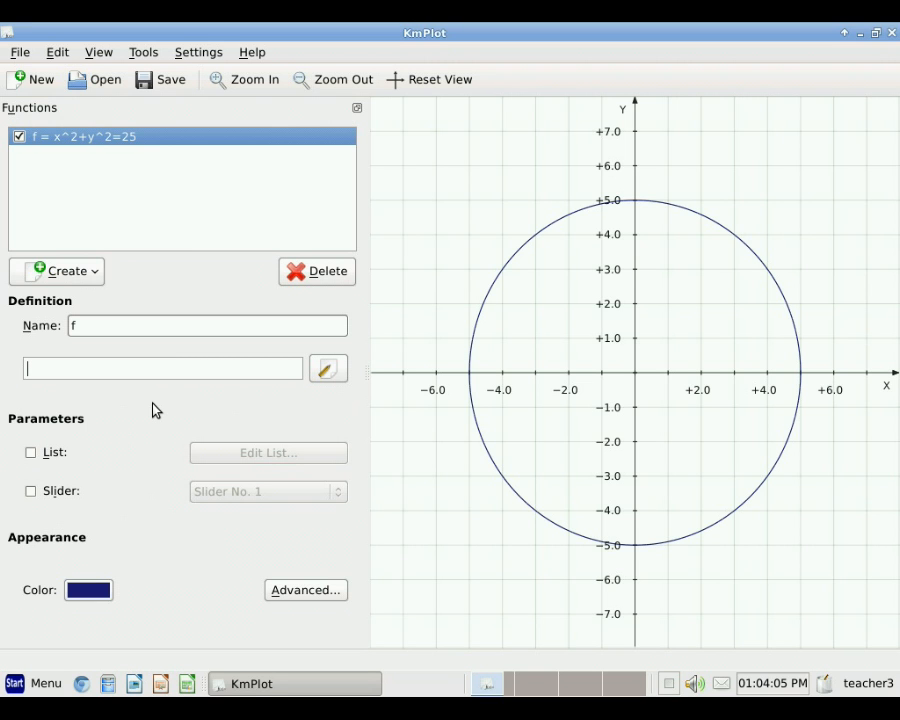
{"action": "type", "text": "x^2/9+y^2/1"}
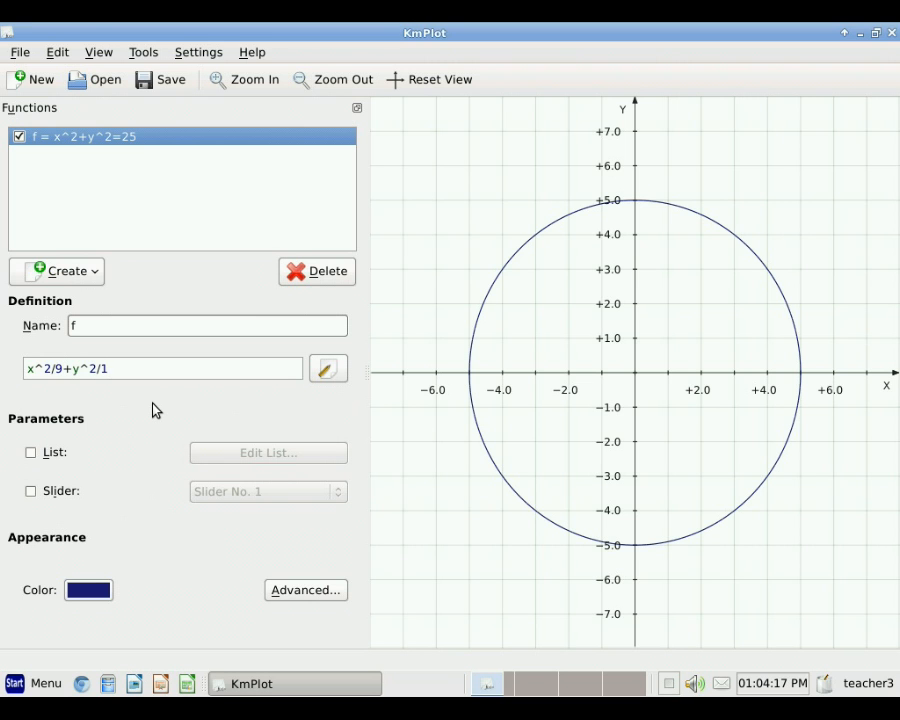
{"action": "type", "text": "6=1"}
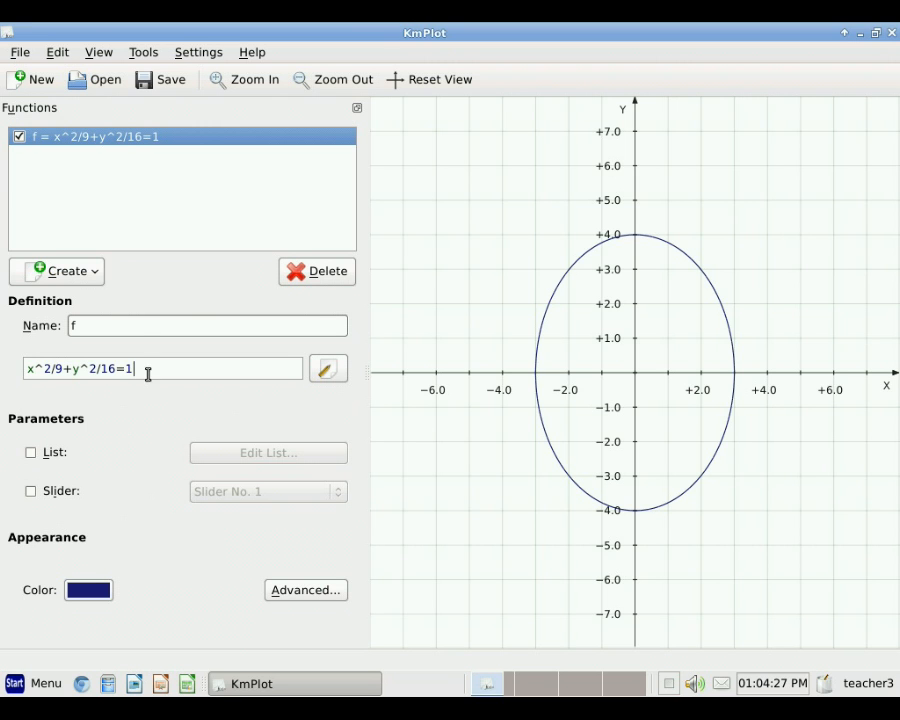
- Add a second implicit plot defined by the ellipse equation x^2/64+y^2/9=1
{"action": "left_click", "coordinate": [62, 276]}
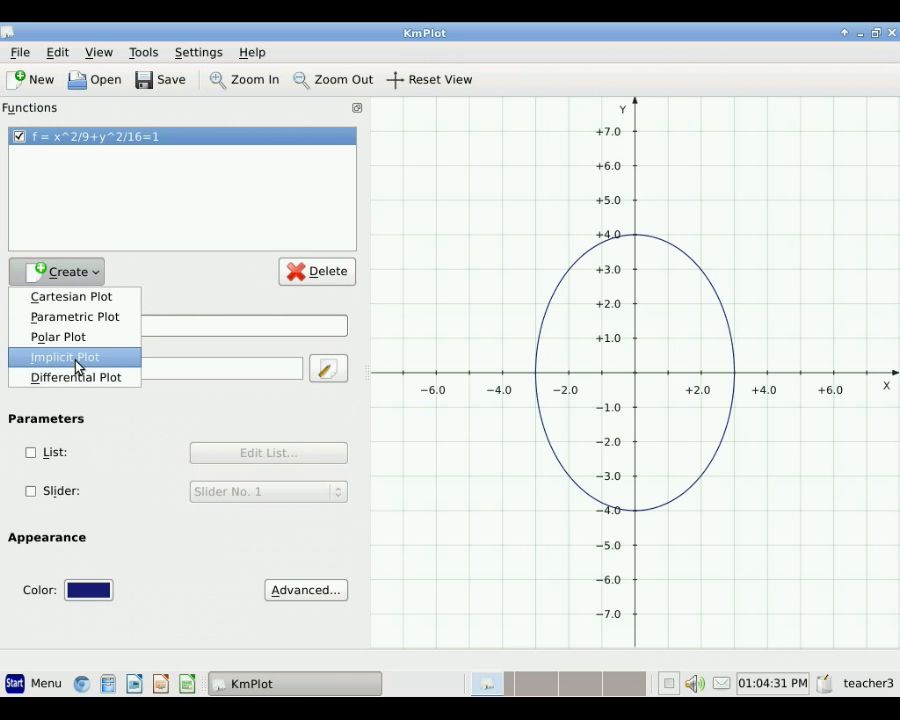
{"action": "left_click", "coordinate": [77, 365]}
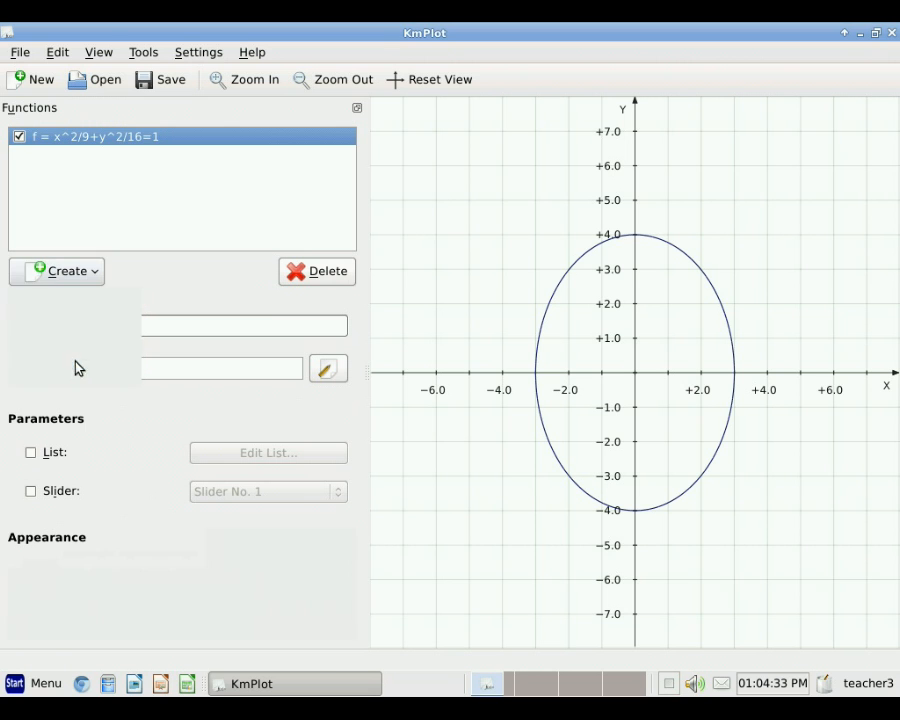
{"action": "left_click_drag", "start_coordinate": [168, 373], "coordinate": [14, 371]}
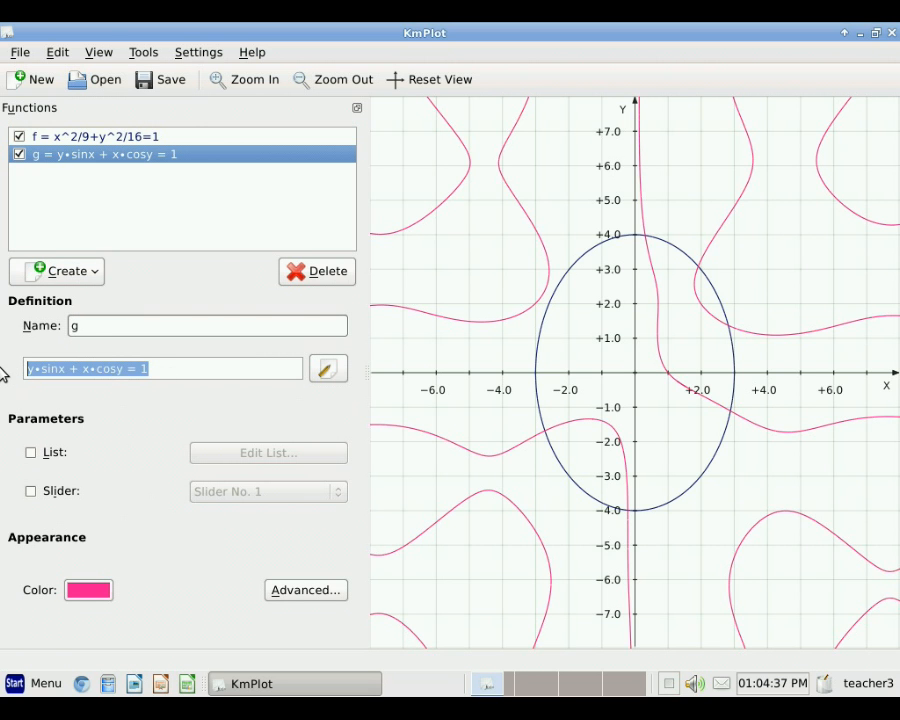
{"action": "type", "text": "x^2/"}
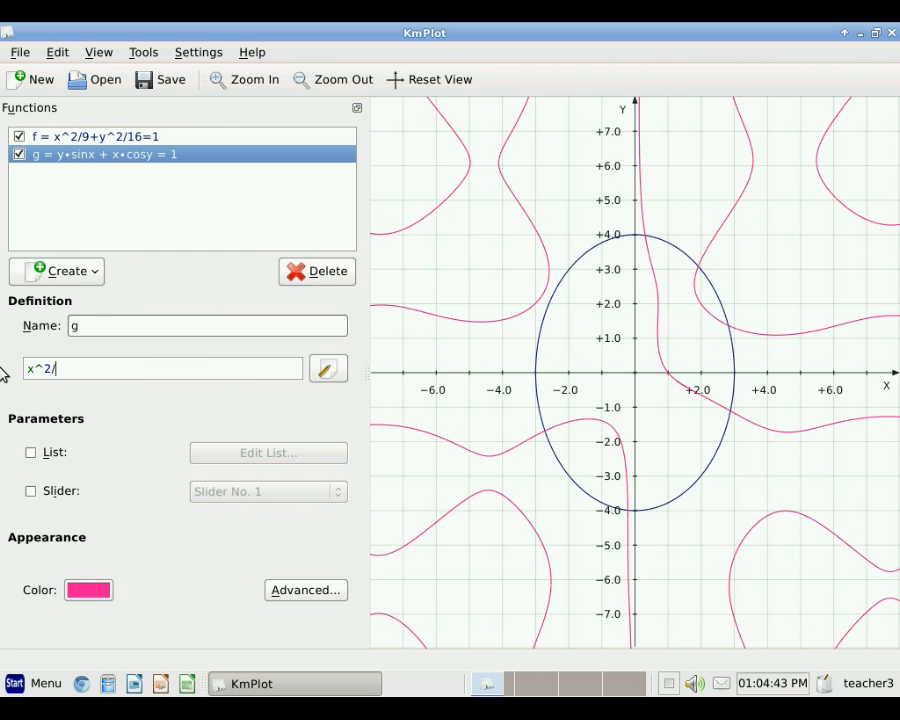
{"action": "type", "text": "64+y^2/9=1"}
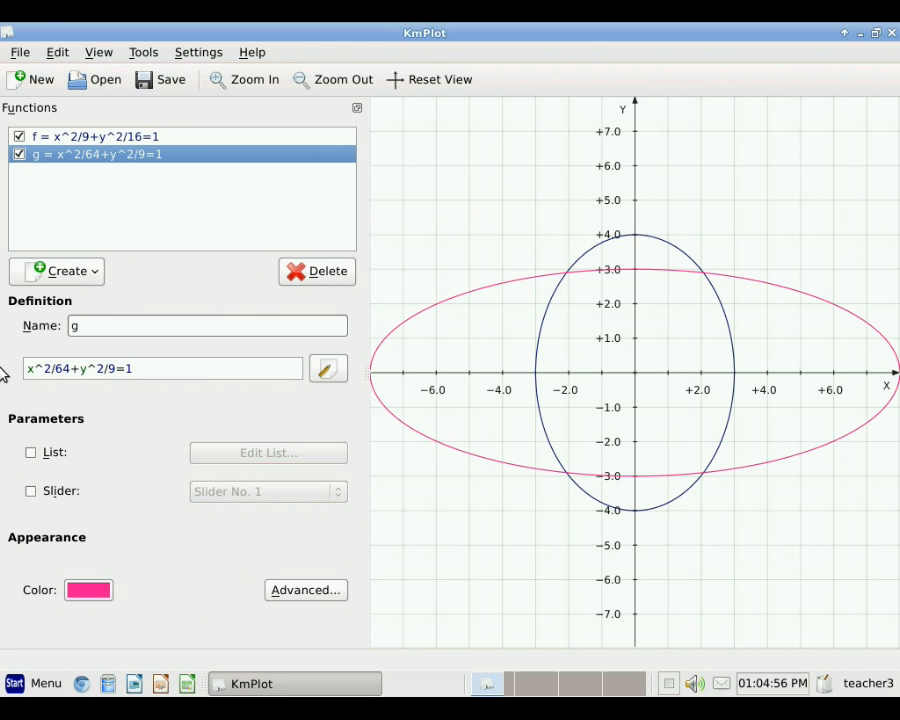
- Delete both ellipse functions from the function list
{"action": "left_click", "coordinate": [147, 137]}
{"action": "left_click", "coordinate": [324, 278]}
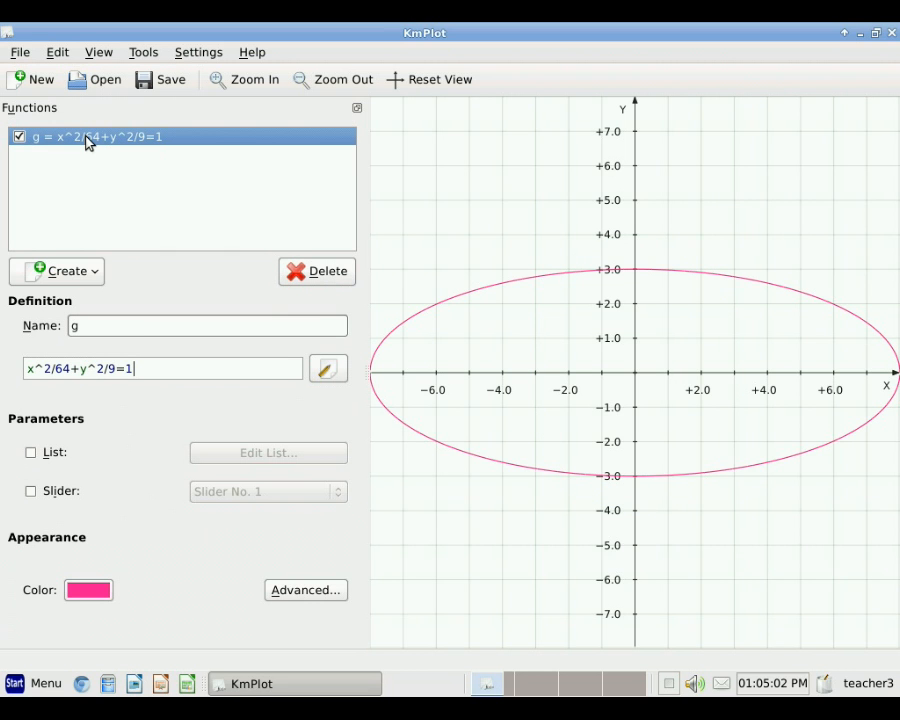
{"action": "left_click", "coordinate": [328, 276]}
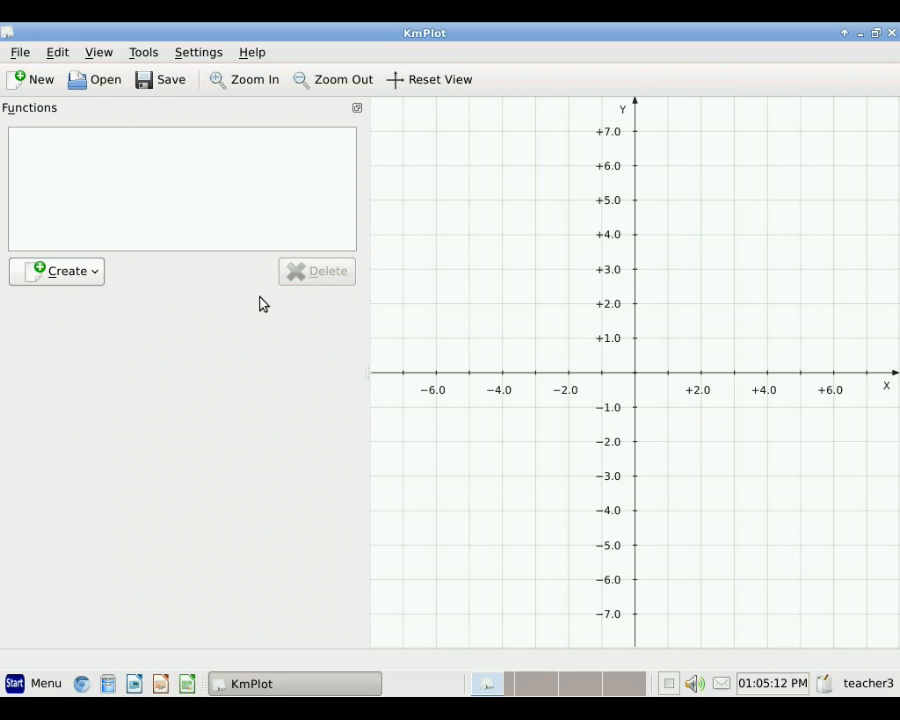
- Create a polar plot with the equation r = 3 and draw it
{"action": "left_click", "coordinate": [67, 280]}
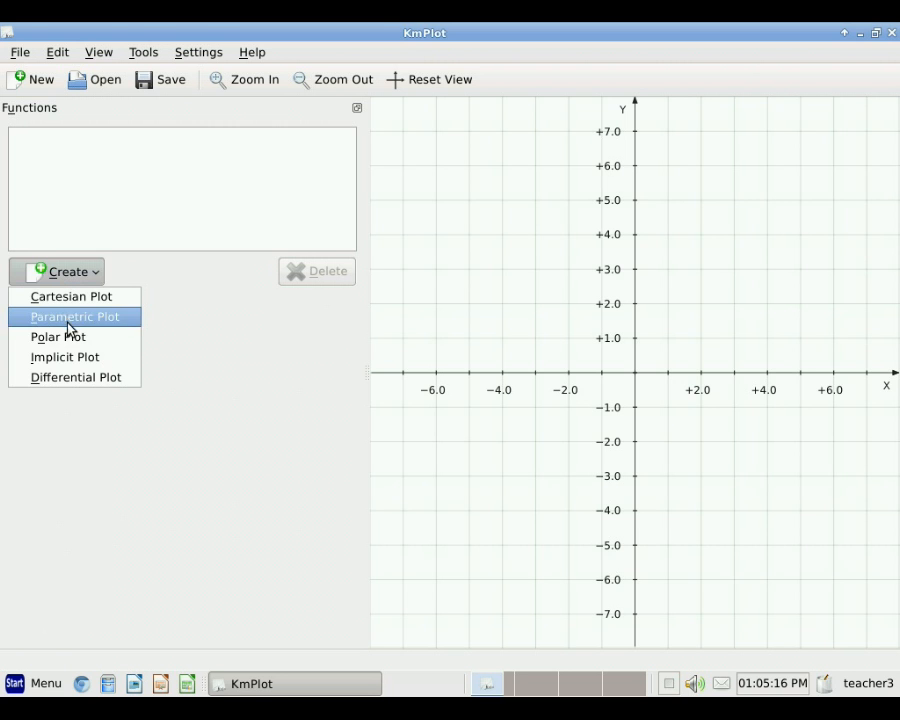
{"action": "left_click", "coordinate": [70, 339]}
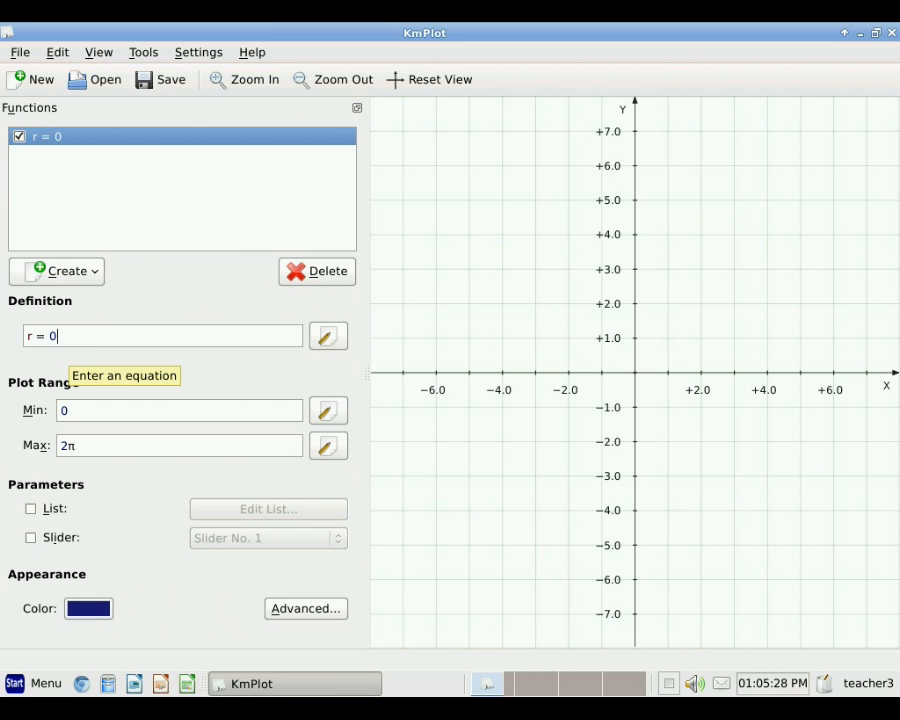
{"action": "key", "text": "BackSpace"}
{"action": "type", "text": "3"}
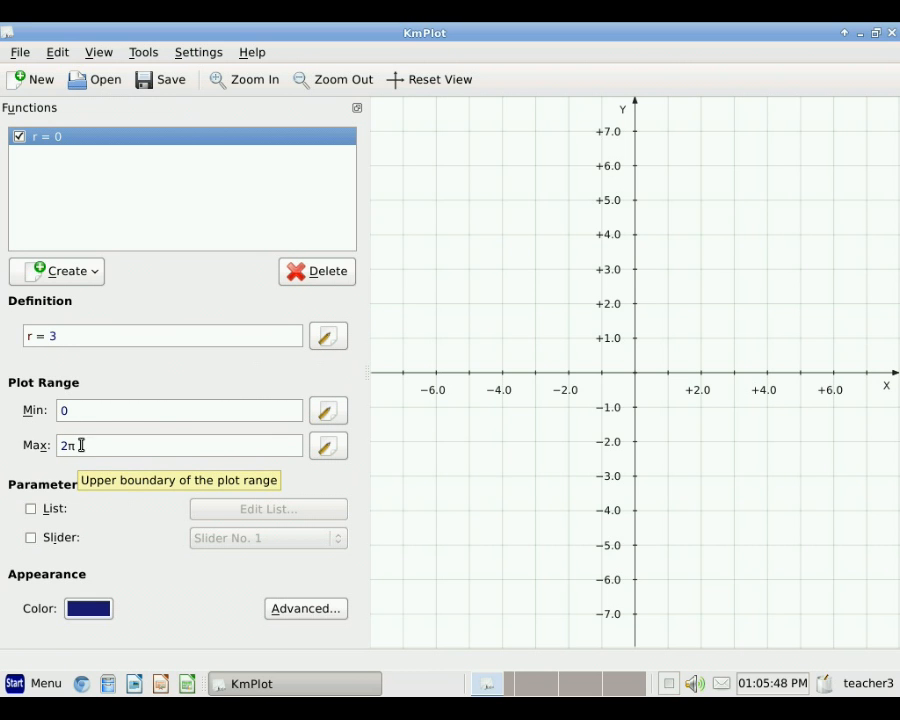
{"action": "key", "text": "Return"}
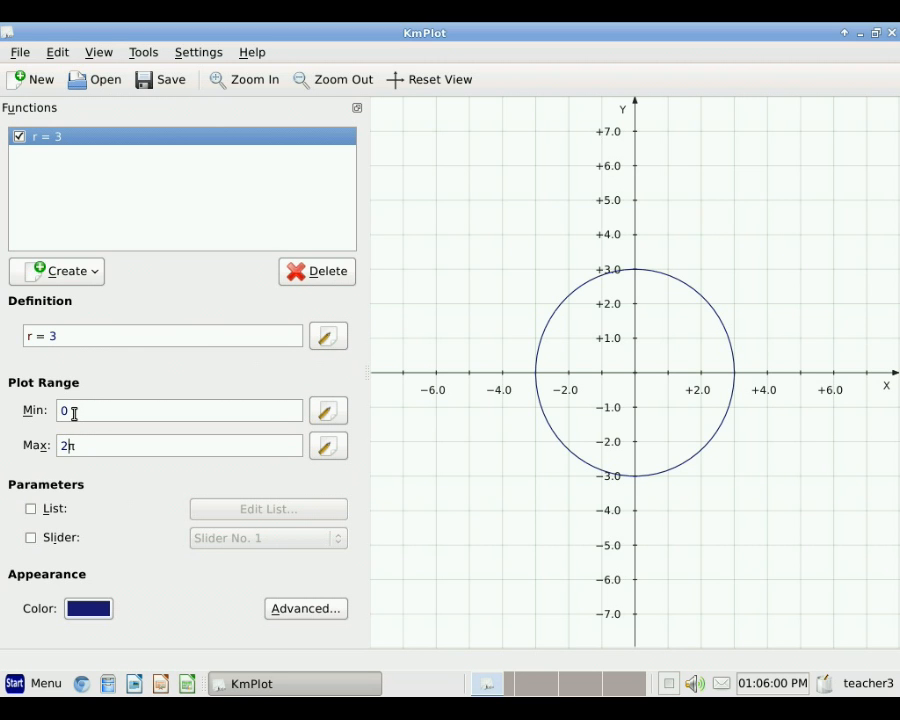
- Redefine the polar plot as r(a)=a and draw it, followed by changing its equation to r(a)=cos(a)
{"action": "key", "text": "BackSpace"}
{"action": "key", "text": "Return"}
{"action": "key", "text": "BackSpace"}
{"action": "key", "text": "BackSpace"}
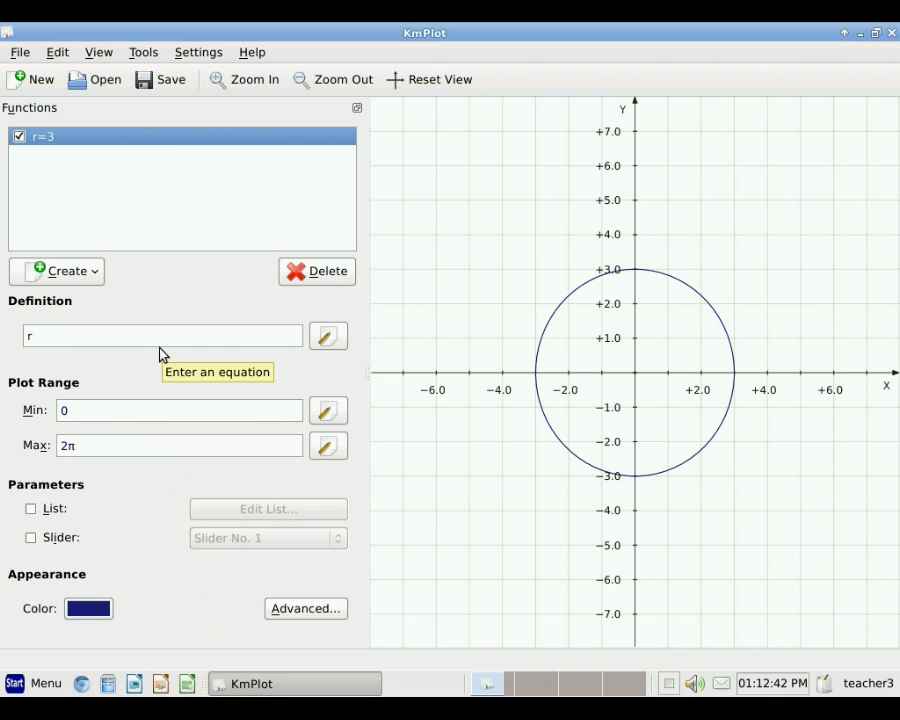
{"action": "type", "text": "("}
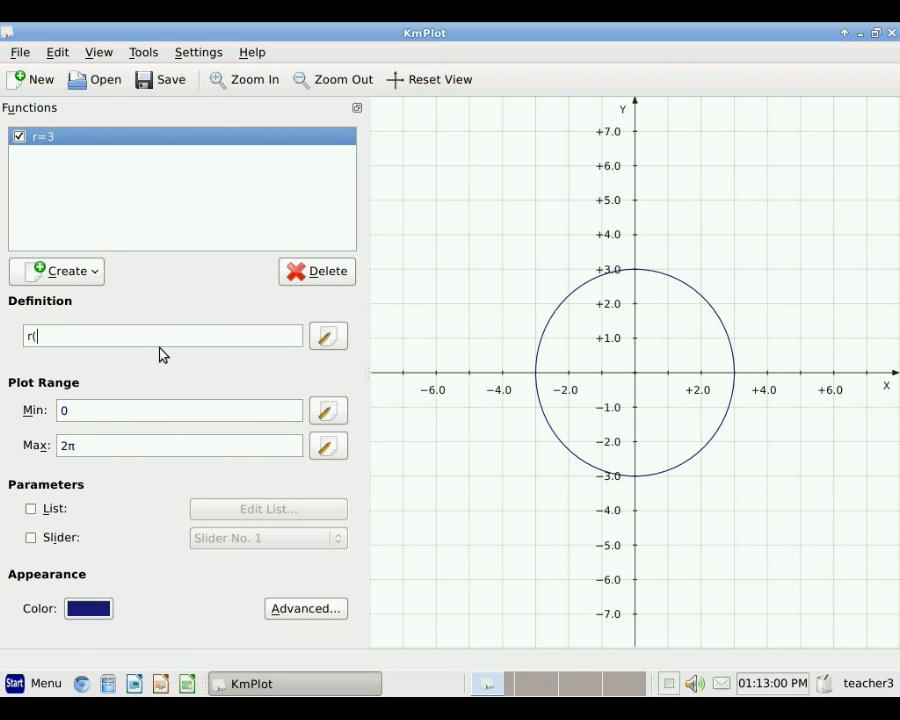
{"action": "type", "text": "a)=a"}
{"action": "key", "text": "Return"}
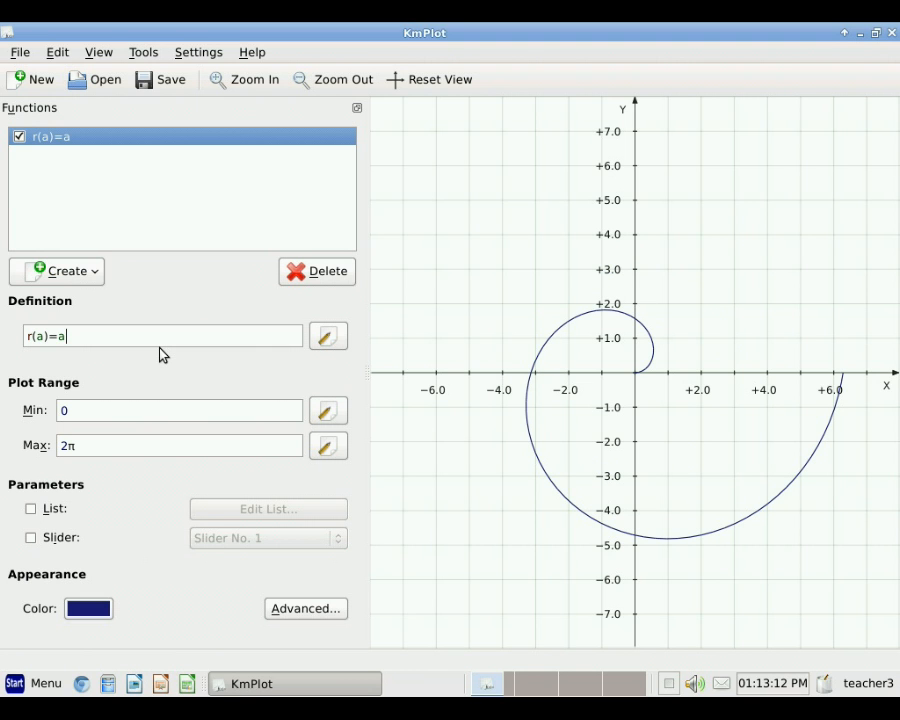
{"action": "key", "text": "BackSpace"}
{"action": "type", "text": "cos(a)"}
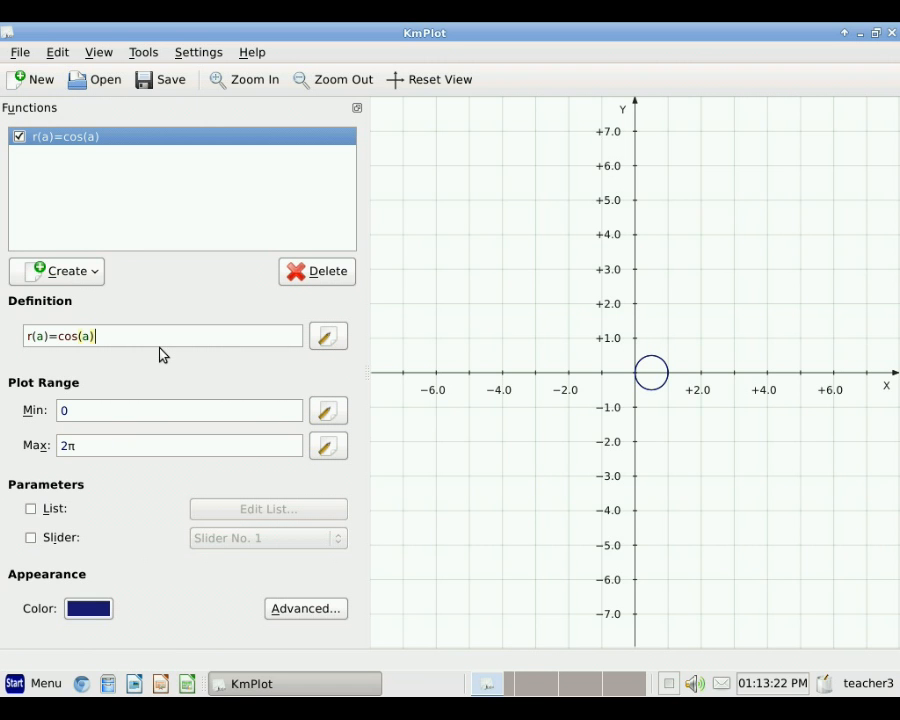
- Add a second polar plot with the equation r(a)=sin(a)
{"action": "left_click", "coordinate": [68, 278]}
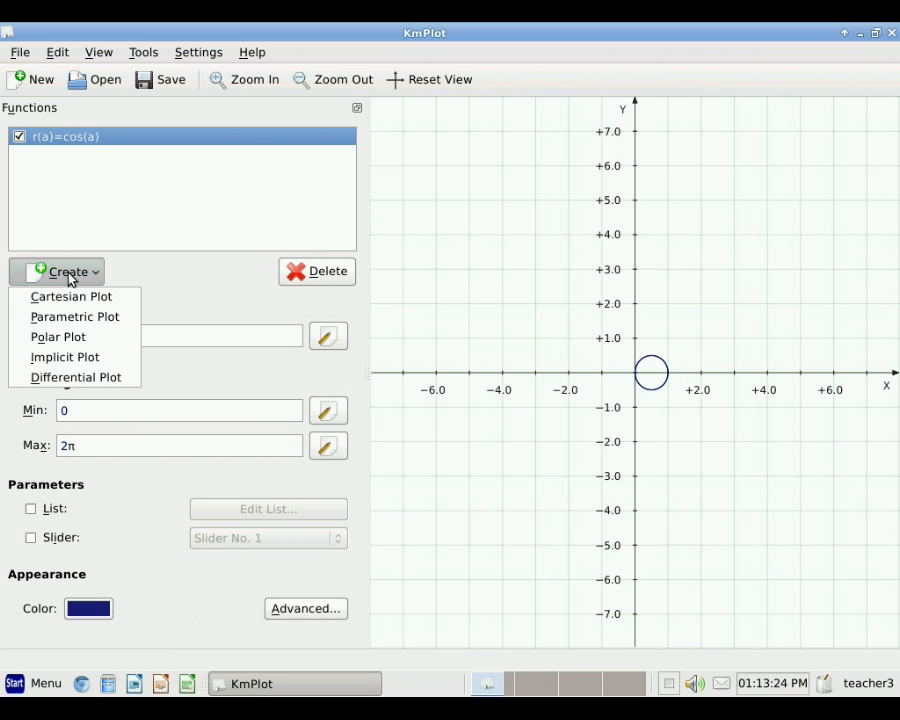
{"action": "left_click", "coordinate": [66, 338]}
{"action": "left_click_drag", "start_coordinate": [70, 337], "coordinate": [22, 337]}
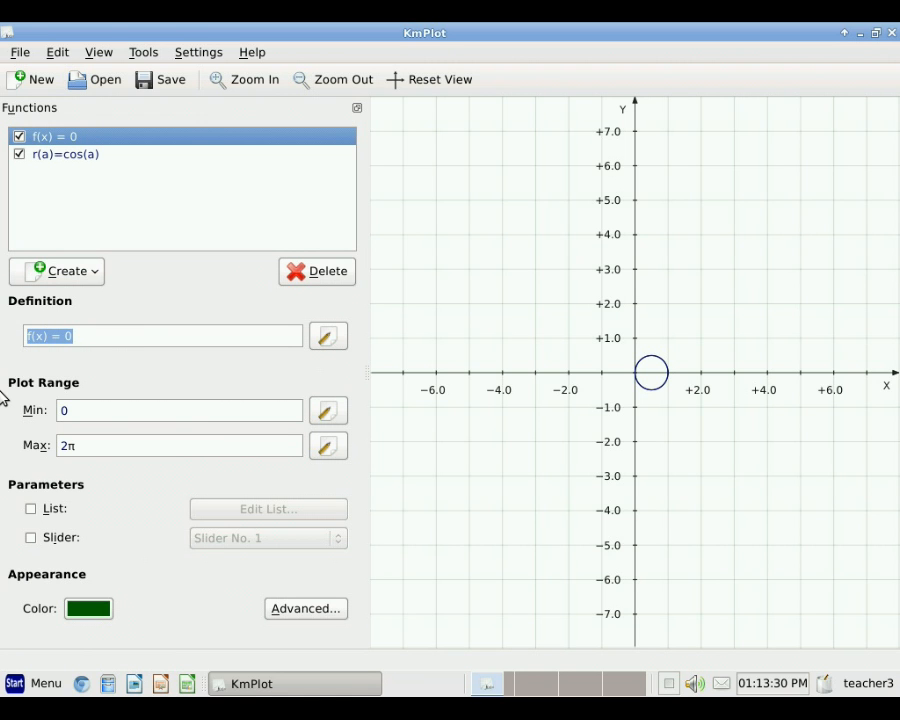
{"action": "type", "text": "r"}
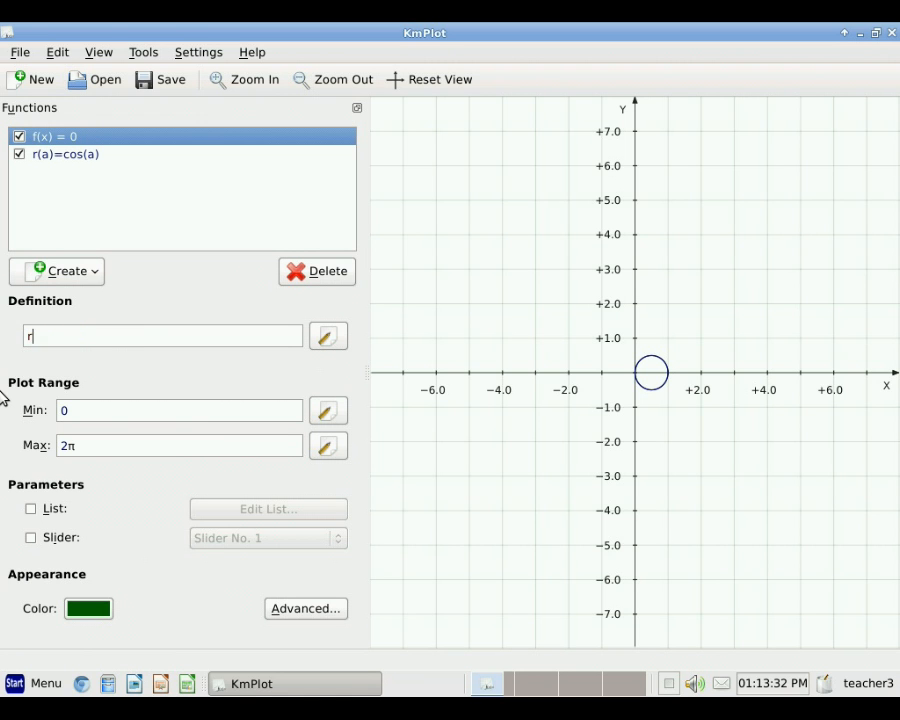
{"action": "type", "text": "(a)"}
{"action": "type", "text": "=sin(a)"}
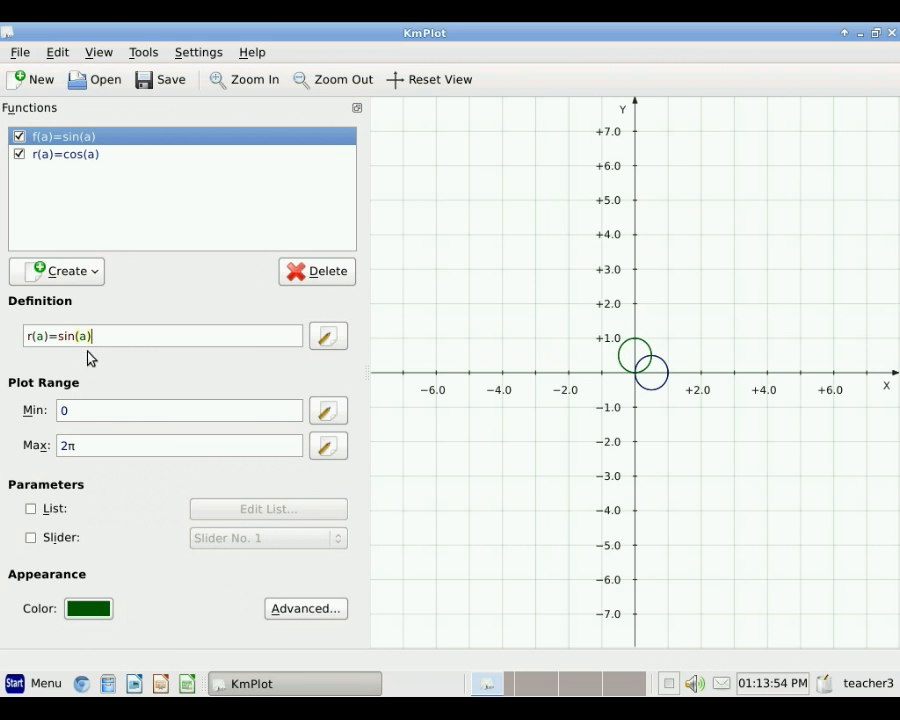
- Re-enter 2π as the maximum of the sine curve's plot range
{"action": "left_click", "coordinate": [67, 446]}
{"action": "key", "text": "BackSpace"}
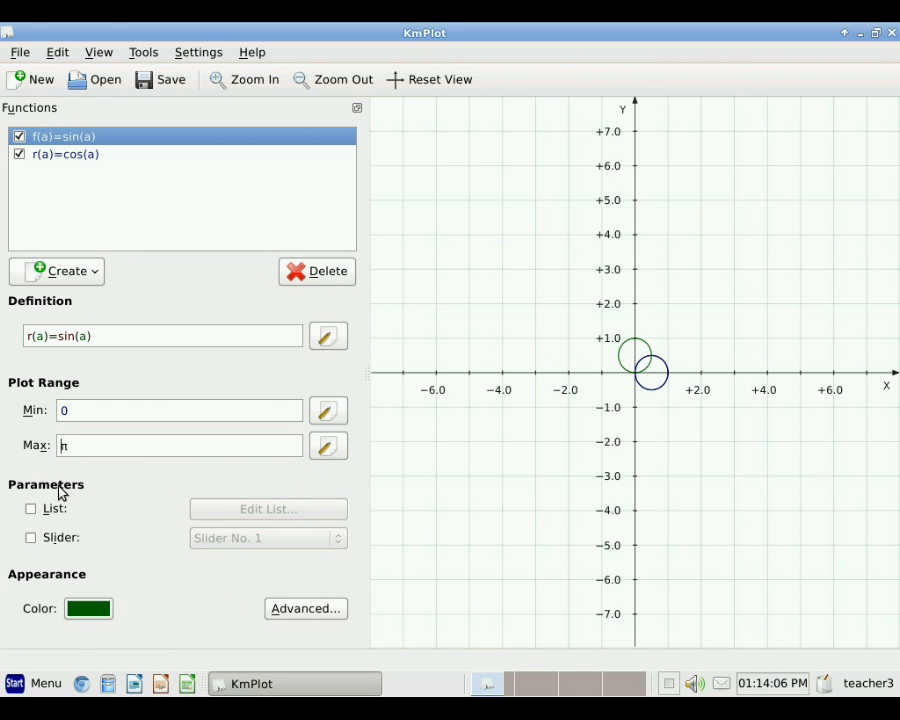
{"action": "type", "text": "2"}
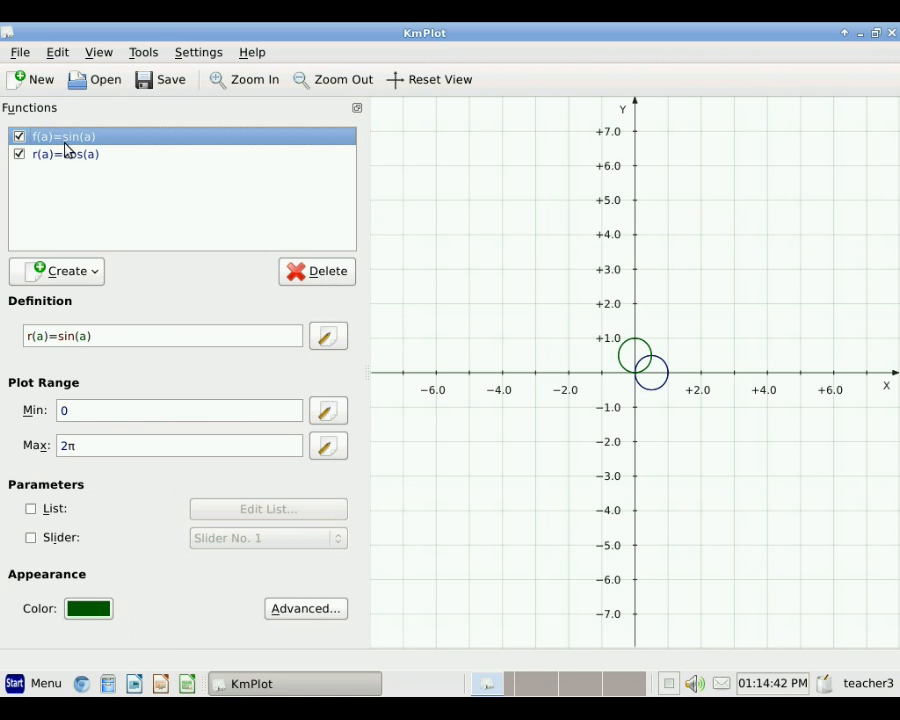
- Delete the sine and cosine polar functions from the function list
{"action": "left_click", "coordinate": [336, 274]}
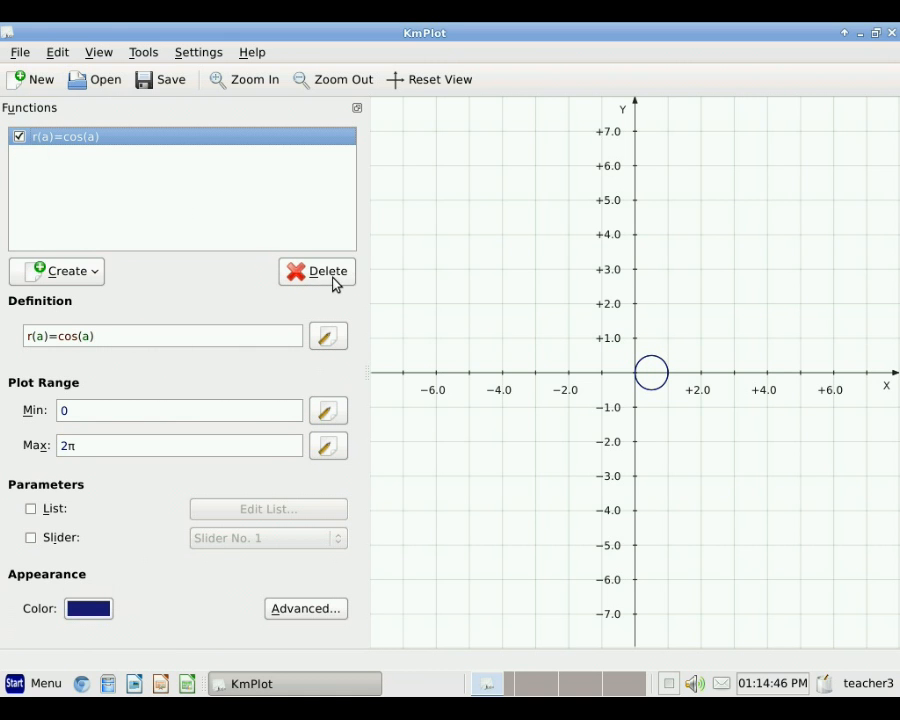
{"action": "left_click", "coordinate": [335, 283]}
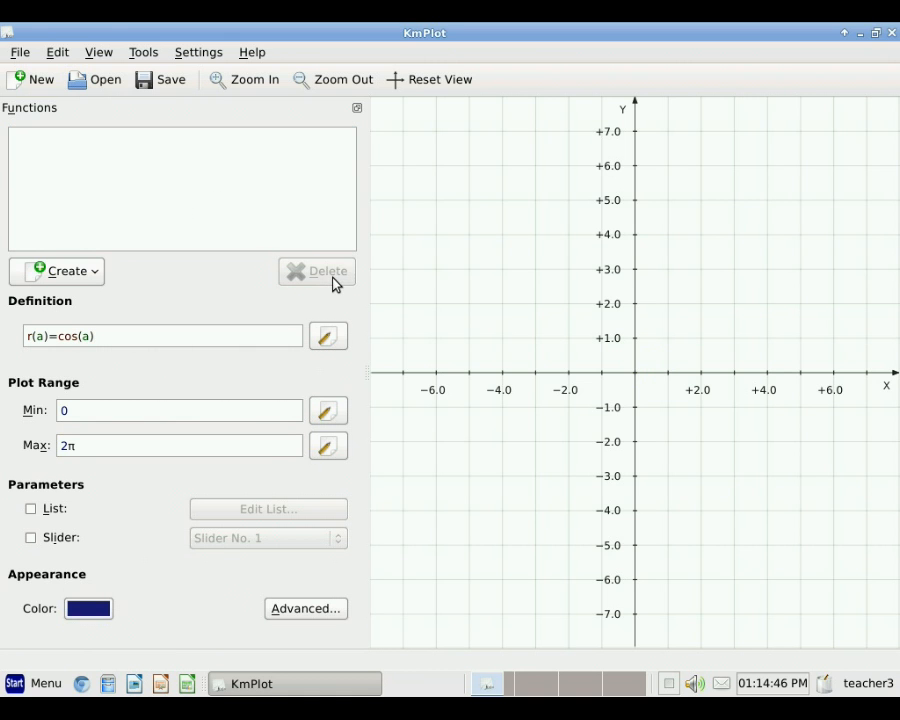
- Create a parametric plot with f_x(t) = sin(t) and f_y(t) = cos(t)
{"action": "left_click", "coordinate": [56, 274]}
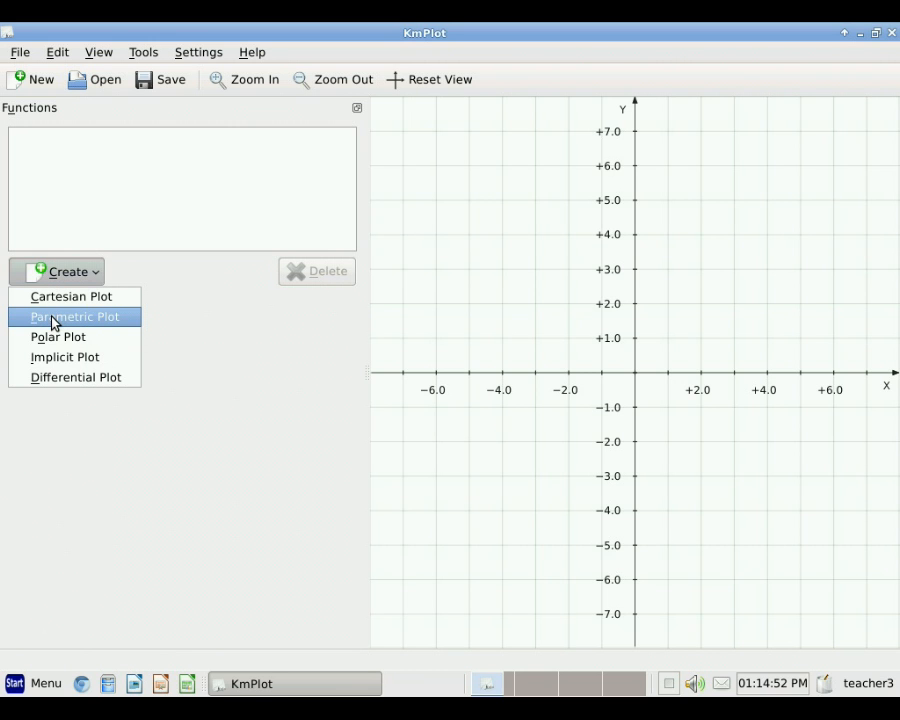
{"action": "left_click", "coordinate": [54, 323]}
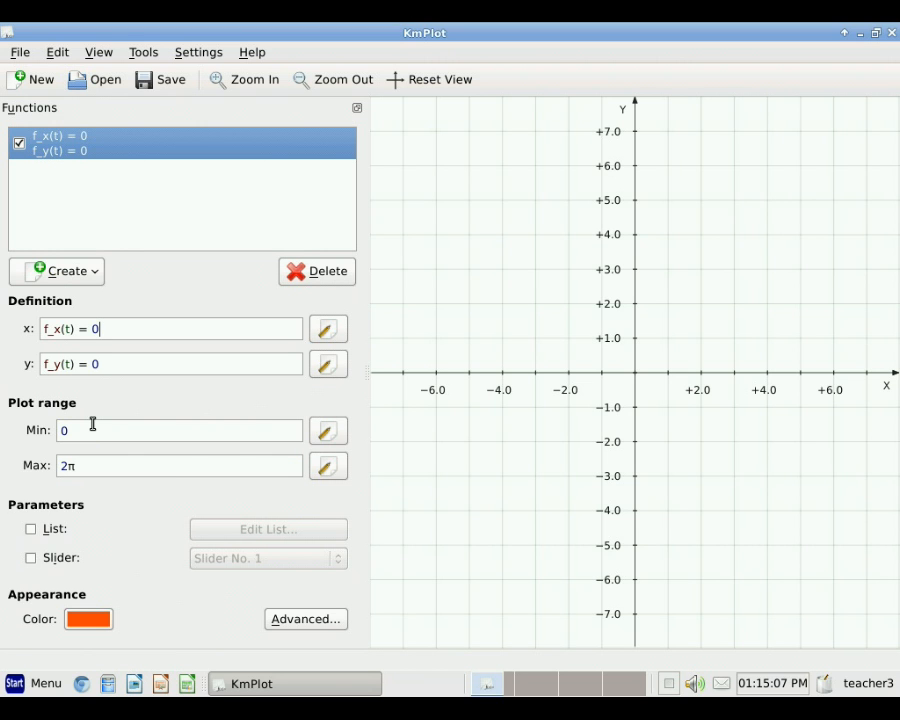
{"action": "key", "text": "BackSpace"}
{"action": "type", "text": "sin(t)"}
{"action": "left_click", "coordinate": [108, 364]}
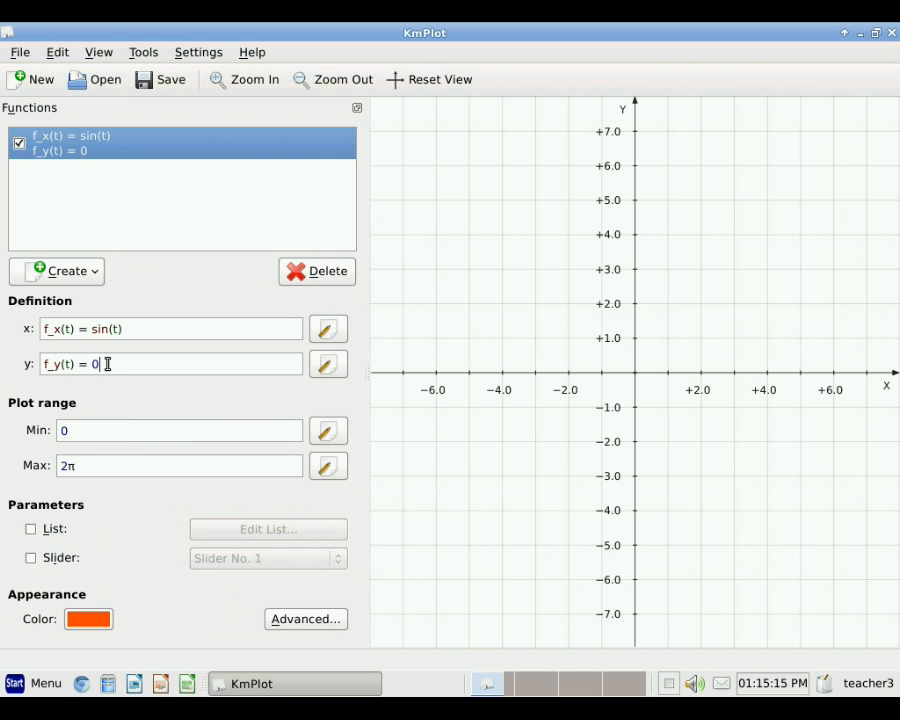
{"action": "key", "text": "BackSpace"}
{"action": "type", "text": "cos(t)"}
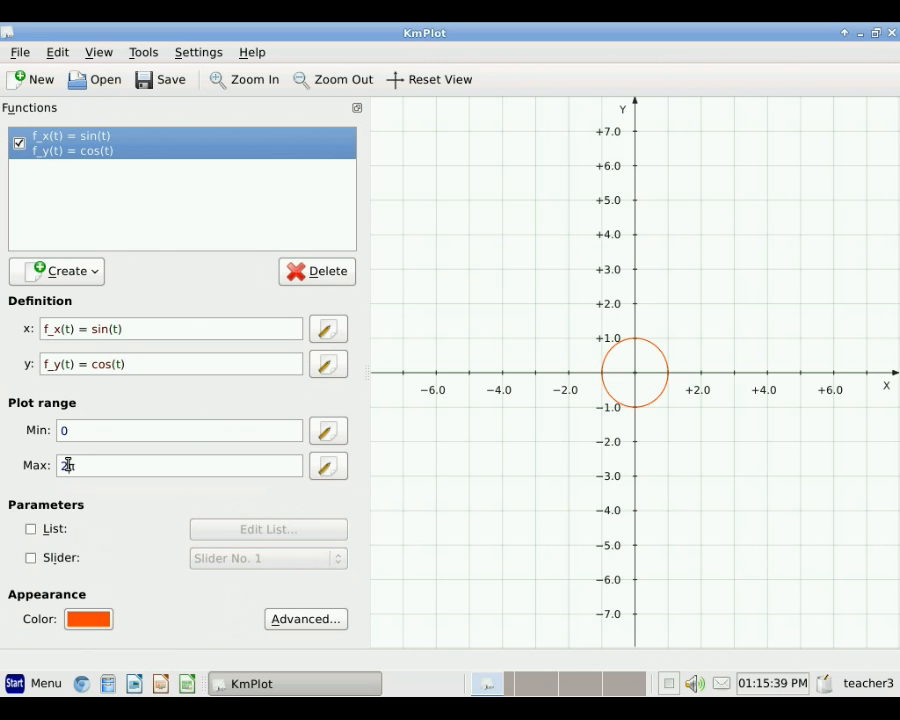
- Set the parametric plot's range to a maximum of π and a minimum of −π
{"action": "key", "text": "BackSpace"}
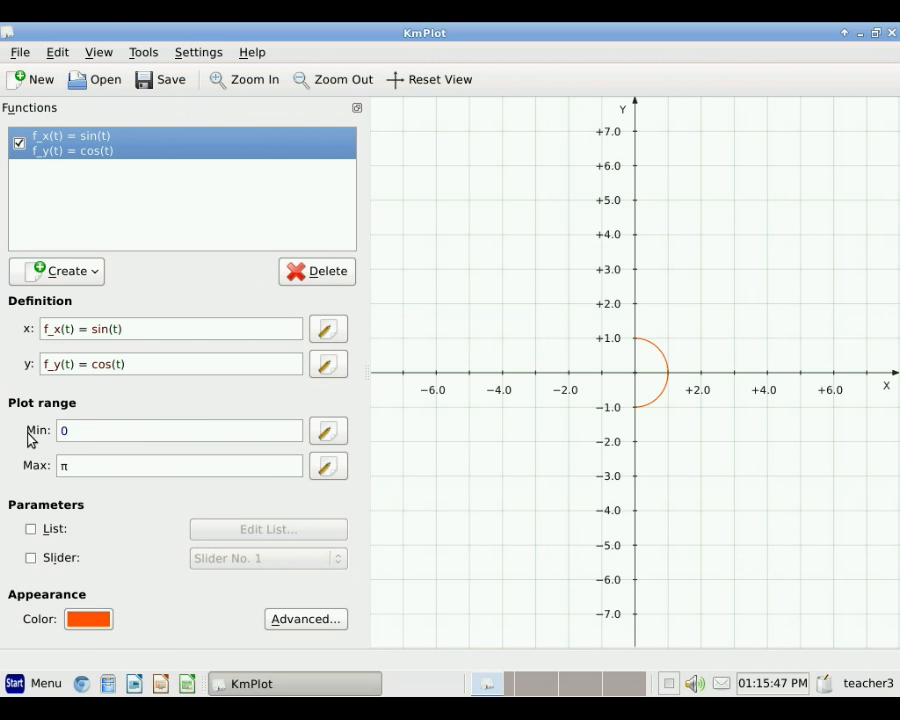
{"action": "left_click", "coordinate": [80, 437]}
{"action": "type", "text": "-"}
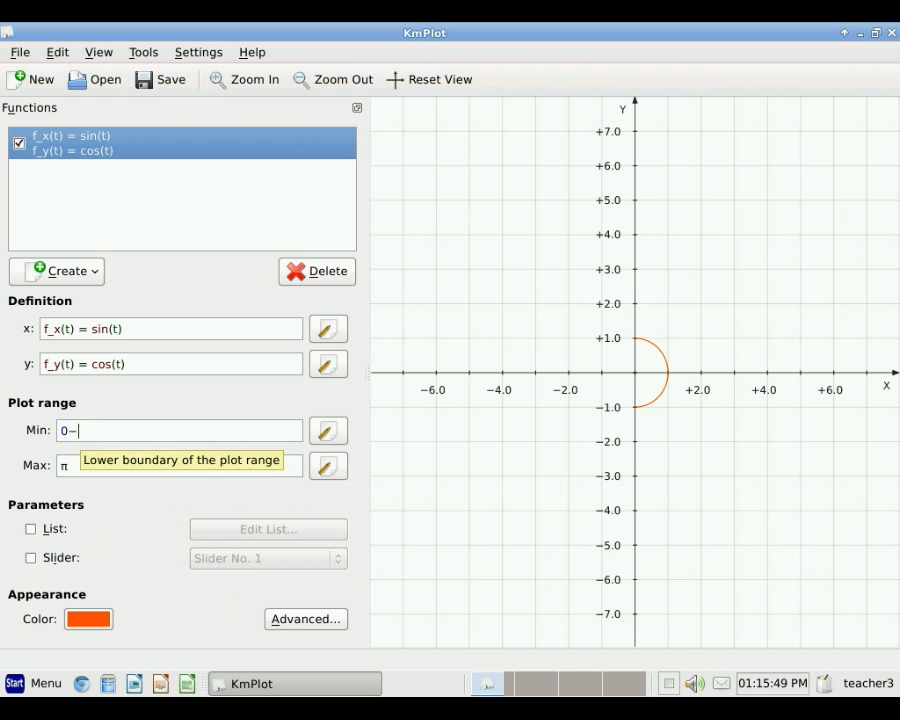
{"action": "key", "text": "BackSpace"}
{"action": "key", "text": "BackSpace"}
{"action": "left_click", "coordinate": [327, 431]}
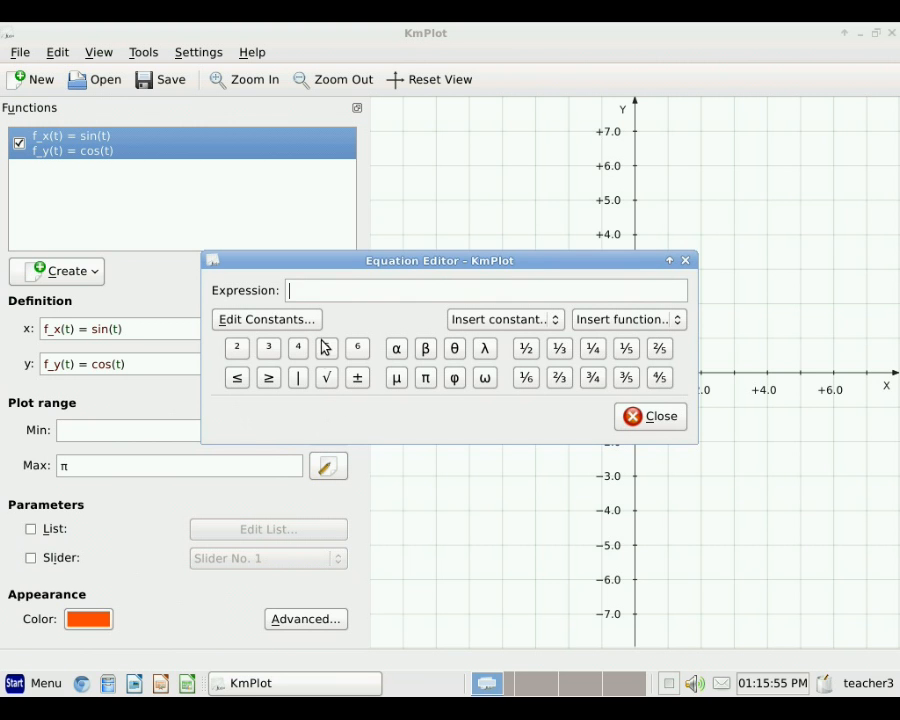
{"action": "left_click", "coordinate": [425, 378]}
{"action": "left_click", "coordinate": [289, 291]}
{"action": "type", "text": "-"}
{"action": "key", "text": "Return"}
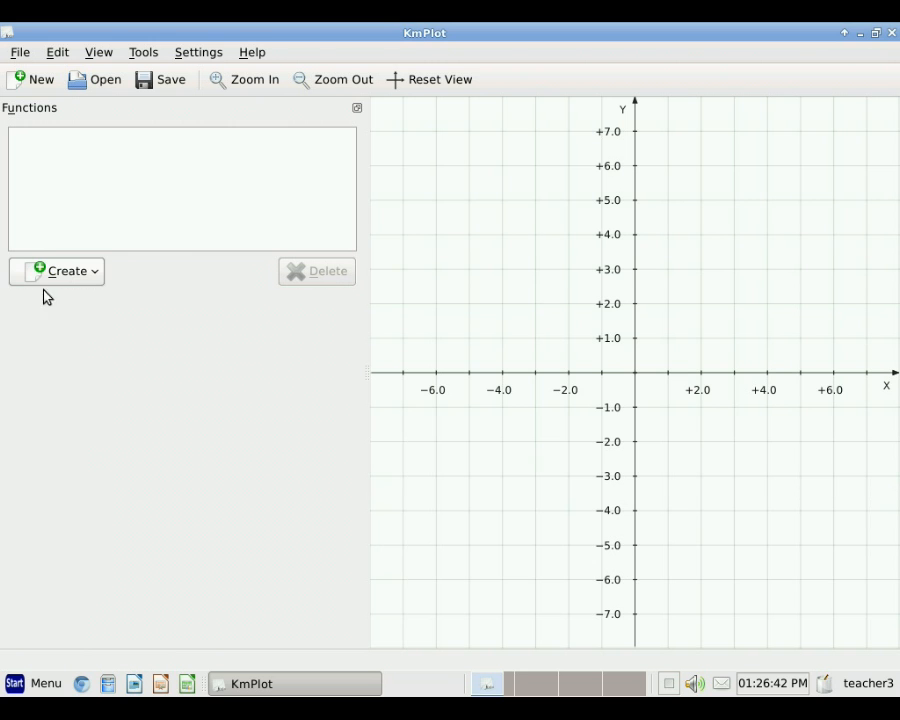
- Create a Cartesian plot with the parameterised equation f(x,k) = kx^2
{"action": "left_click", "coordinate": [68, 283]}
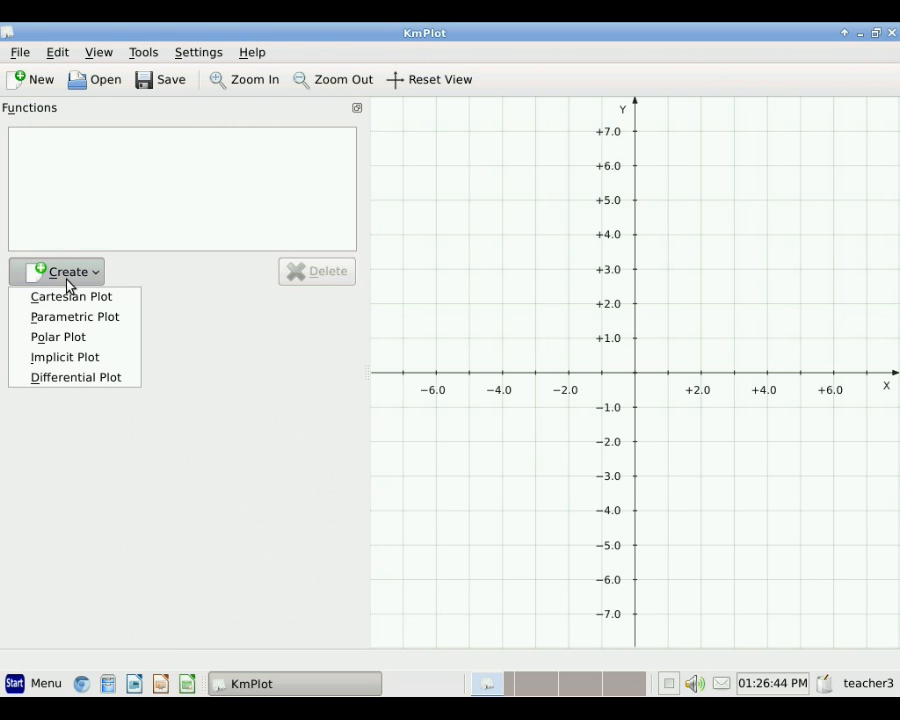
{"action": "left_click", "coordinate": [62, 299]}
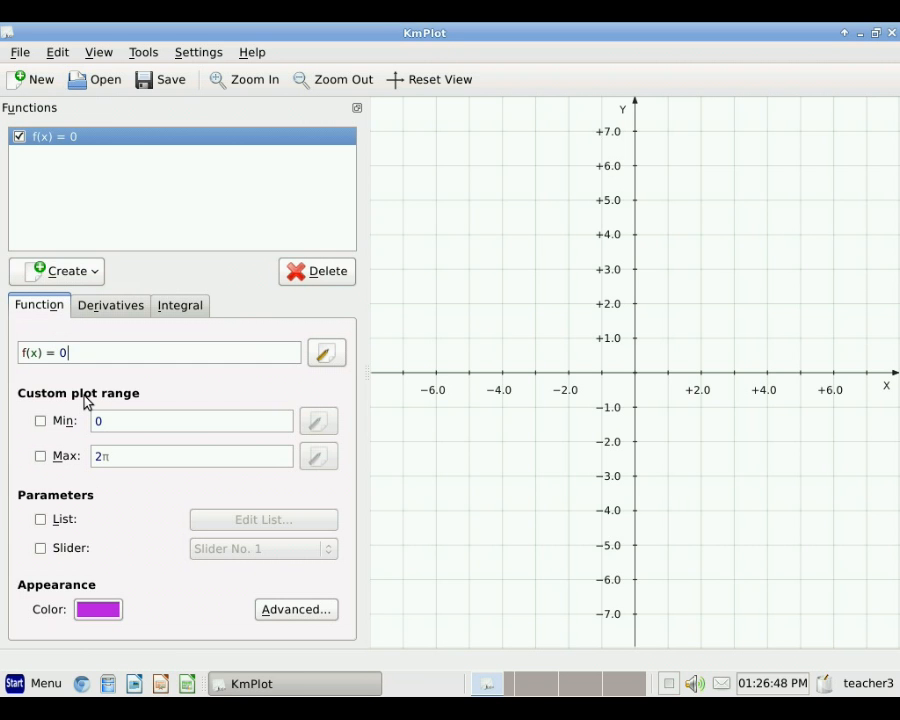
{"action": "key", "text": "BackSpace"}
{"action": "type", "text": "x^2"}
{"action": "type", "text": "k"}
{"action": "left_click", "coordinate": [37, 352]}
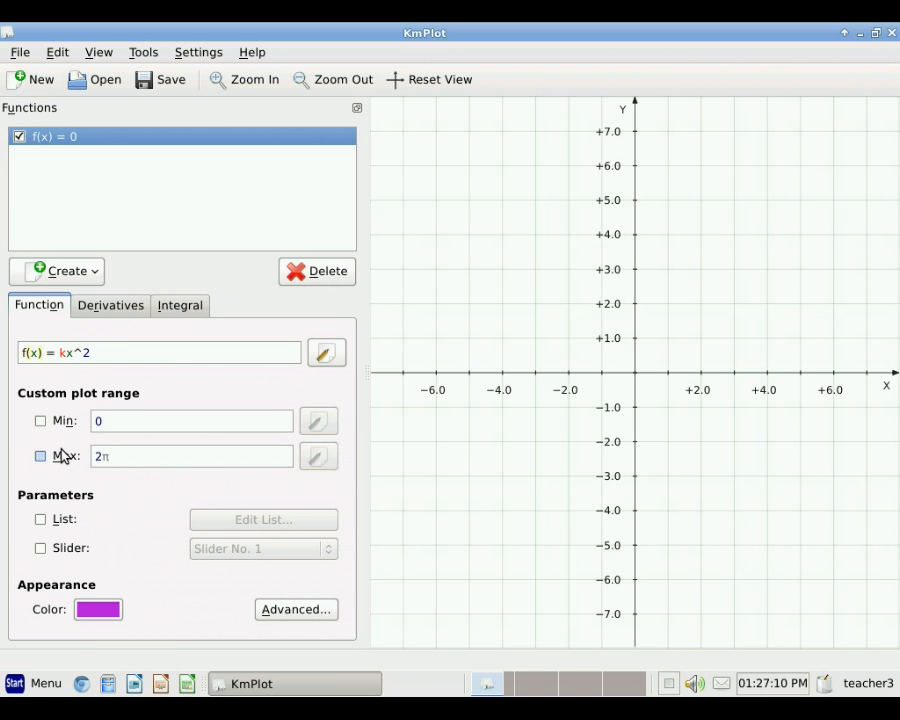
{"action": "type", "text": ",k"}
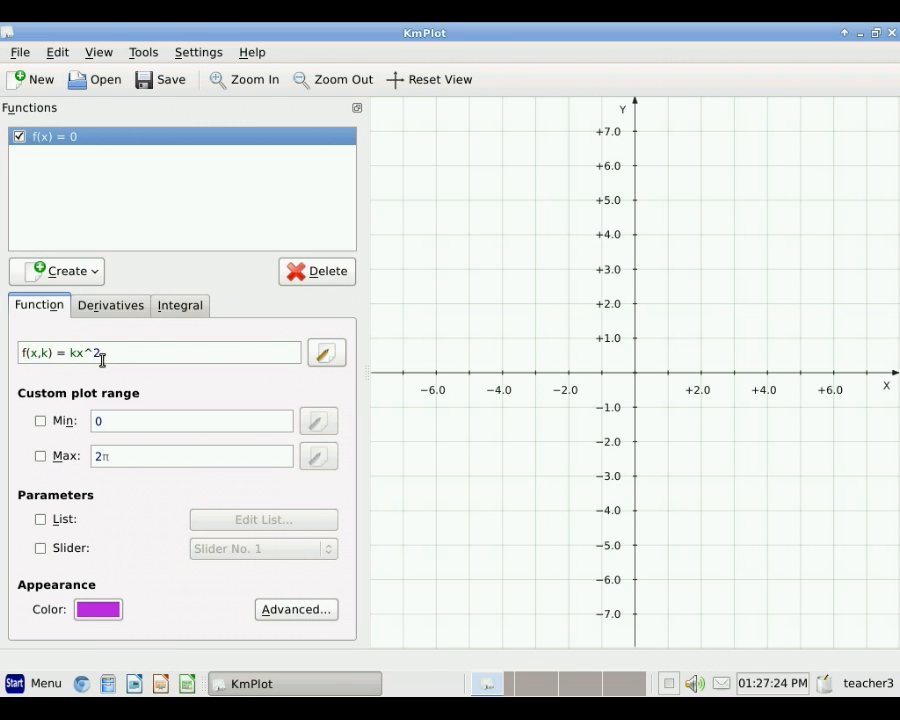
{"action": "key", "text": "Return"}
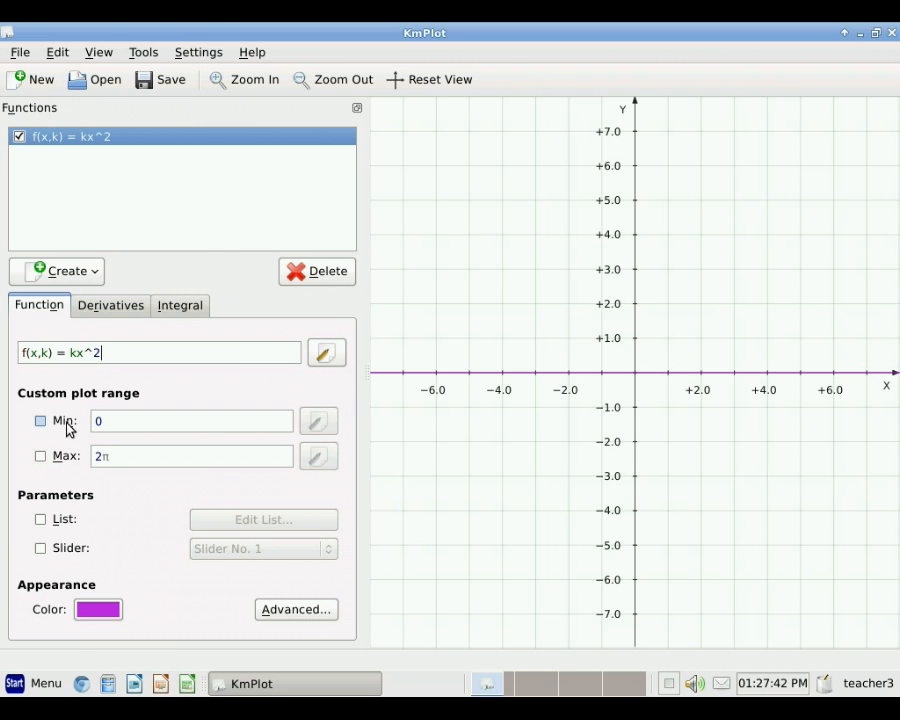
- Enable a parameter list for the function and enter the values 0, 1, 2, 3 and 4
{"action": "left_click", "coordinate": [41, 520]}
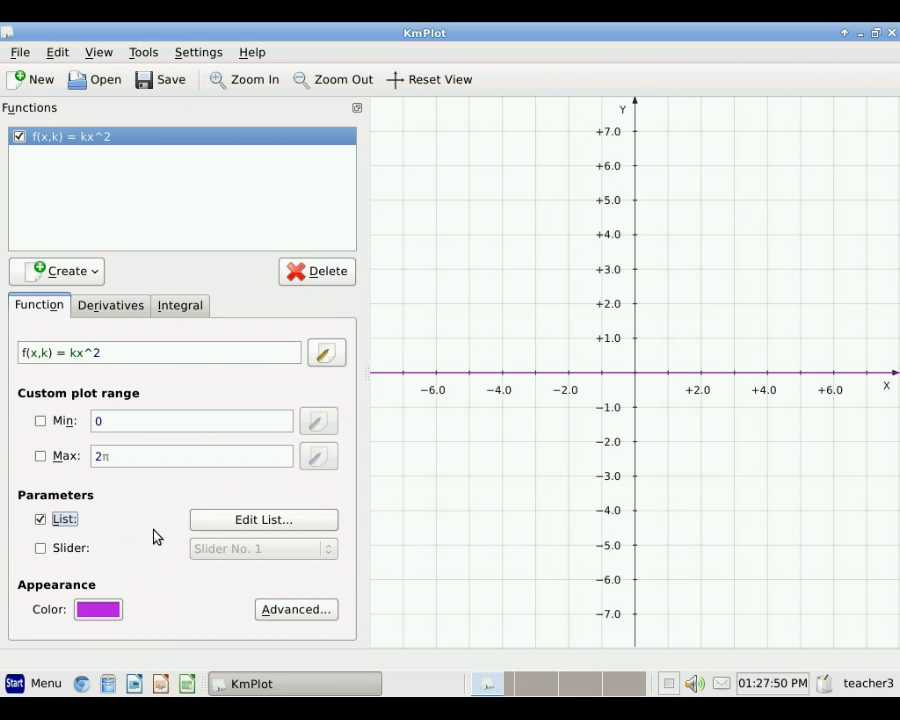
{"action": "left_click", "coordinate": [241, 528]}
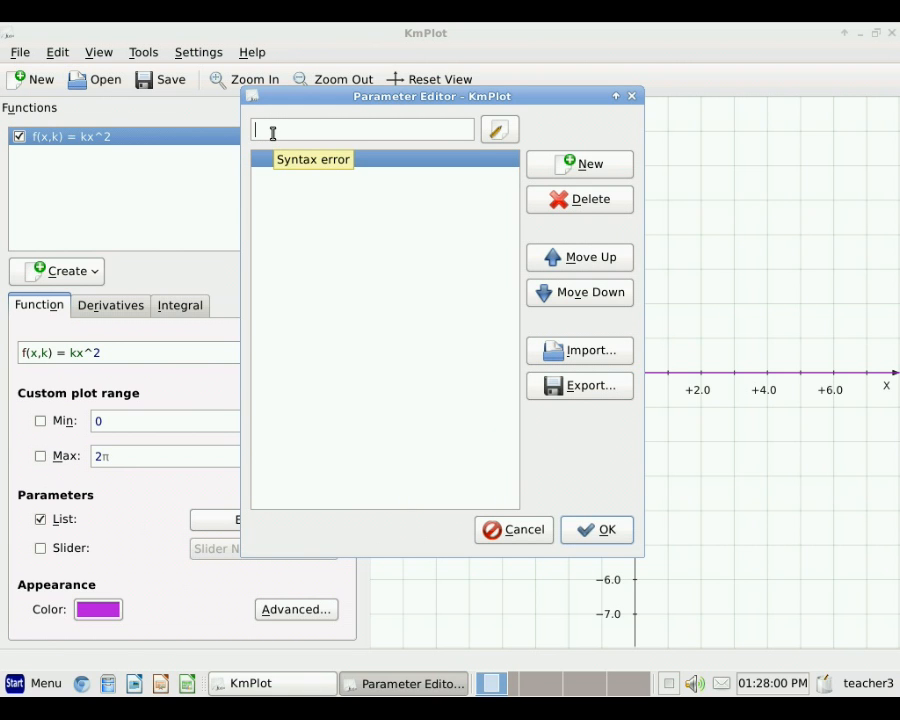
{"action": "type", "text": "0"}
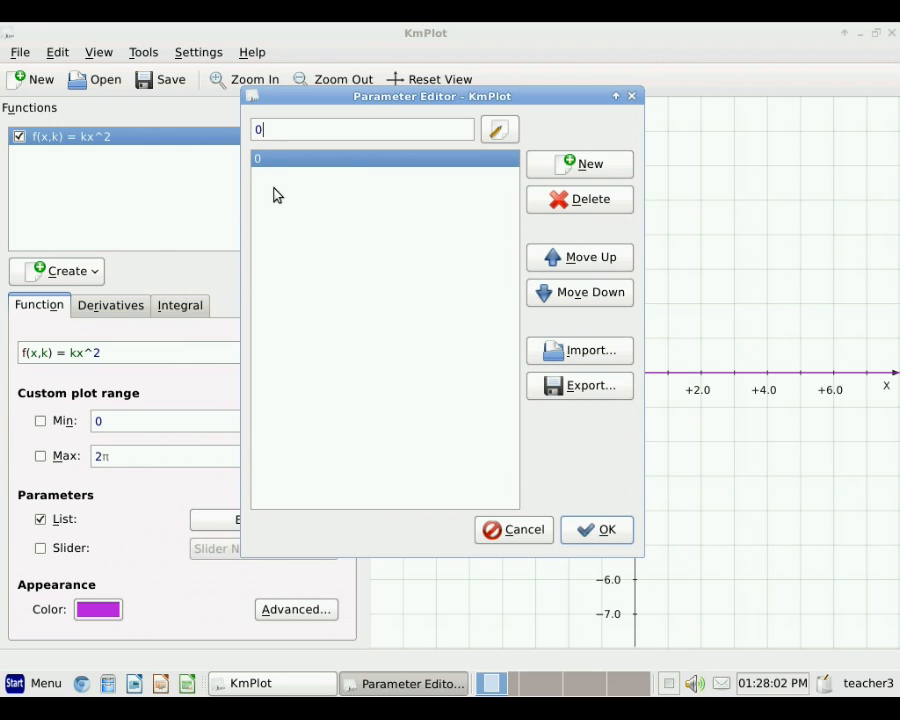
{"action": "key", "text": "Return"}
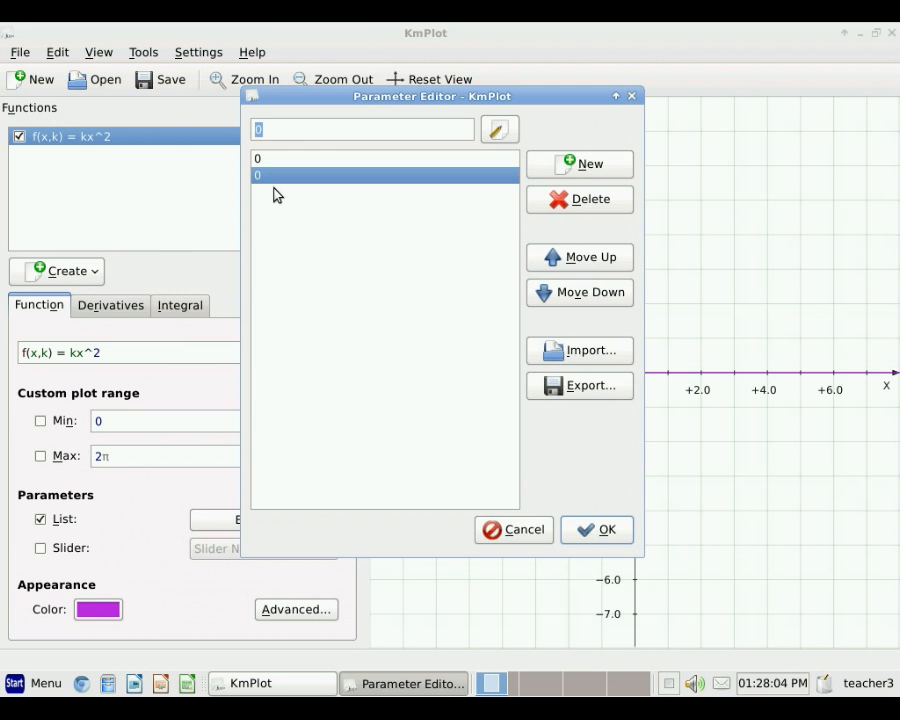
{"action": "type", "text": "1"}
{"action": "key", "text": "Return"}
{"action": "type", "text": "2"}
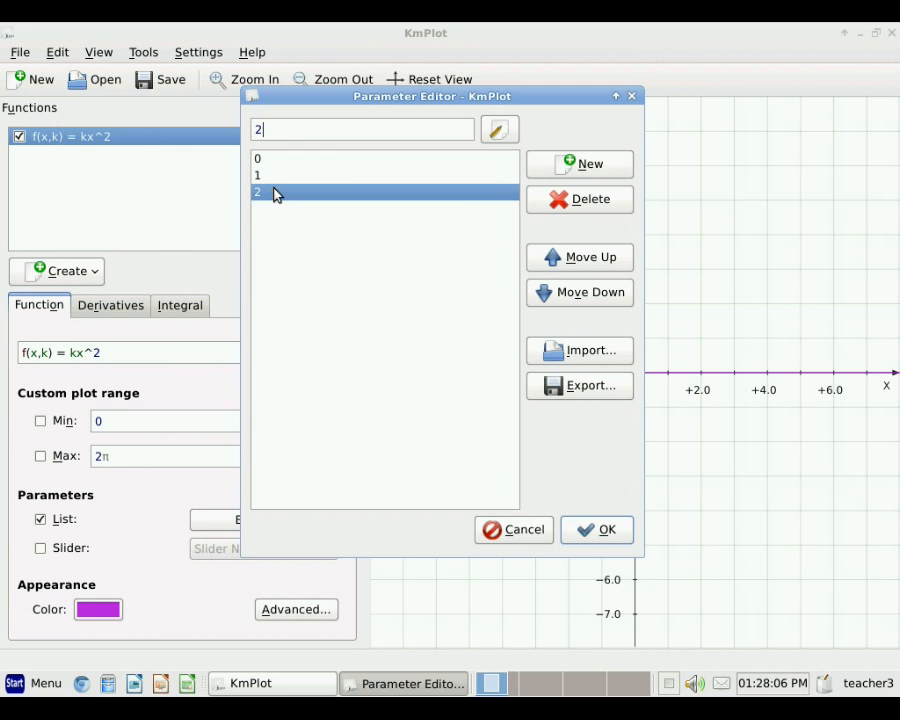
{"action": "key", "text": "Return"}
{"action": "type", "text": "3"}
{"action": "key", "text": "Return"}
{"action": "type", "text": "4"}
{"action": "key", "text": "Return"}
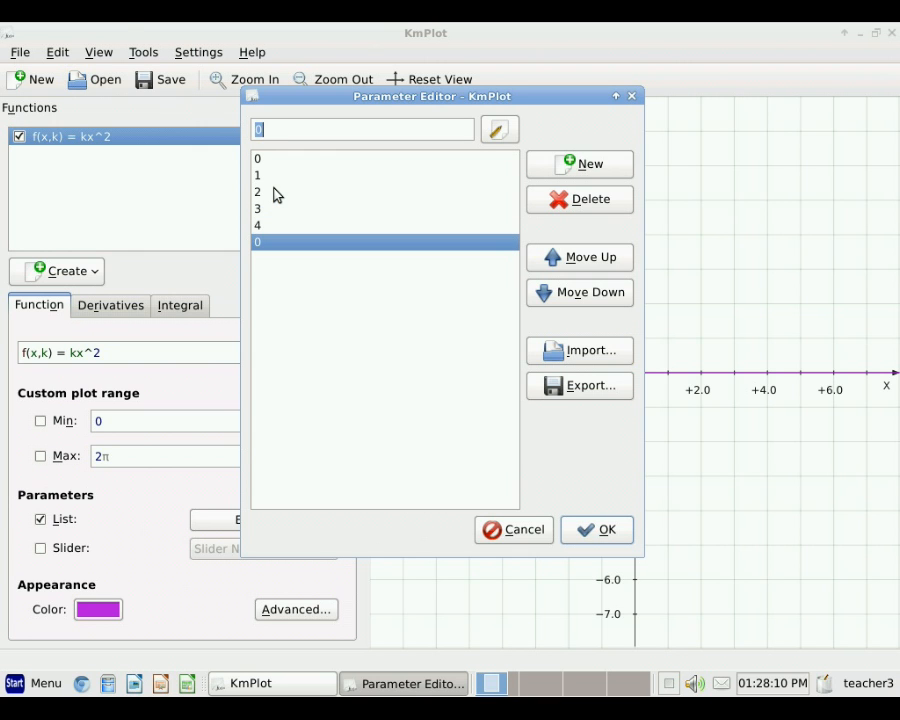
- Add the value 5 to the parameter list and apply the list to the plot
{"action": "left_click", "coordinate": [273, 131]}
{"action": "double_click", "coordinate": [273, 131]}
{"action": "type", "text": "5"}
{"action": "key", "text": "alt+n"}
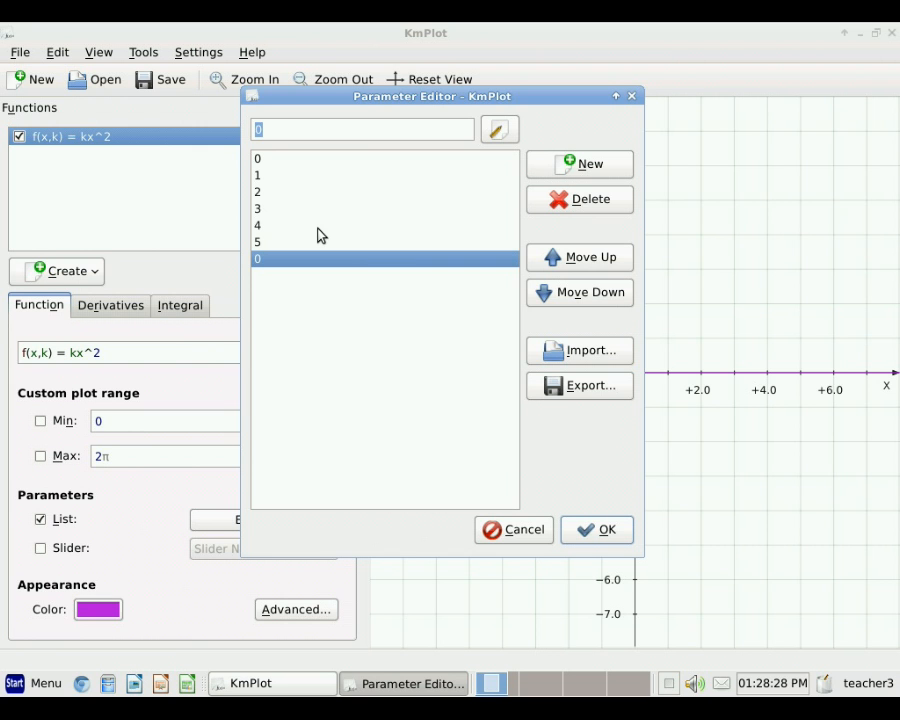
{"action": "left_click", "coordinate": [600, 530]}
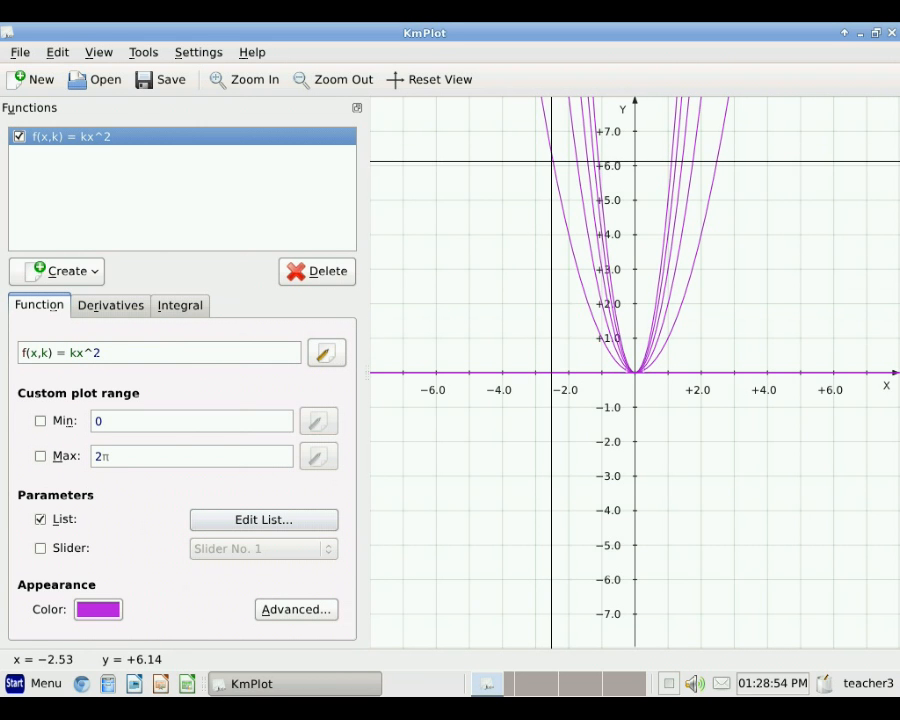
- Trace the widest parabola on both sides of the y-axis and turn on plot names for the curves
{"action": "left_click", "coordinate": [553, 161]}
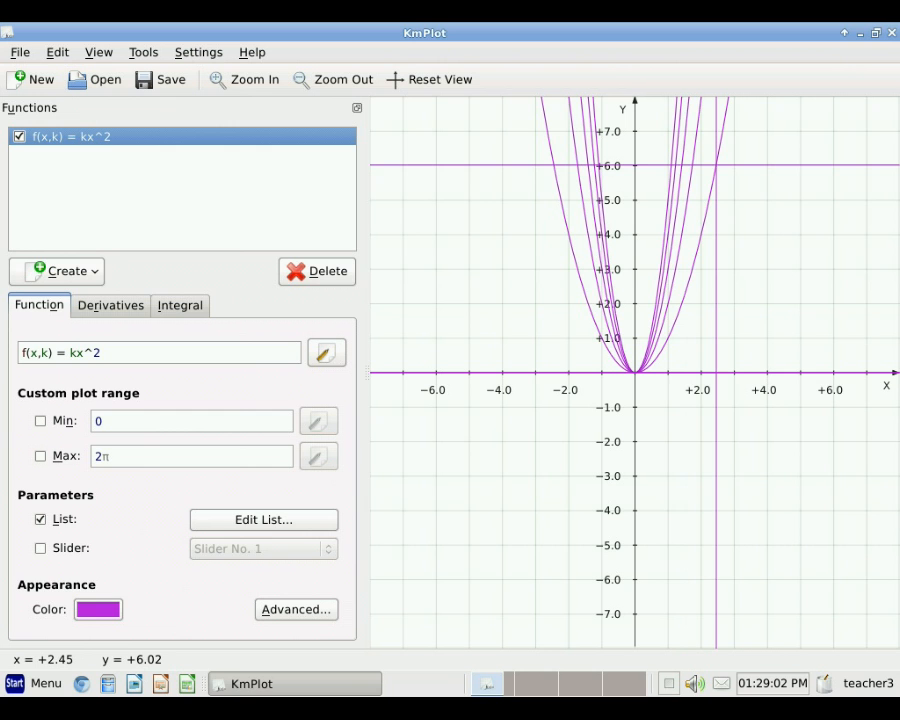
{"action": "left_click", "coordinate": [716, 165]}
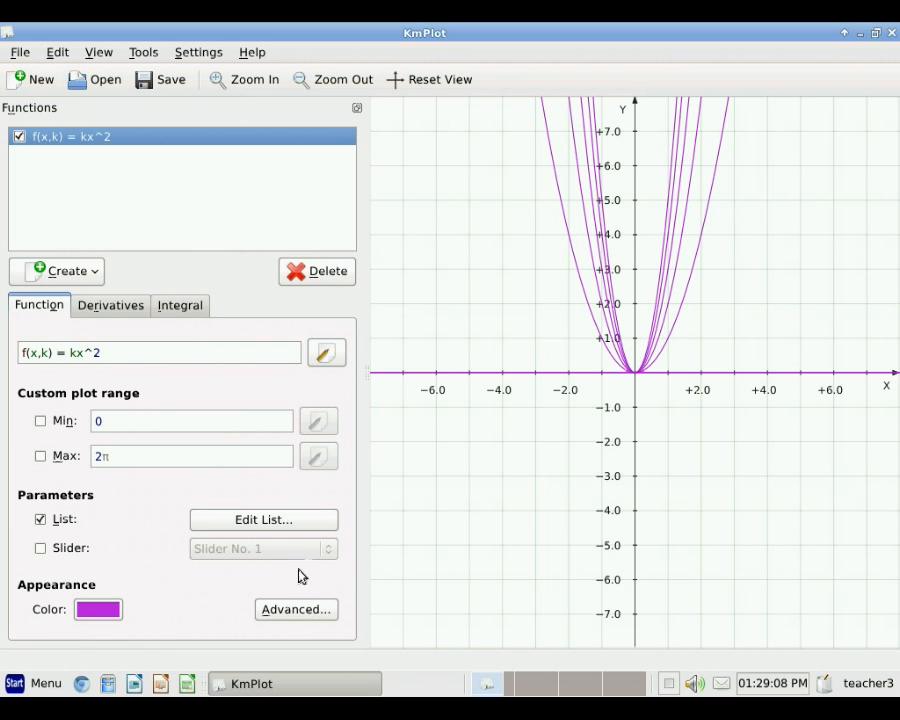
{"action": "left_click", "coordinate": [291, 612]}
{"action": "left_click", "coordinate": [308, 368]}
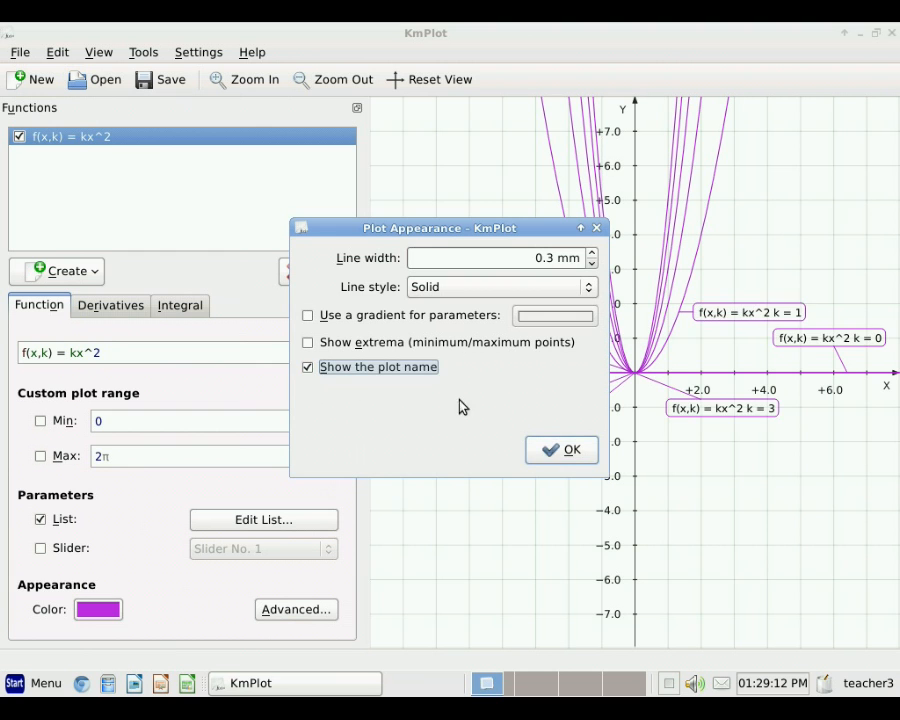
{"action": "left_click", "coordinate": [565, 451]}
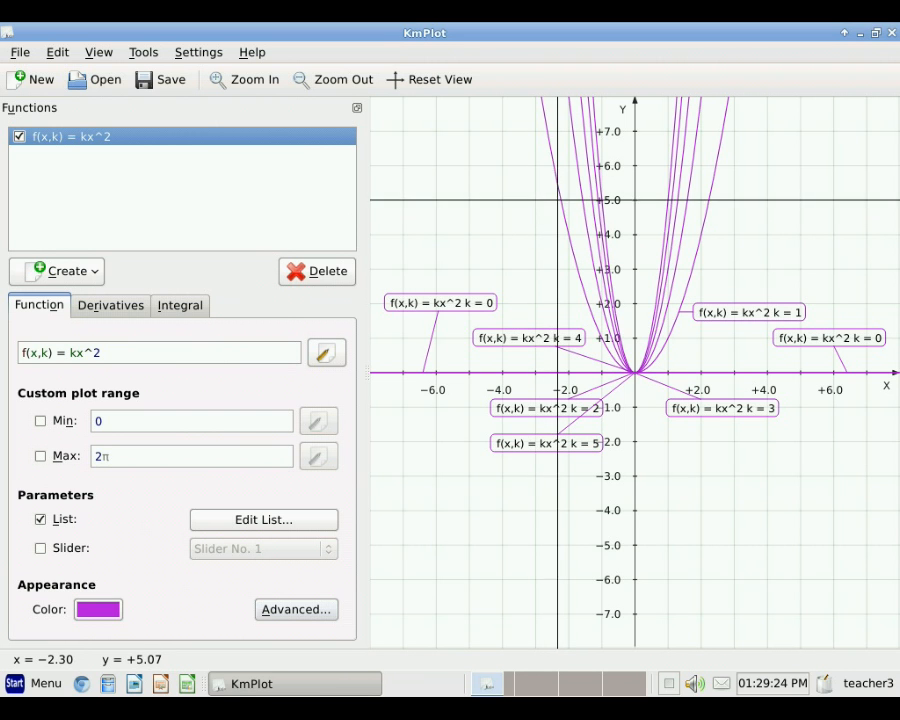
- Turn off the plot names in the function's appearance settings
{"action": "left_click", "coordinate": [279, 611]}
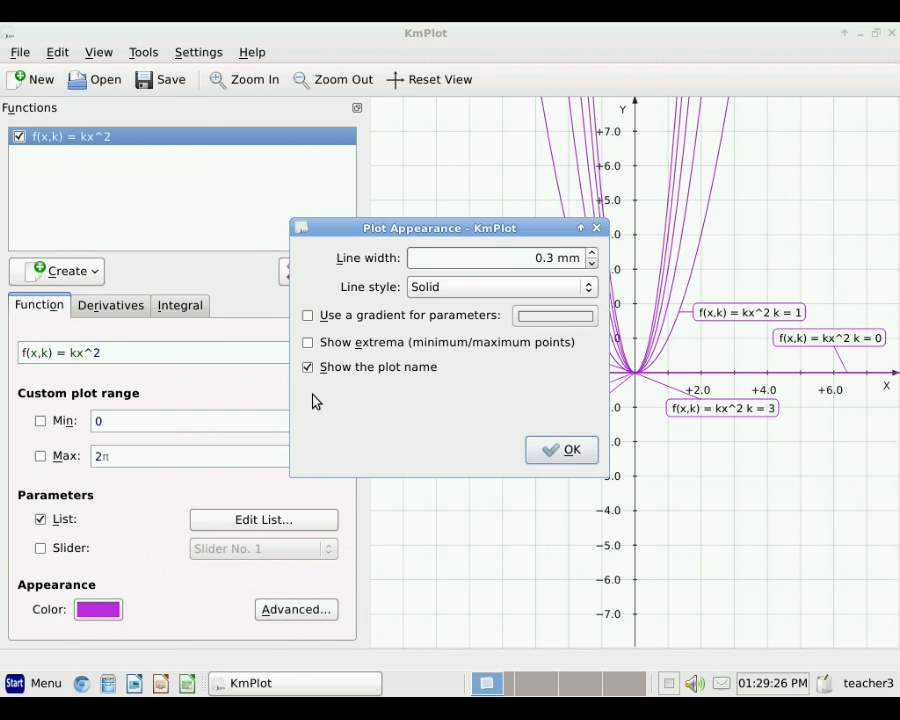
{"action": "left_click", "coordinate": [308, 369]}
{"action": "left_click", "coordinate": [564, 452]}
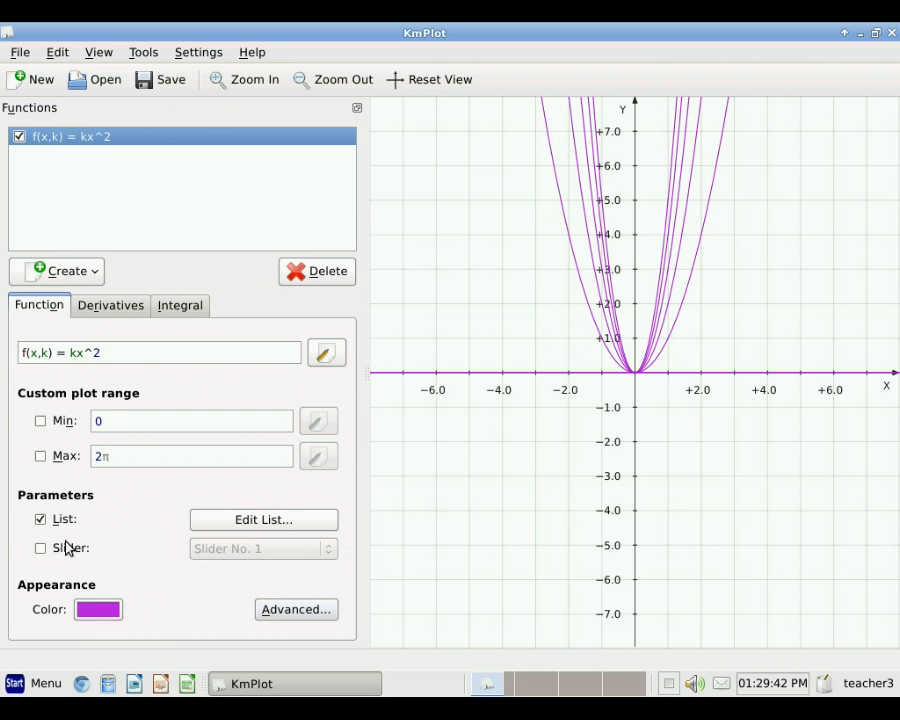
- Review the parameter list, and switch the function's parameter source from the list to Slider No. 1
{"action": "left_click", "coordinate": [241, 529]}
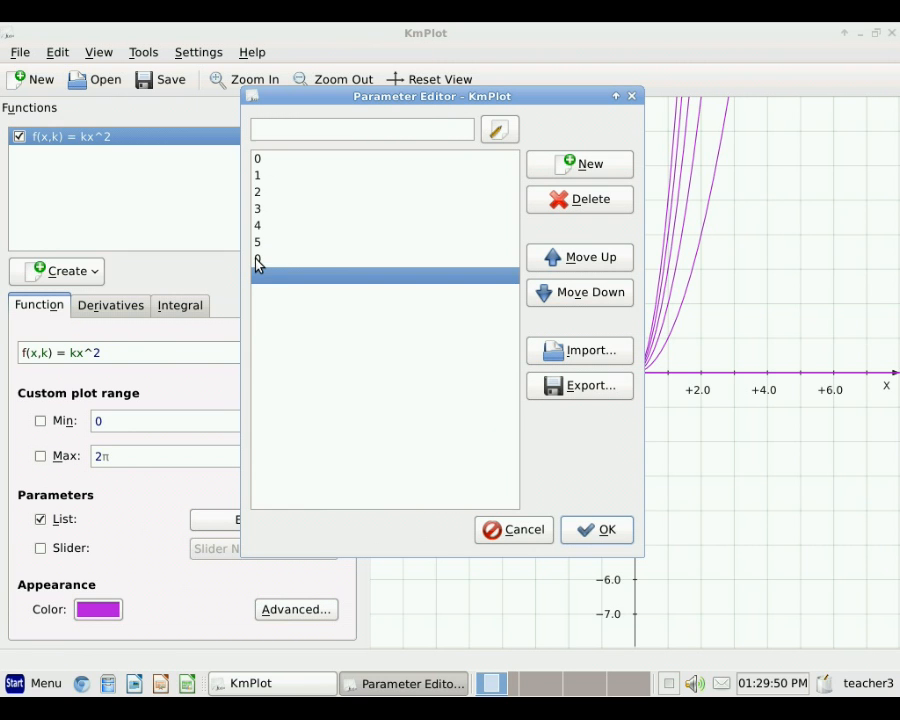
{"action": "left_click", "coordinate": [603, 528]}
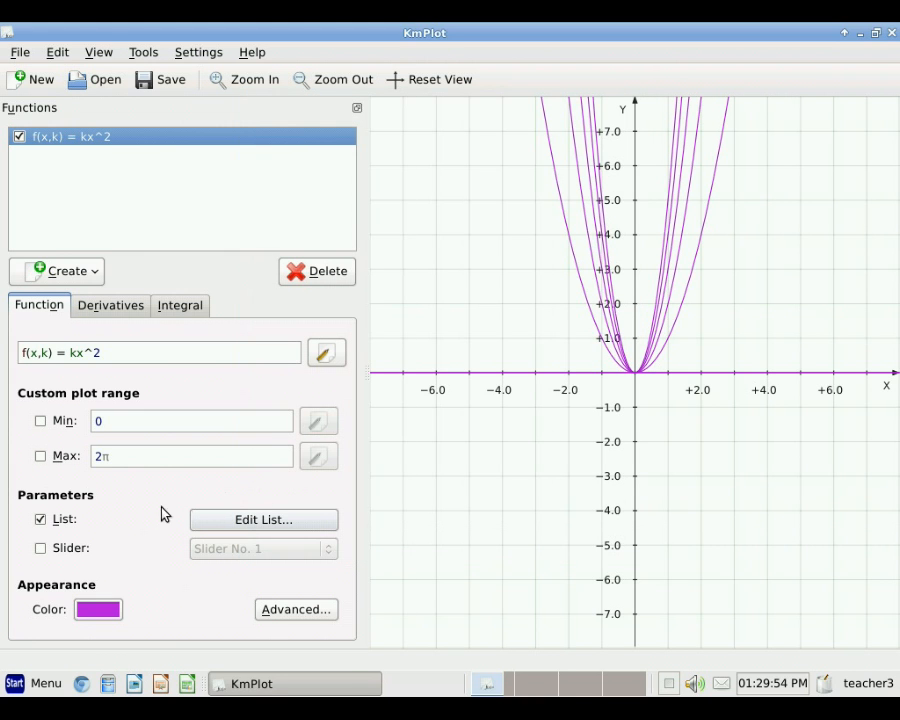
{"action": "left_click", "coordinate": [41, 520]}
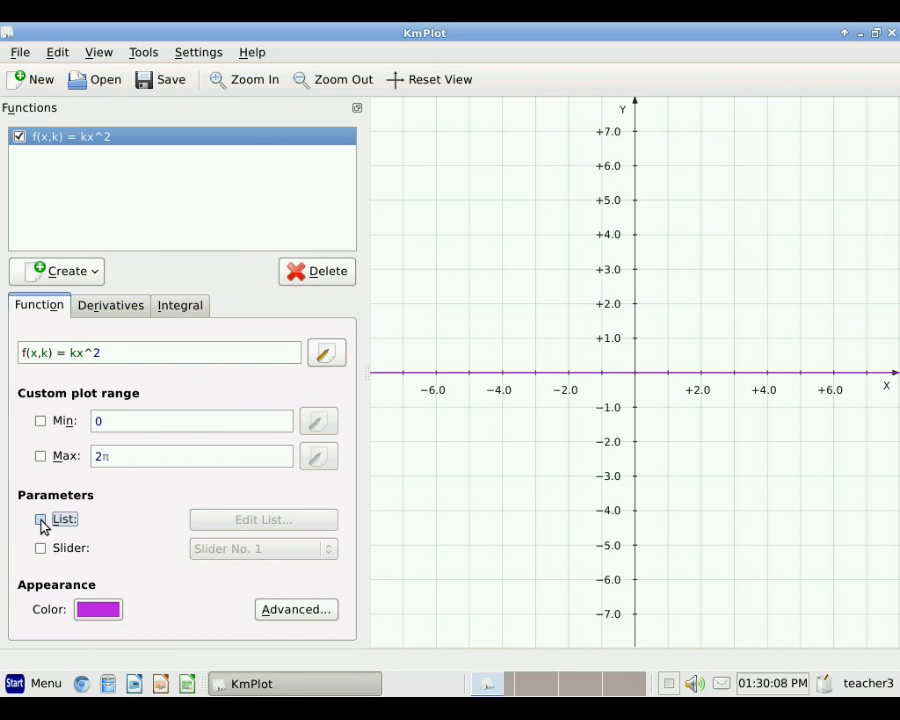
{"action": "left_click", "coordinate": [41, 549]}
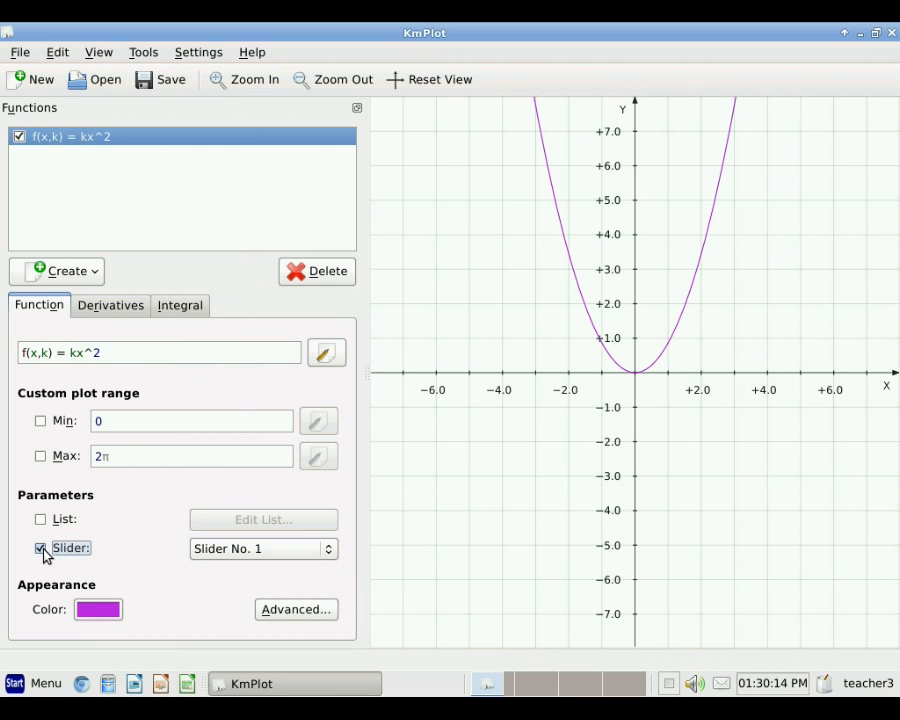
- Show the sliders window clear of the graph and set Slider 1 to 0
{"action": "left_click", "coordinate": [98, 54]}
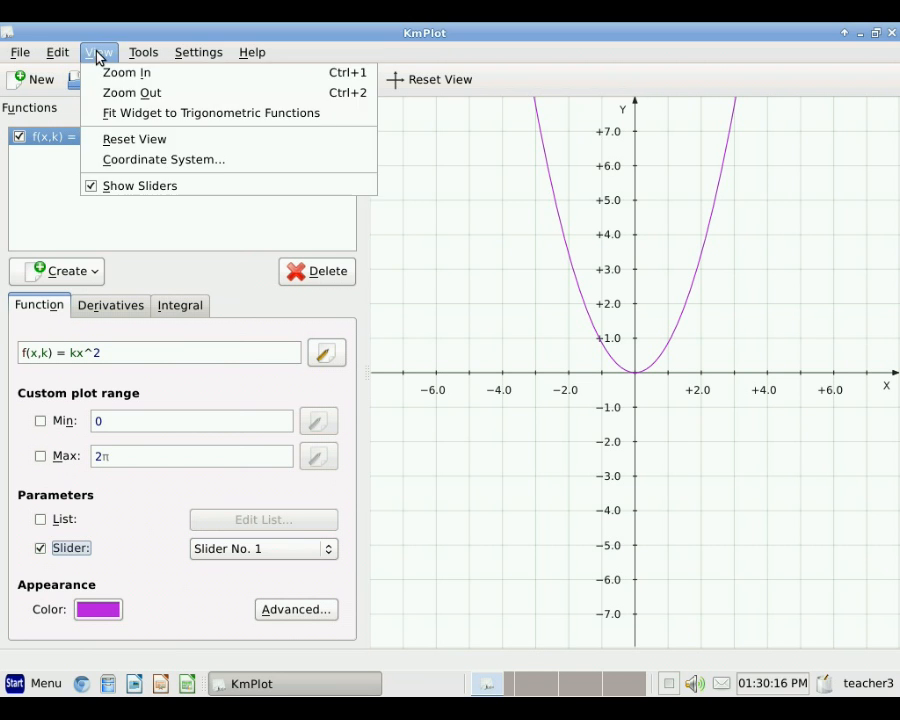
{"action": "left_click", "coordinate": [112, 189]}
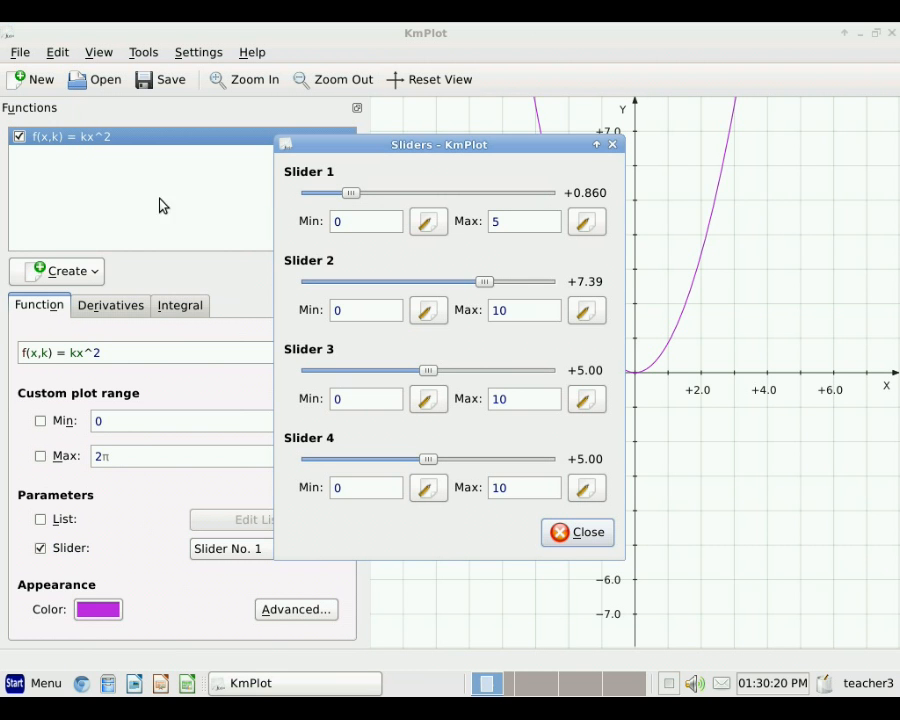
{"action": "mouse_move", "coordinate": [411, 151]}
{"action": "left_mouse_down"}
{"action": "mouse_move", "coordinate": [403, 149]}
{"action": "mouse_move", "coordinate": [425, 140]}
{"action": "left_mouse_up"}
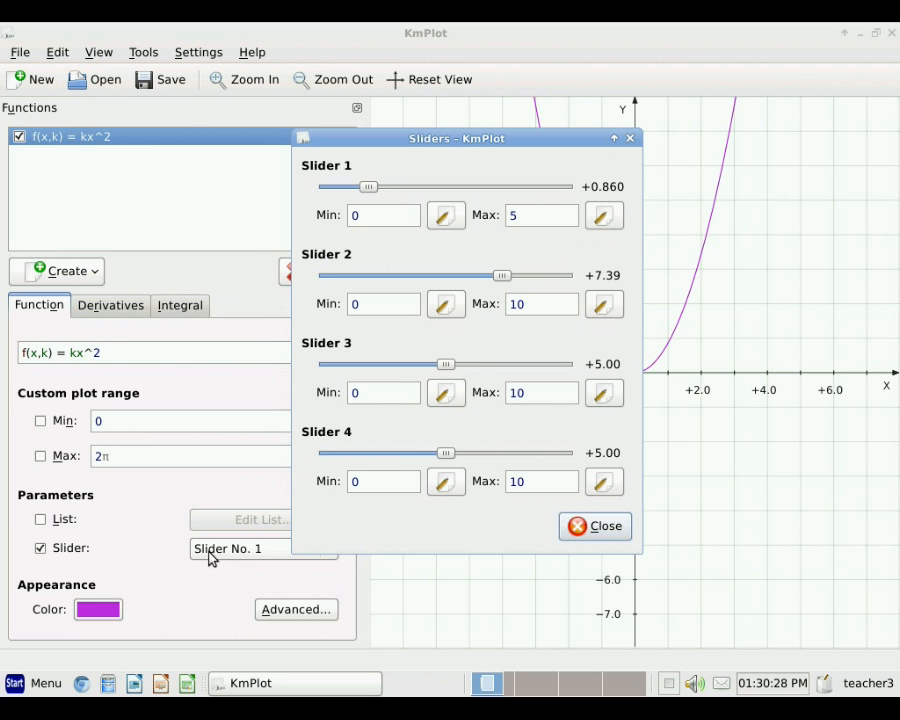
{"action": "left_click_drag", "start_coordinate": [370, 138], "coordinate": [108, 208]}
{"action": "left_click_drag", "start_coordinate": [108, 255], "coordinate": [58, 251]}
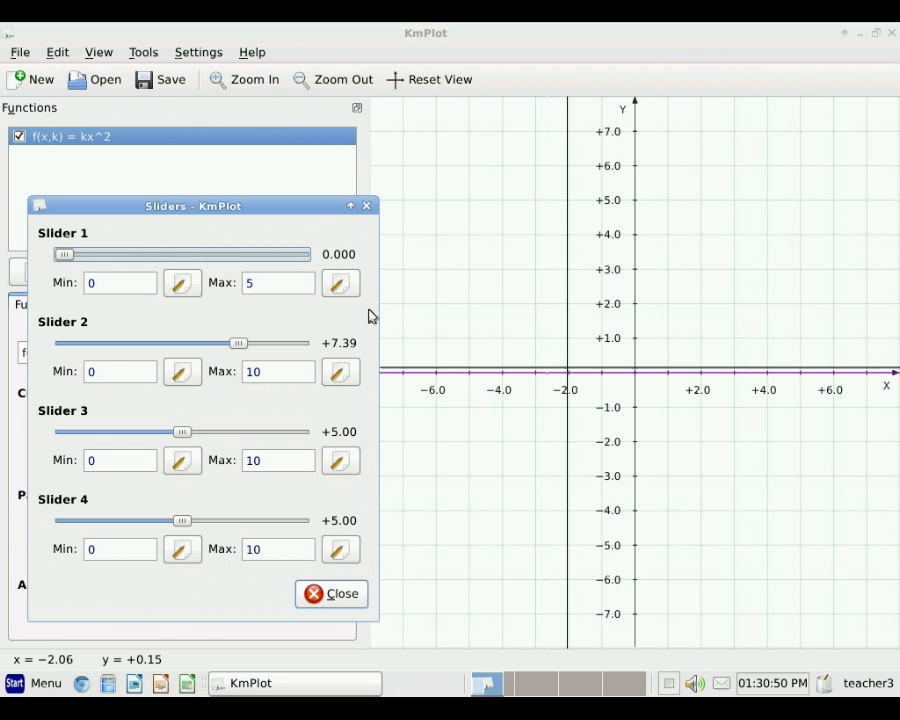
- Set Slider 1's minimum to −5, sweep the slider up to 5 and back to 0.93, and close the sliders
{"action": "left_click_drag", "start_coordinate": [65, 257], "coordinate": [267, 274]}
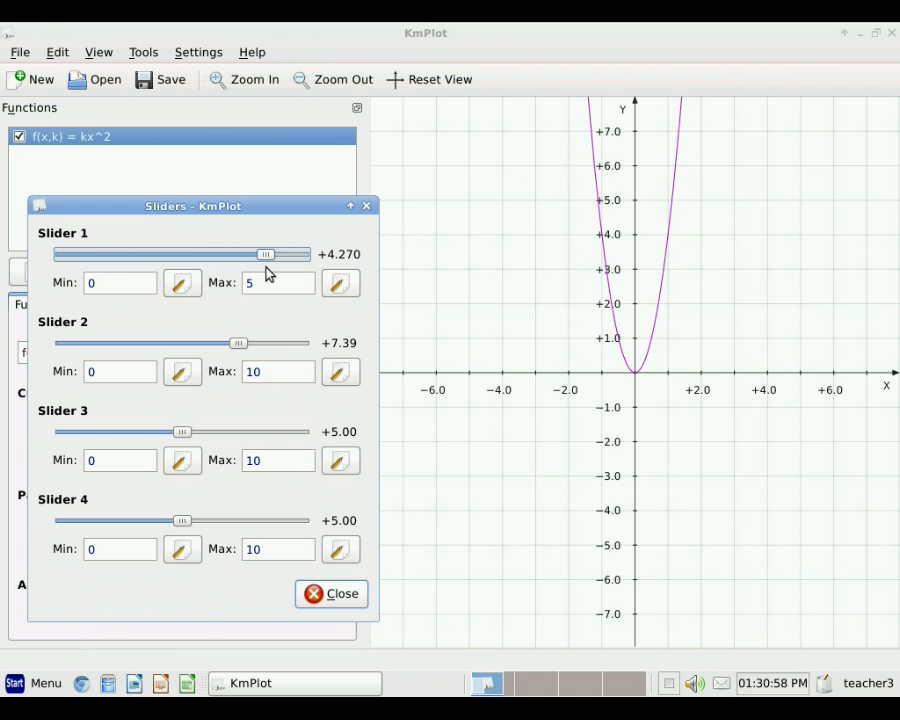
{"action": "left_click_drag", "start_coordinate": [110, 284], "coordinate": [88, 283]}
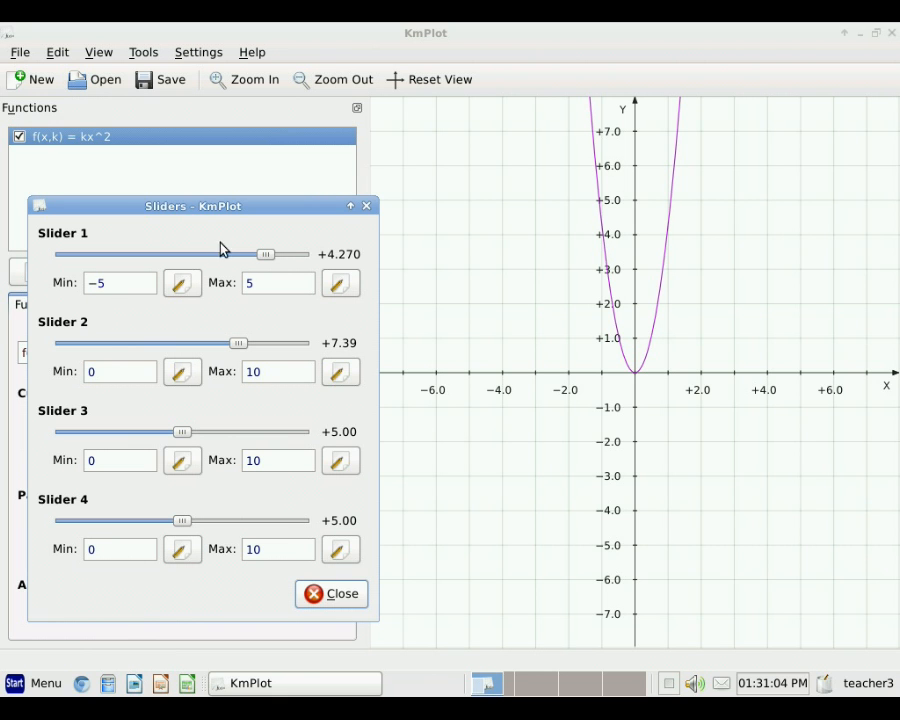
{"action": "left_click_drag", "start_coordinate": [268, 261], "coordinate": [311, 271]}
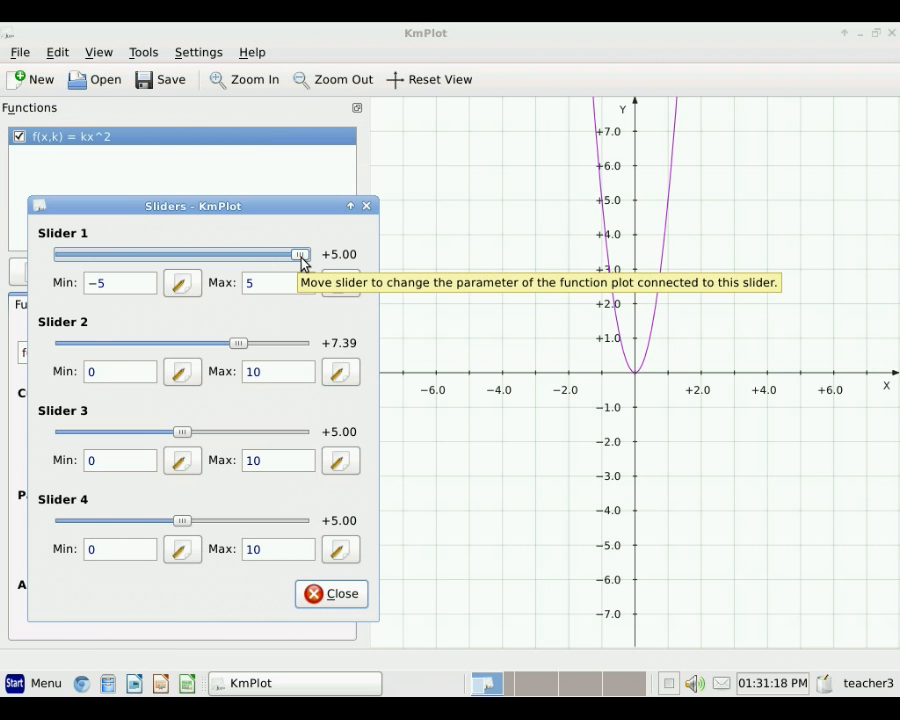
{"action": "left_click_drag", "start_coordinate": [303, 257], "coordinate": [207, 261]}
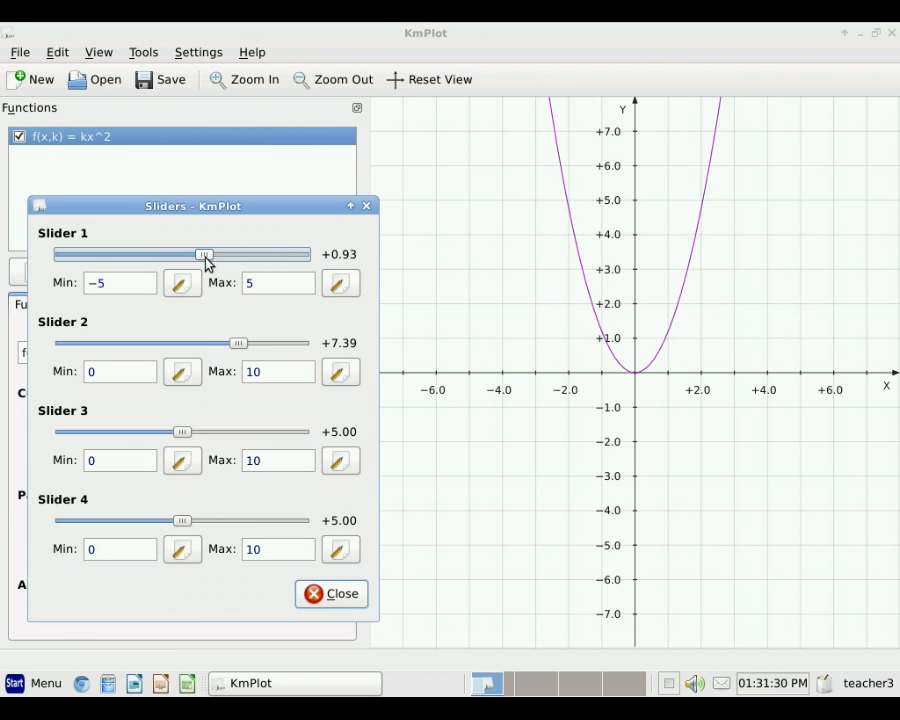
{"action": "left_click", "coordinate": [327, 595]}
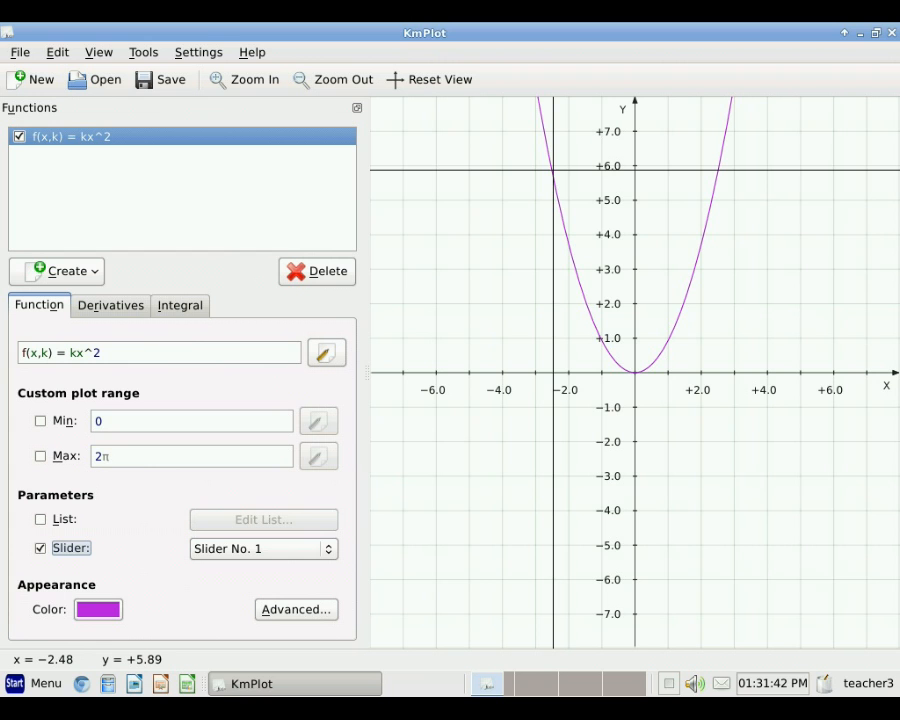
- Animate the parabola's parameter forward from 0 to 10 and back, with the animator positioned clear of the curve
{"action": "left_click", "coordinate": [553, 170]}
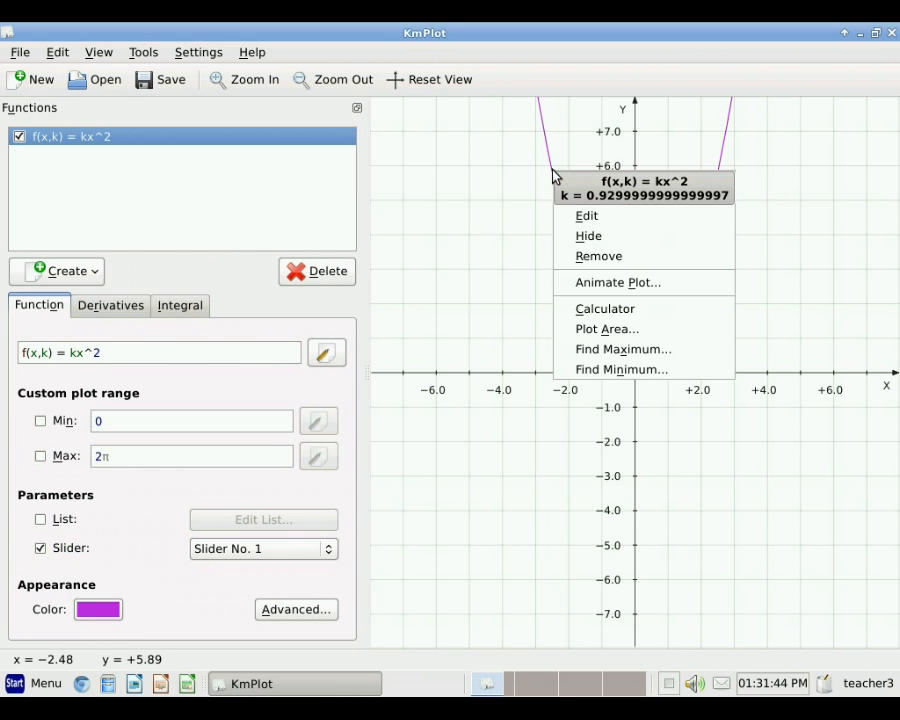
{"action": "left_click", "coordinate": [578, 284]}
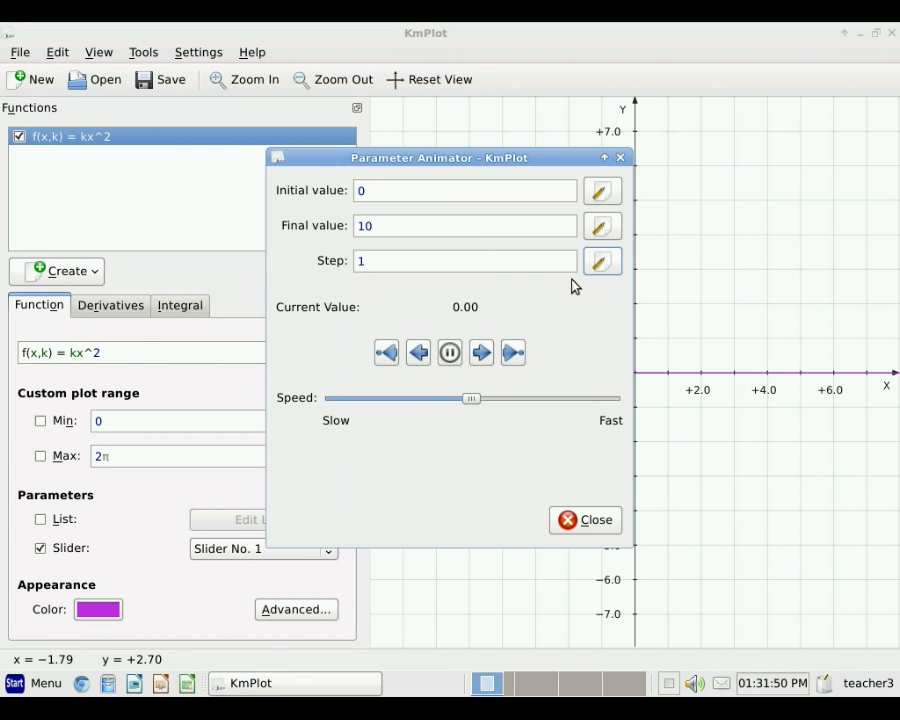
{"action": "left_click", "coordinate": [481, 352]}
{"action": "left_click_drag", "start_coordinate": [516, 159], "coordinate": [390, 181]}
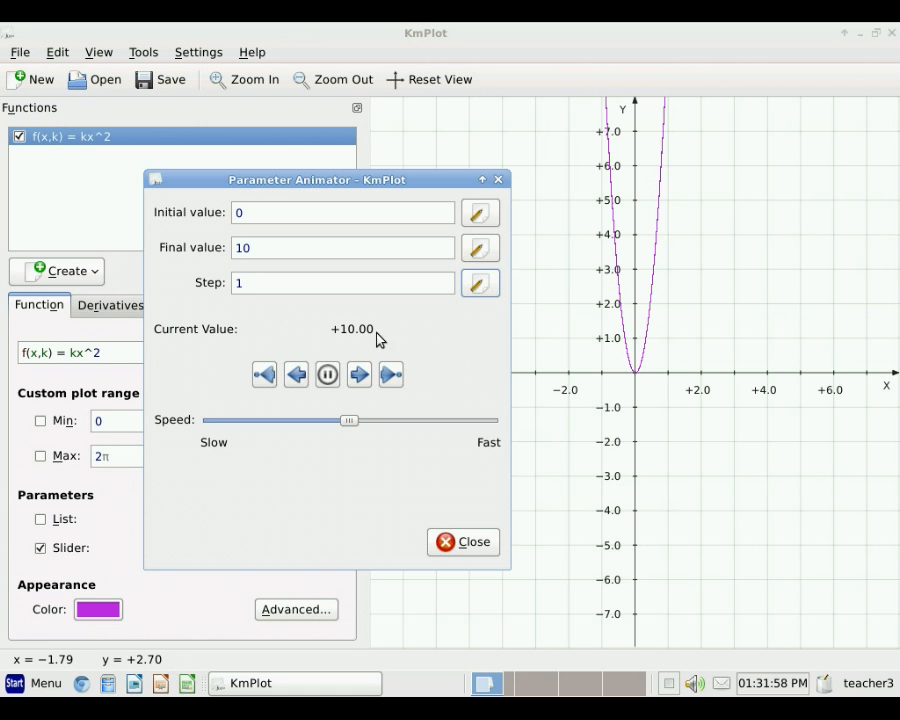
{"action": "left_click", "coordinate": [295, 378]}
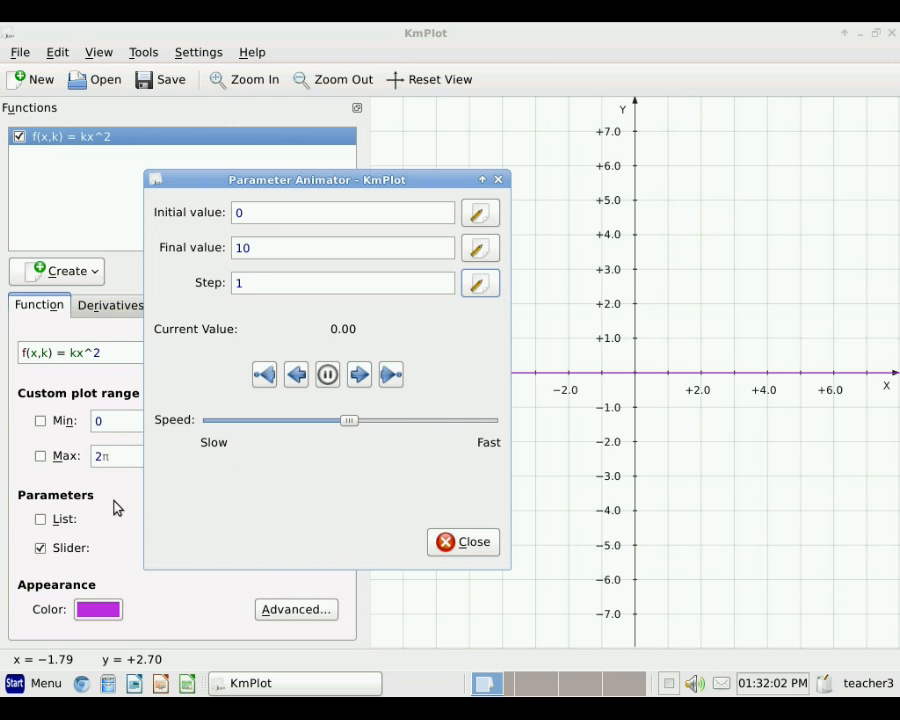
- Set the animation to run from −5 to 5 in steps of 0.5, and play it forward and backward
{"action": "left_click", "coordinate": [250, 215]}
{"action": "left_click_drag", "start_coordinate": [250, 215], "coordinate": [212, 229]}
{"action": "type", "text": "-5"}
{"action": "left_click_drag", "start_coordinate": [263, 247], "coordinate": [232, 288]}
{"action": "type", "text": "5"}
{"action": "type", "text": "0"}
{"action": "type", "text": ".5"}
{"action": "left_click", "coordinate": [360, 375]}
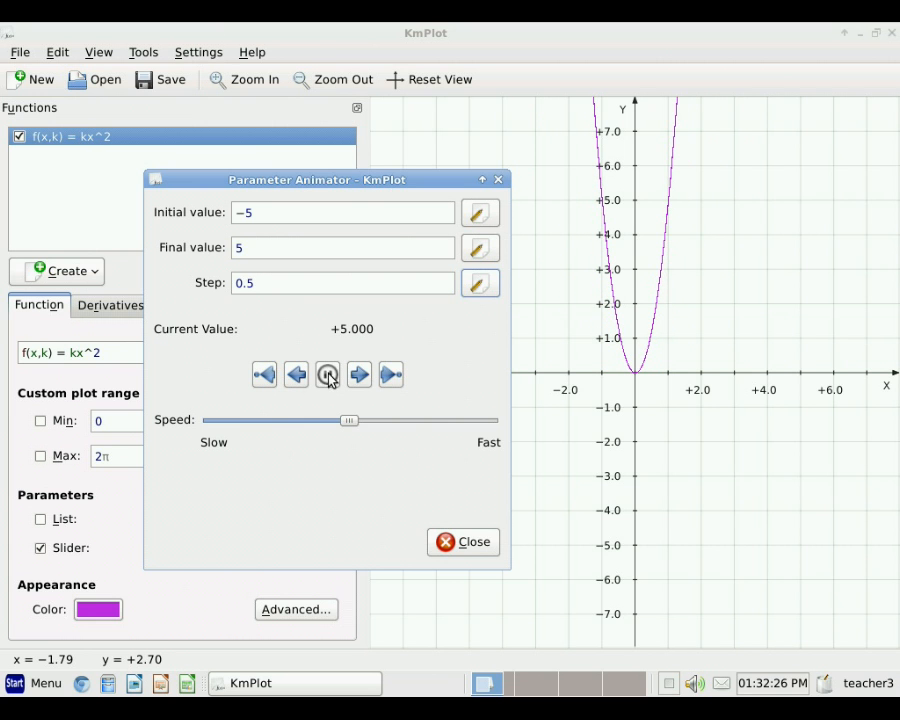
{"action": "left_click", "coordinate": [296, 375]}
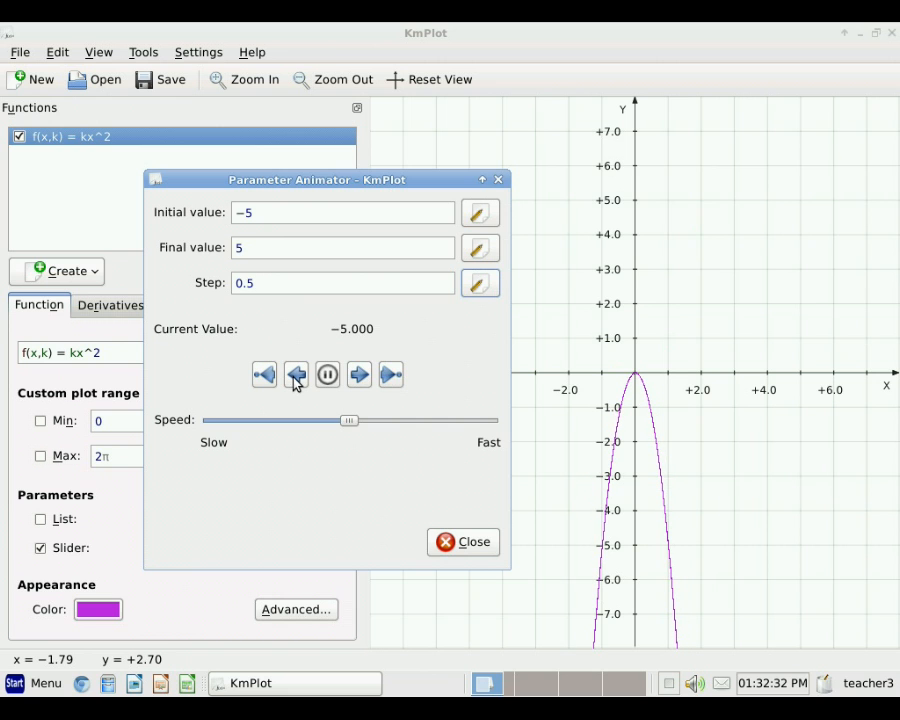
- Play the animation forward at a faster speed and backward at a slow speed, and close the animator
{"action": "left_click_drag", "start_coordinate": [352, 421], "coordinate": [469, 437]}
{"action": "left_click", "coordinate": [360, 376]}
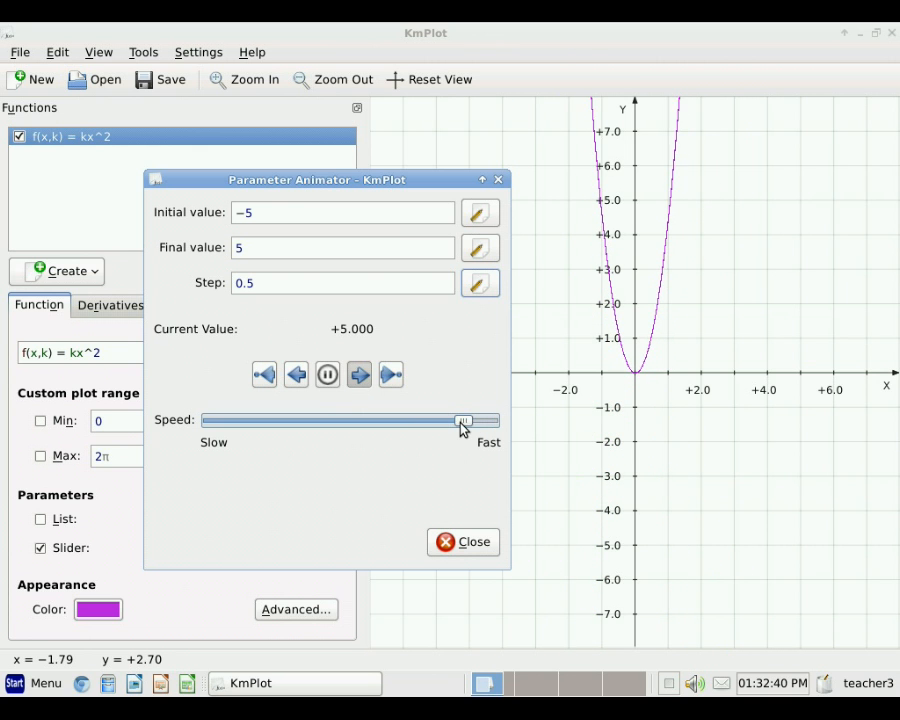
{"action": "left_click_drag", "start_coordinate": [464, 421], "coordinate": [232, 418]}
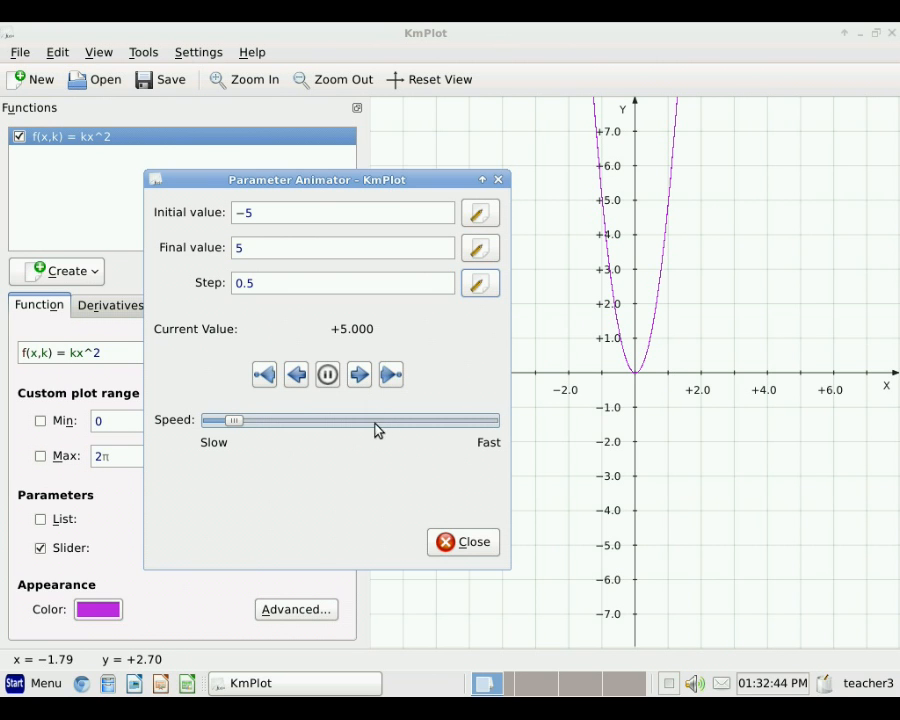
{"action": "left_click", "coordinate": [296, 376]}
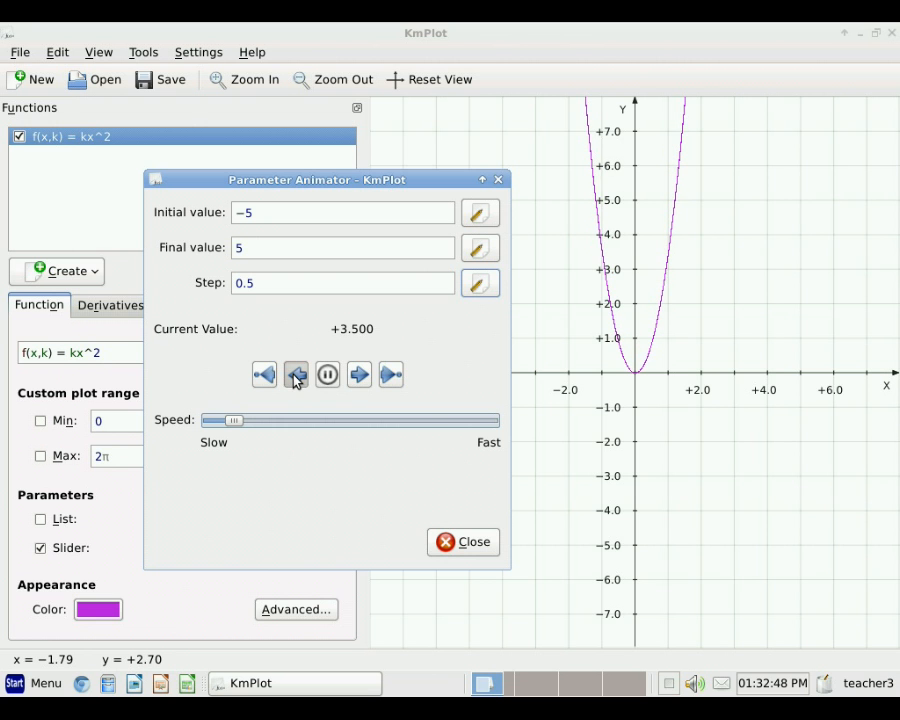
{"action": "left_click", "coordinate": [474, 542]}
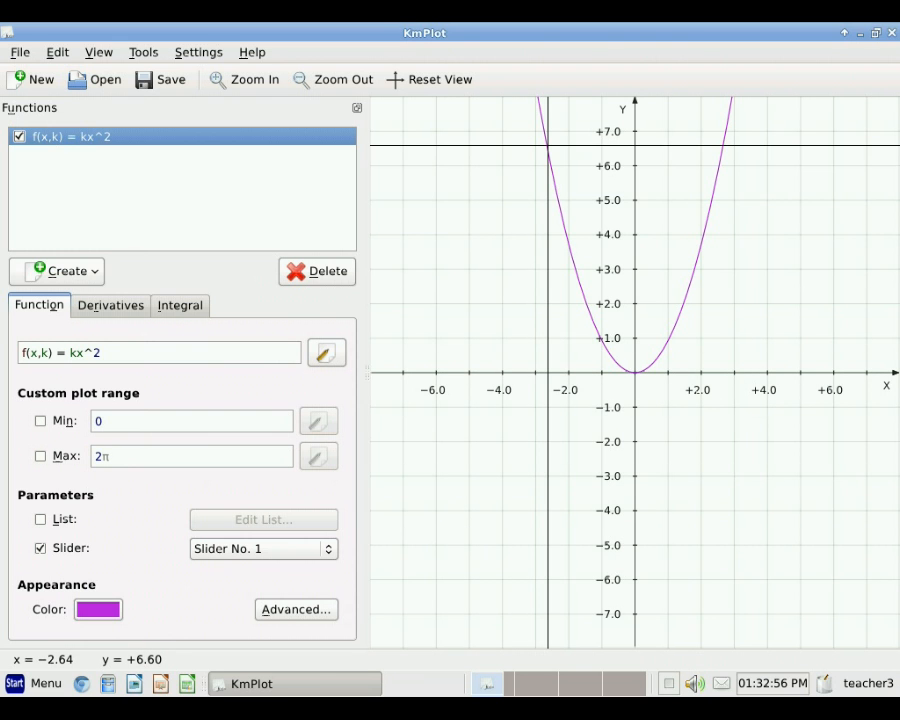
- Reopen the parameter animator from the parabola, play it forward with the default range, and close it
{"action": "right_click", "coordinate": [548, 146]}
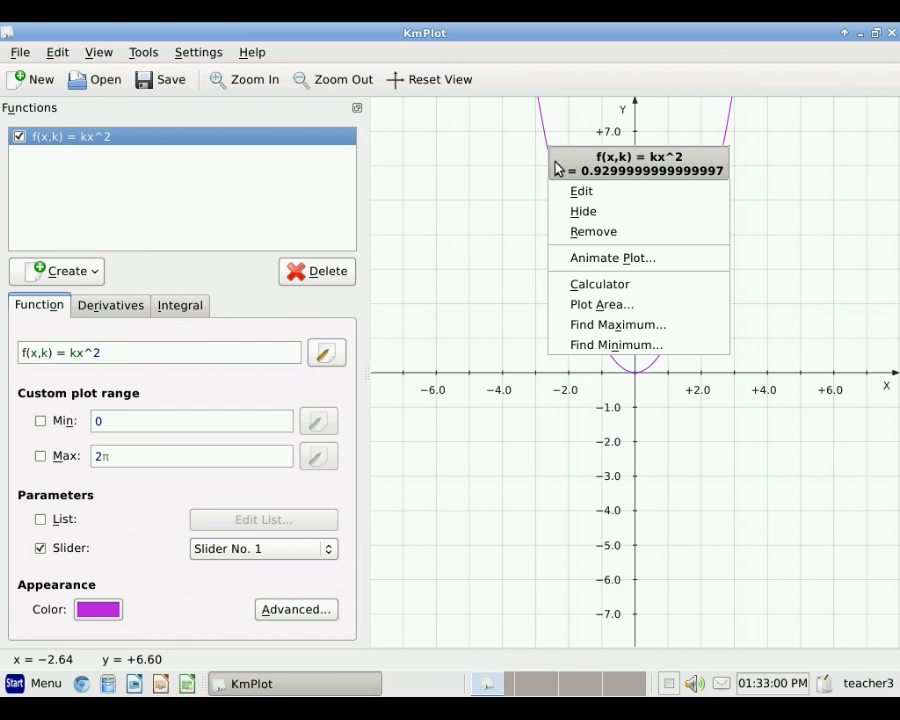
{"action": "left_click", "coordinate": [597, 262]}
{"action": "left_click", "coordinate": [483, 360]}
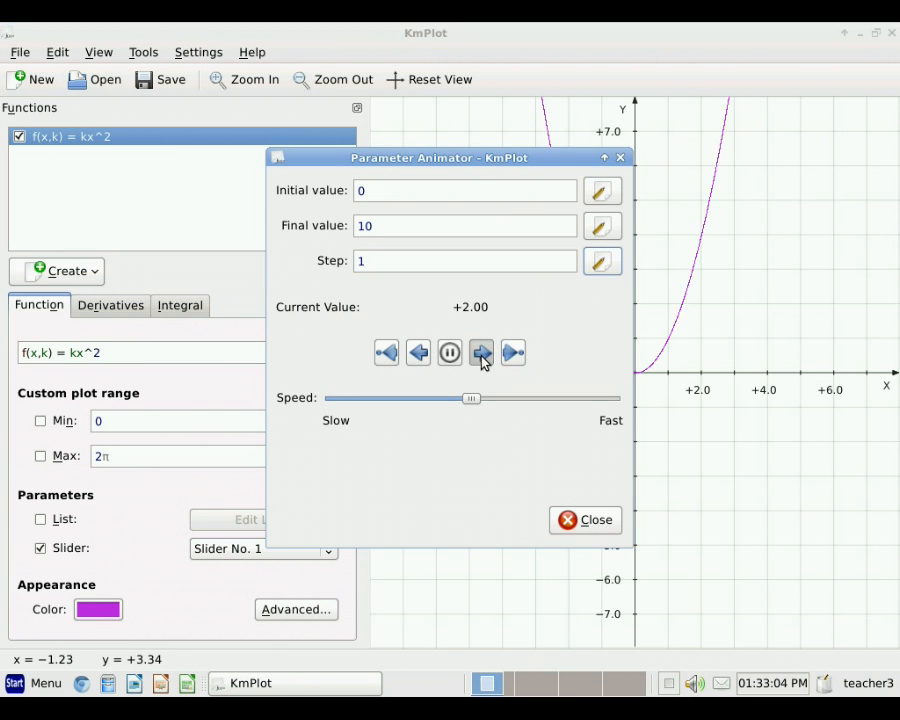
{"action": "left_click", "coordinate": [585, 522]}
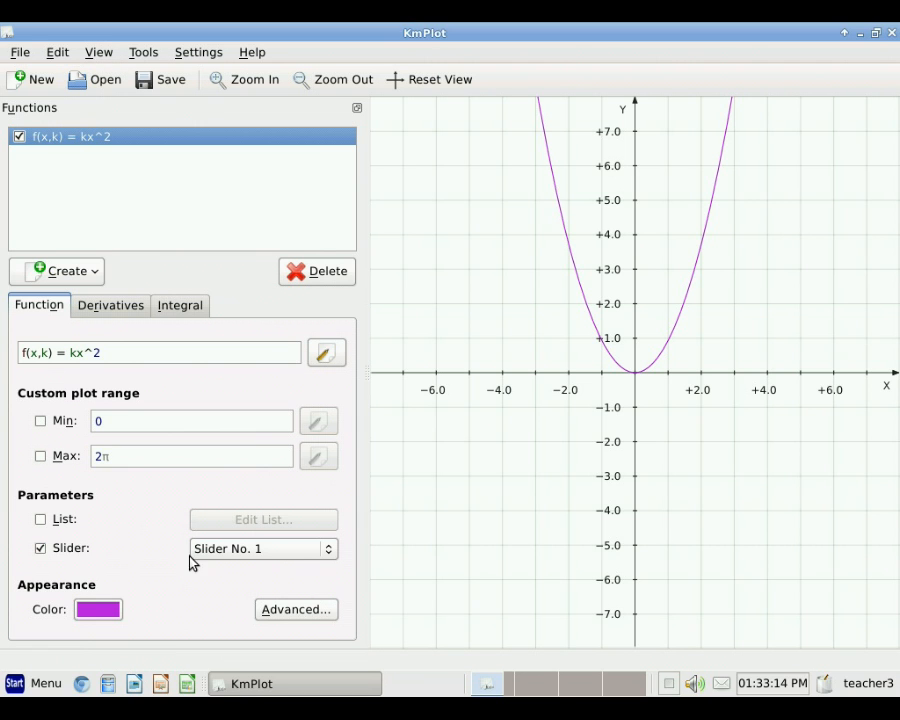
- Show the sliders again and raise Slider 1 to narrow the parabola
{"action": "left_click", "coordinate": [143, 53]}
{"action": "mouse_move", "coordinate": [117, 52]}
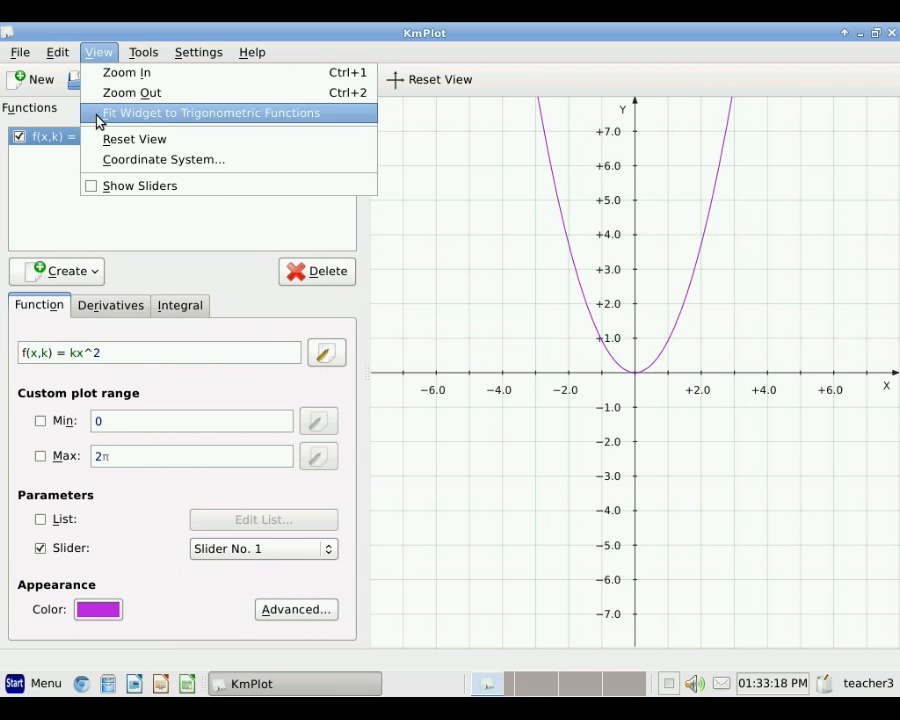
{"action": "left_click", "coordinate": [118, 188]}
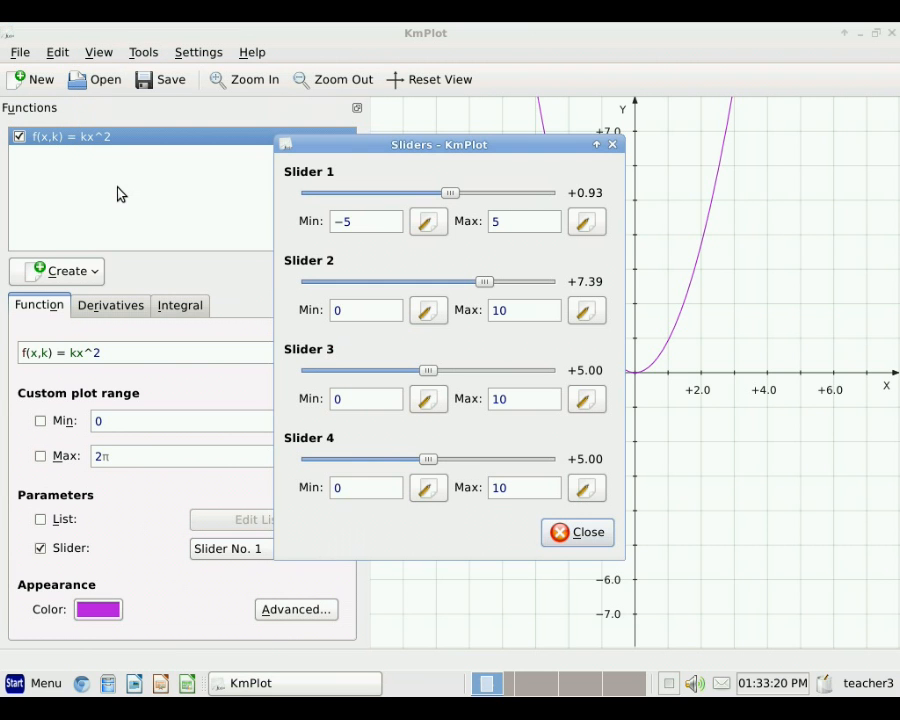
{"action": "left_click_drag", "start_coordinate": [450, 195], "coordinate": [476, 201]}
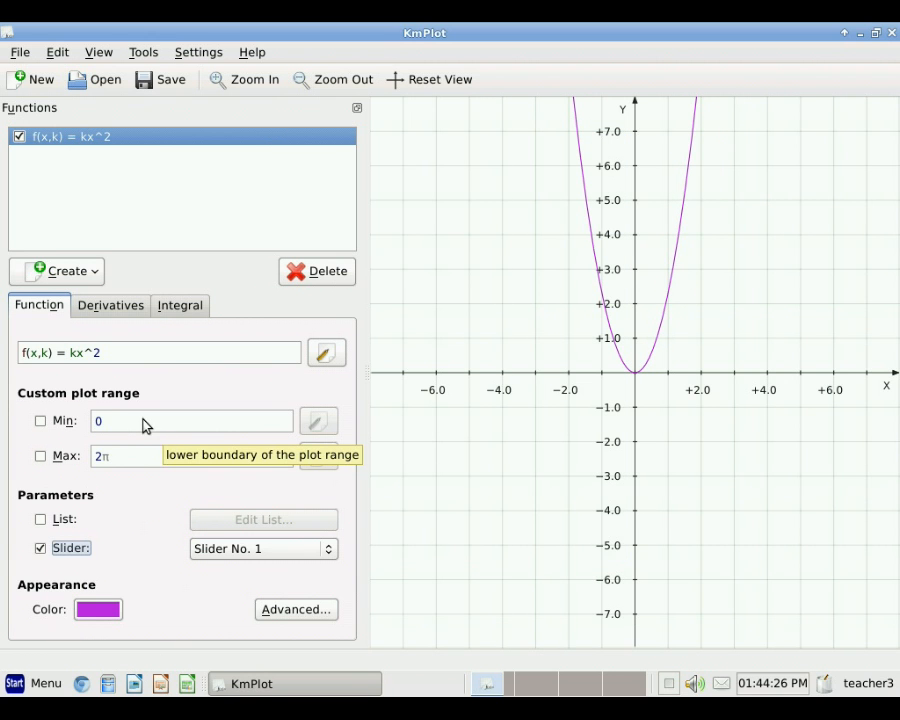
- Delete the function f(x,k) = kx^2 and create a new Cartesian plot
{"action": "left_click", "coordinate": [50, 140]}
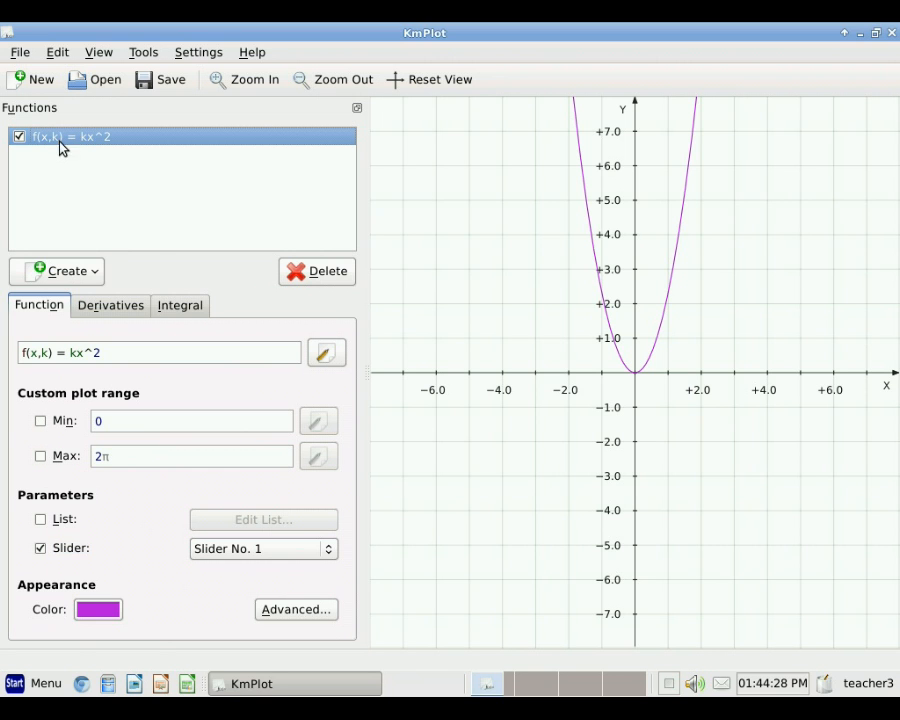
{"action": "left_click", "coordinate": [327, 282]}
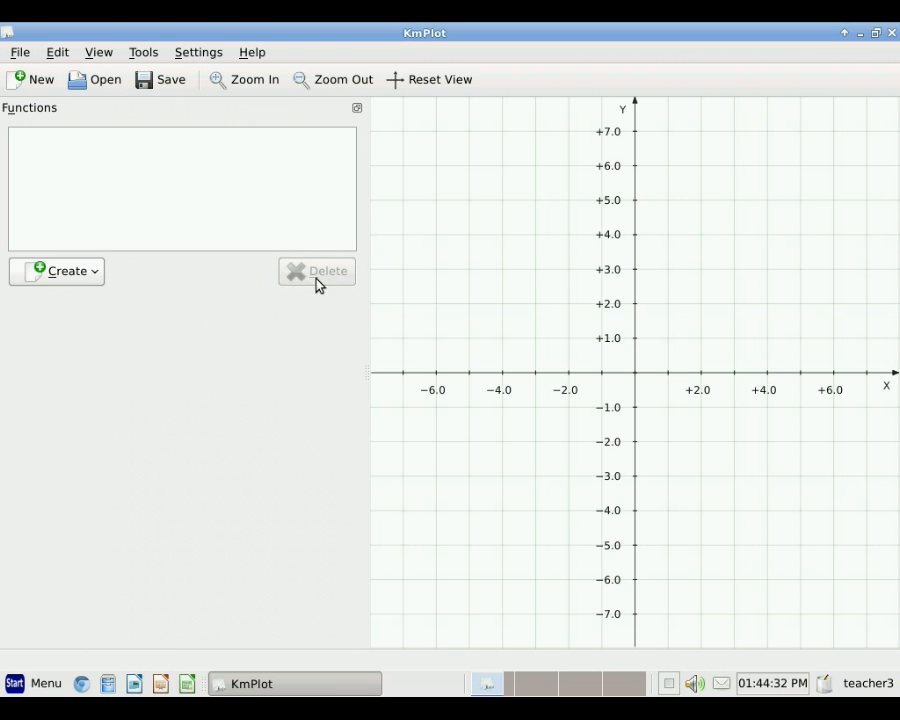
{"action": "left_click", "coordinate": [58, 279]}
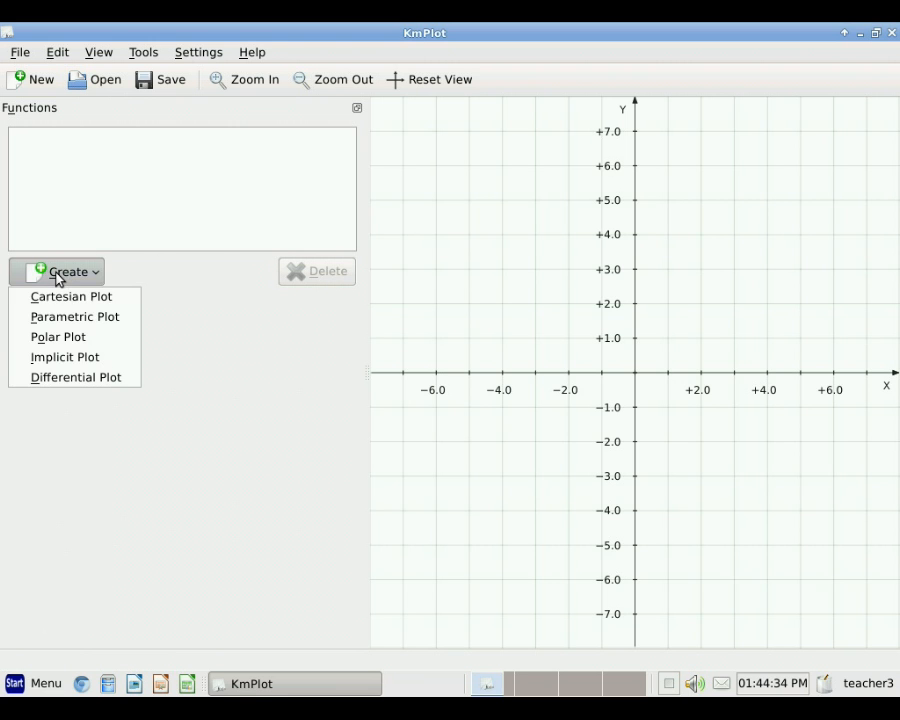
{"action": "left_click", "coordinate": [62, 298]}
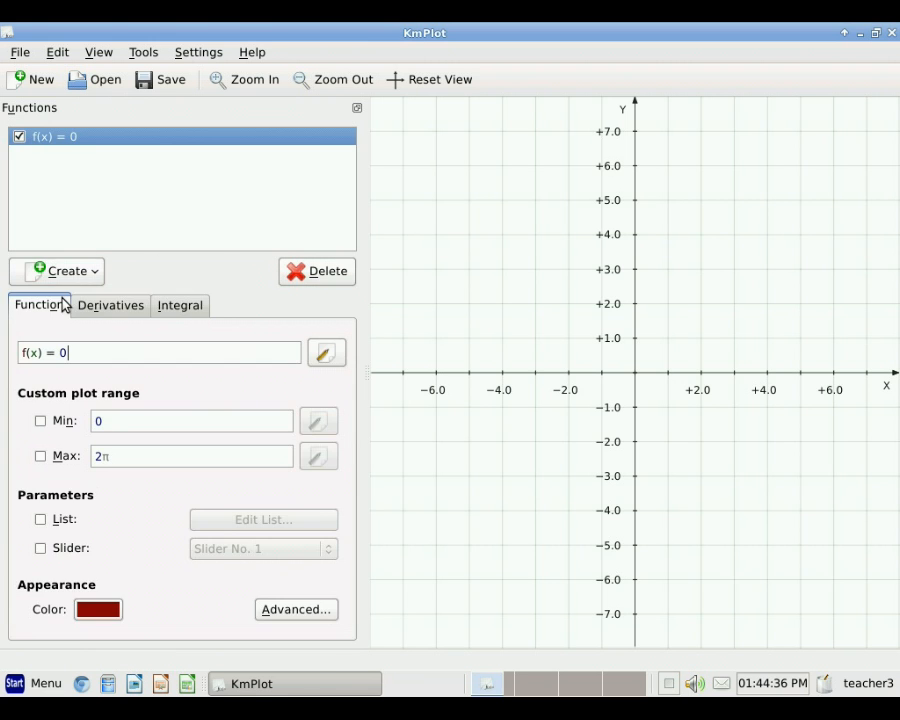
- Define the new function as f(x,k) = kcos(x) and plot it
{"action": "key", "text": "BackSpace"}
{"action": "type", "text": "cos(x)"}
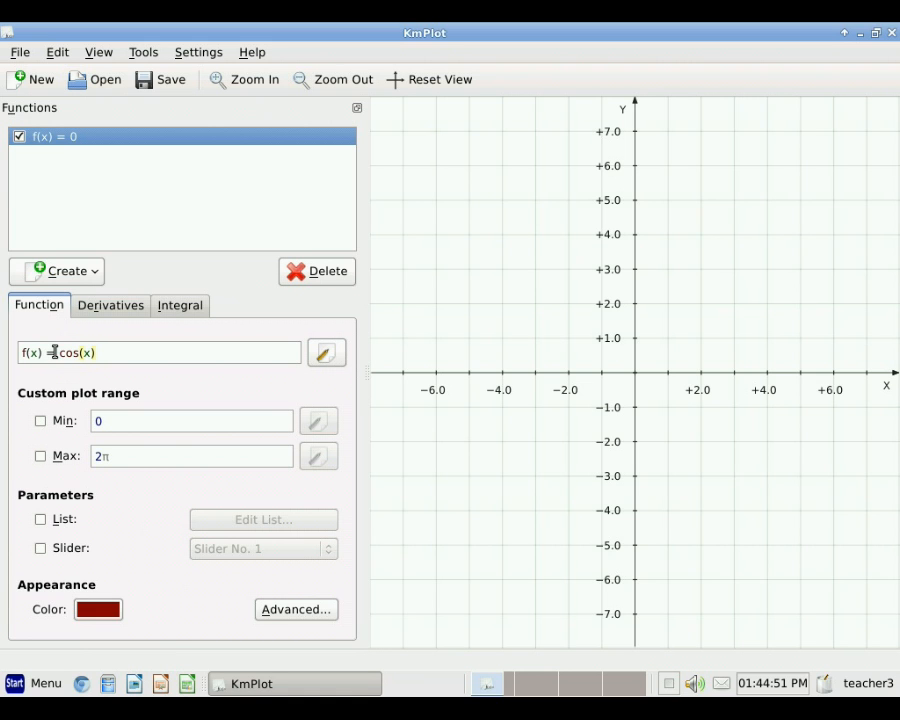
{"action": "left_click", "coordinate": [61, 352]}
{"action": "type", "text": "k"}
{"action": "left_click", "coordinate": [38, 352]}
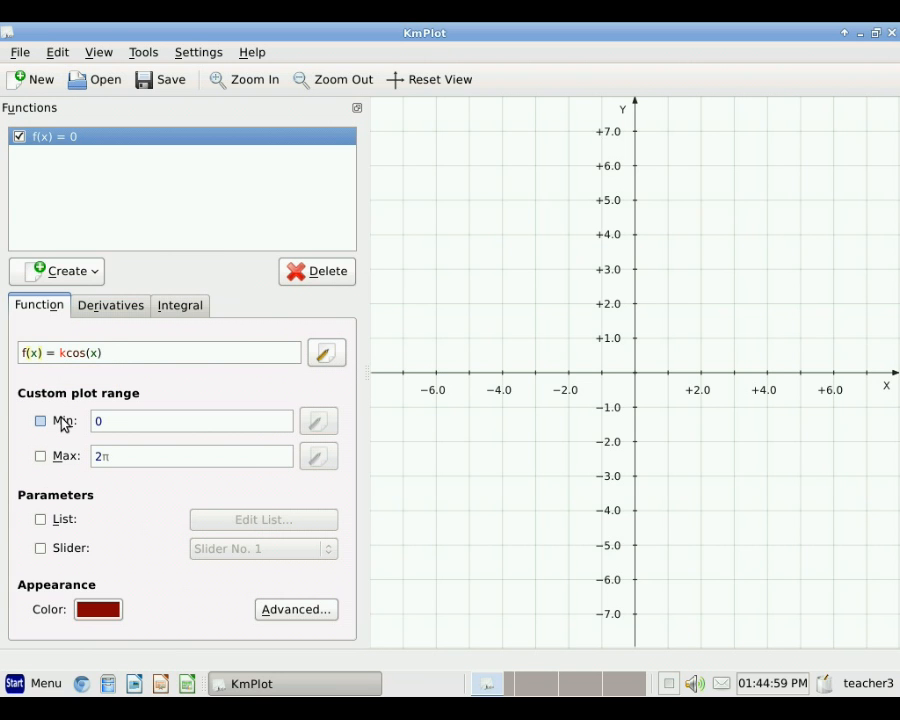
{"action": "type", "text": ",k"}
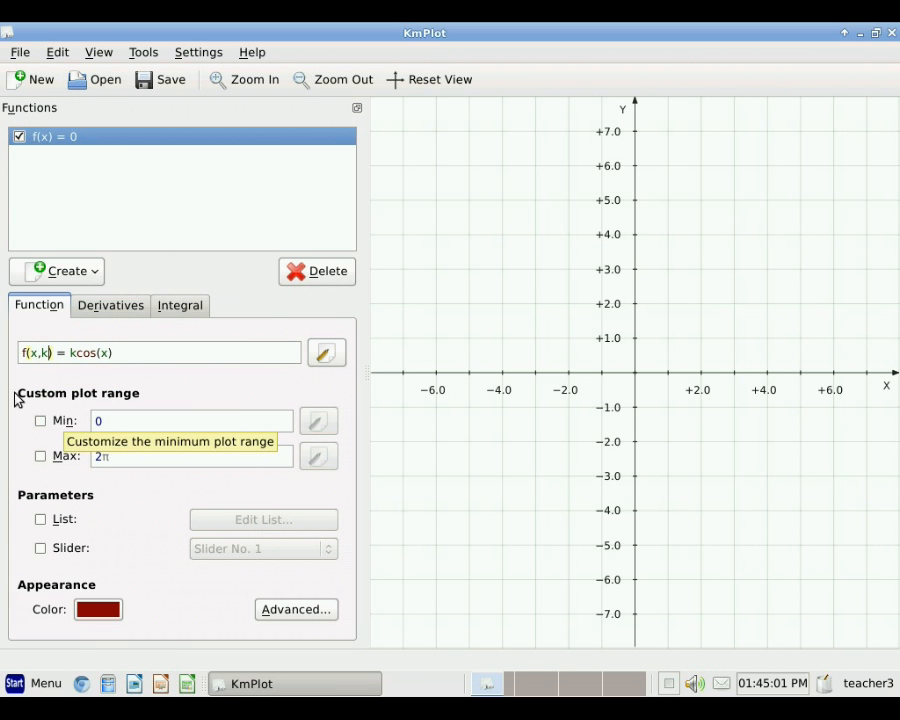
{"action": "left_click", "coordinate": [121, 354]}
{"action": "key", "text": "Return"}
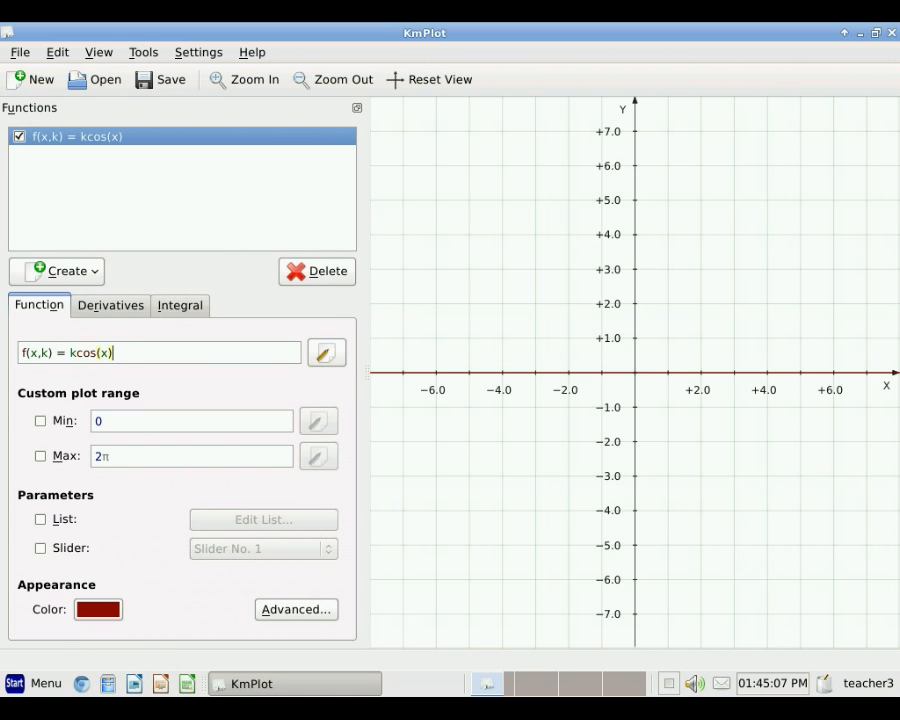
- Enable the parameter list for f(x,k) = kcos(x) with the values 0, 1, 2, 3, 4 and 5, and reopen it for review
{"action": "left_click", "coordinate": [41, 520]}
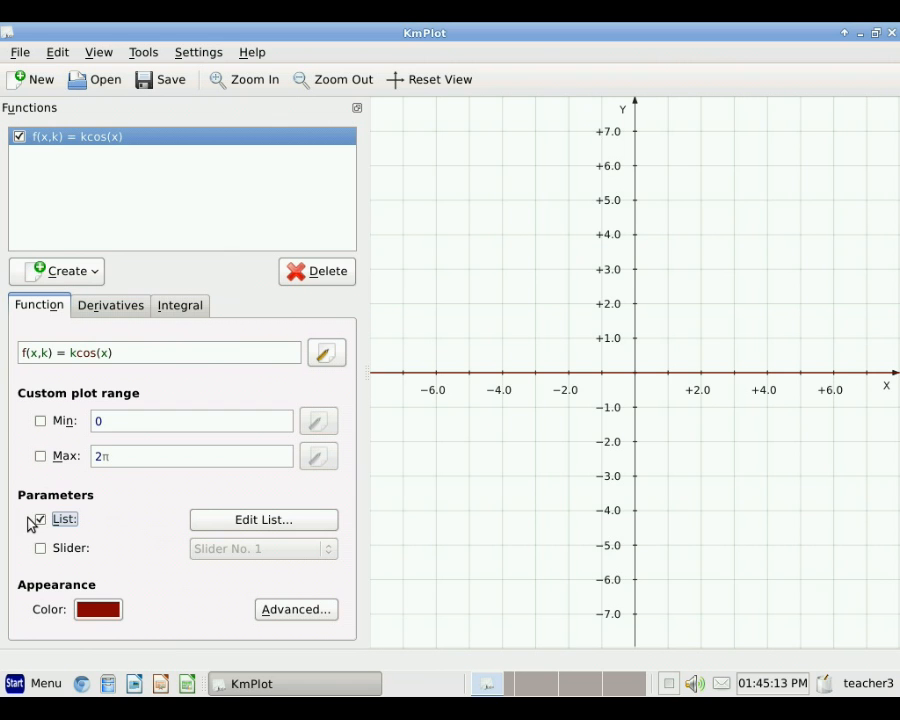
{"action": "left_click", "coordinate": [221, 527]}
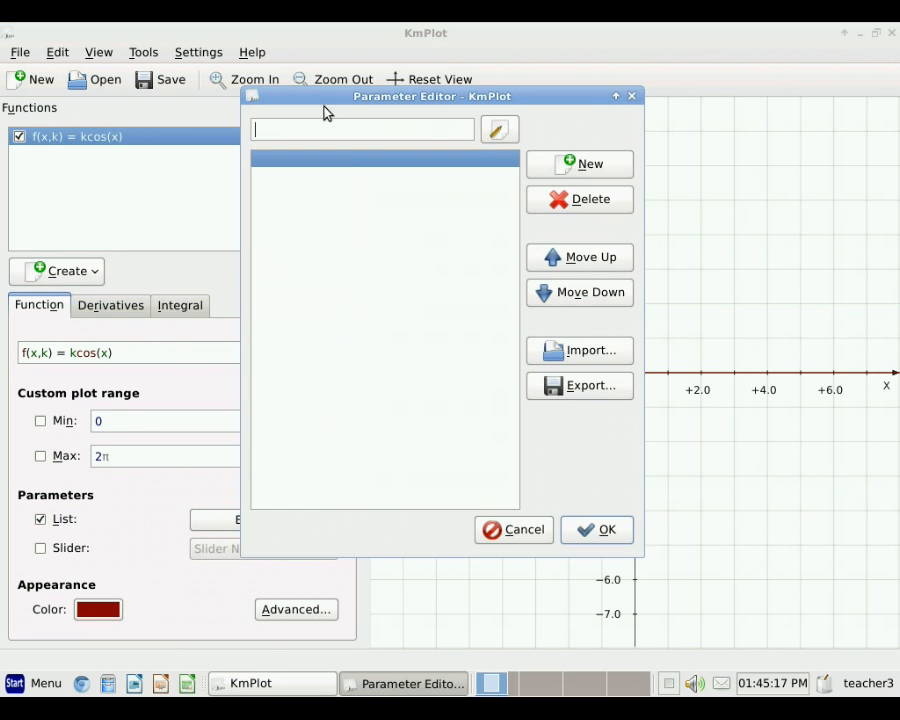
{"action": "type", "text": "0"}
{"action": "key", "text": "Return"}
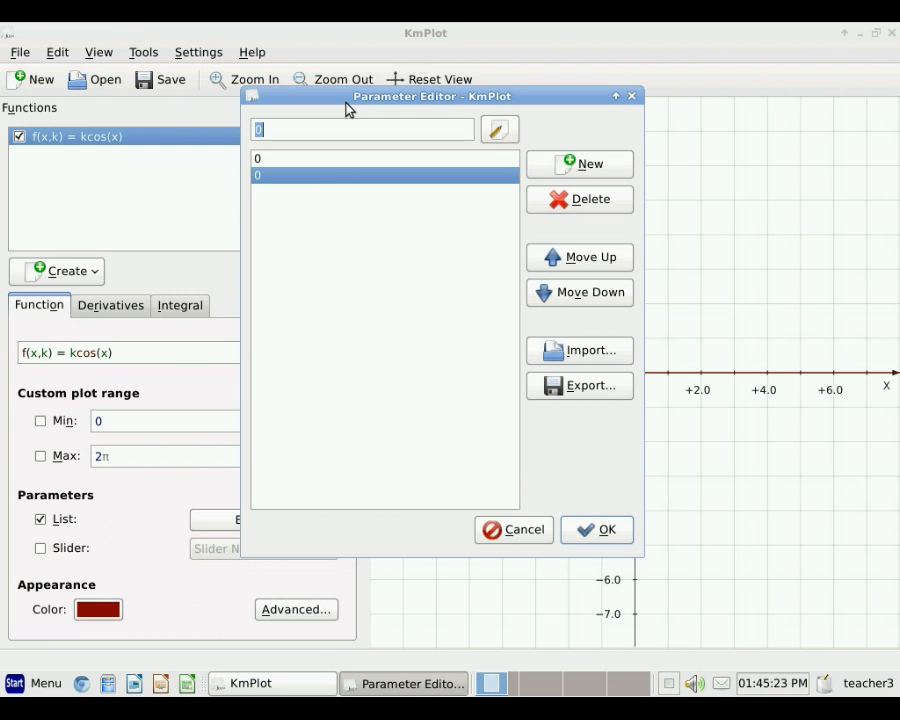
{"action": "type", "text": "1"}
{"action": "key", "text": "Return"}
{"action": "type", "text": "2"}
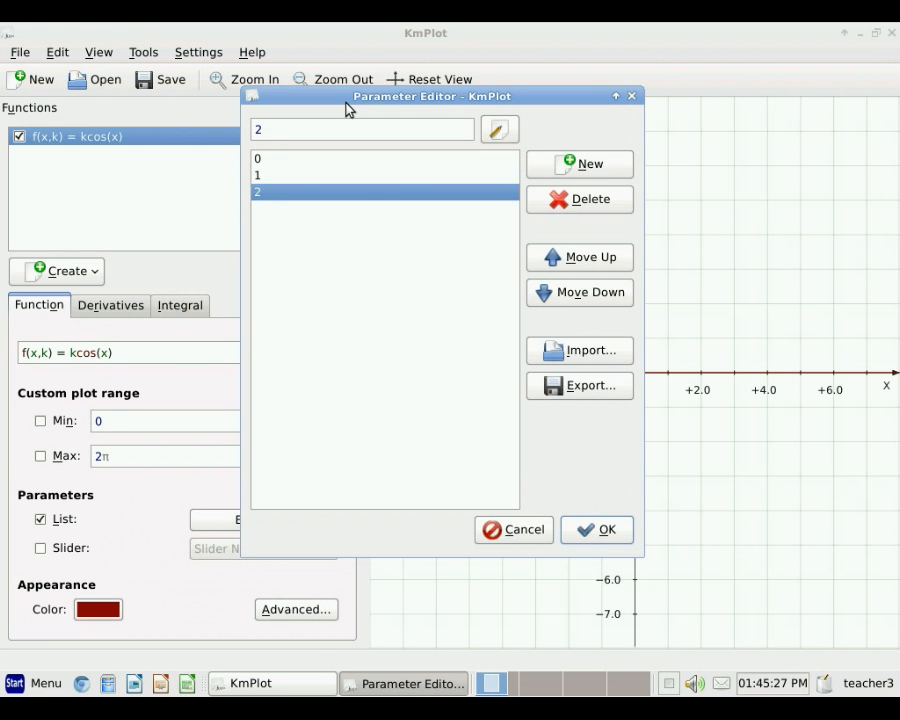
{"action": "key", "text": "Return"}
{"action": "type", "text": "3"}
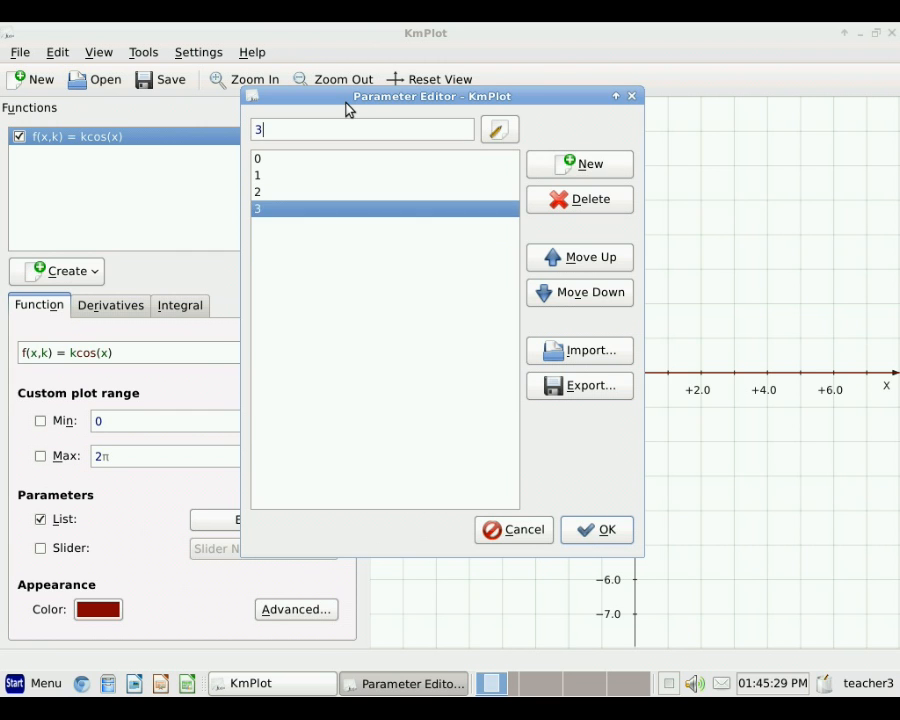
{"action": "key", "text": "Return"}
{"action": "type", "text": "4"}
{"action": "key", "text": "Return"}
{"action": "type", "text": "5"}
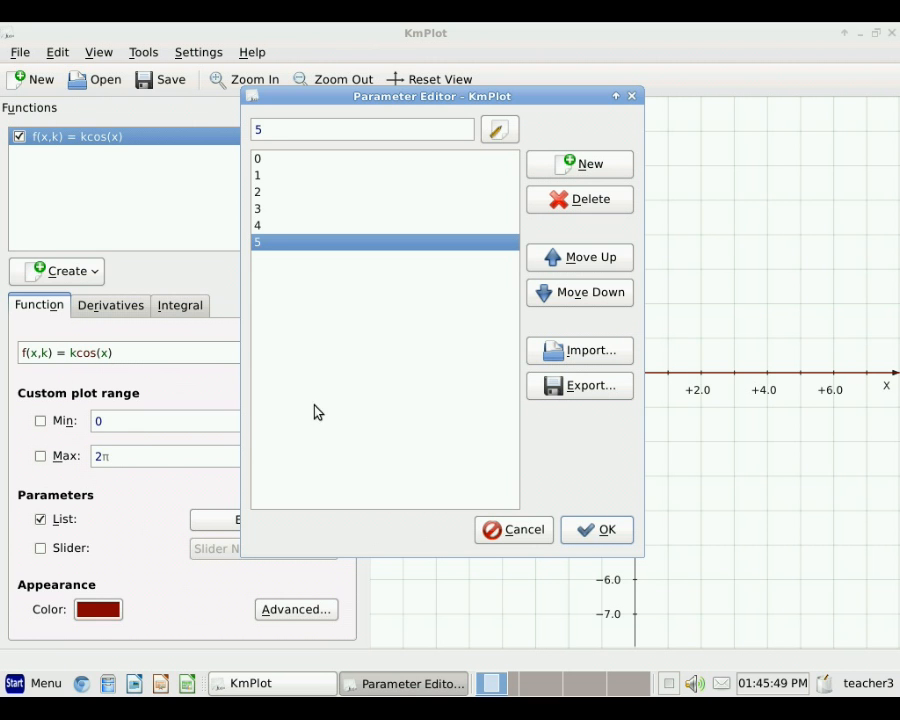
{"action": "left_click", "coordinate": [595, 530]}
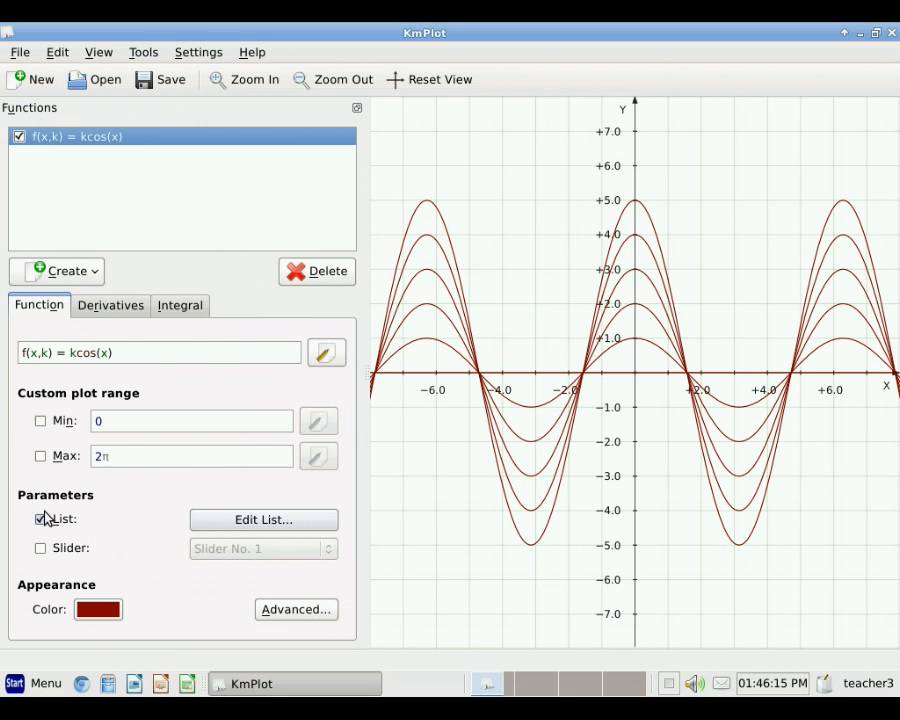
{"action": "left_click", "coordinate": [222, 522]}
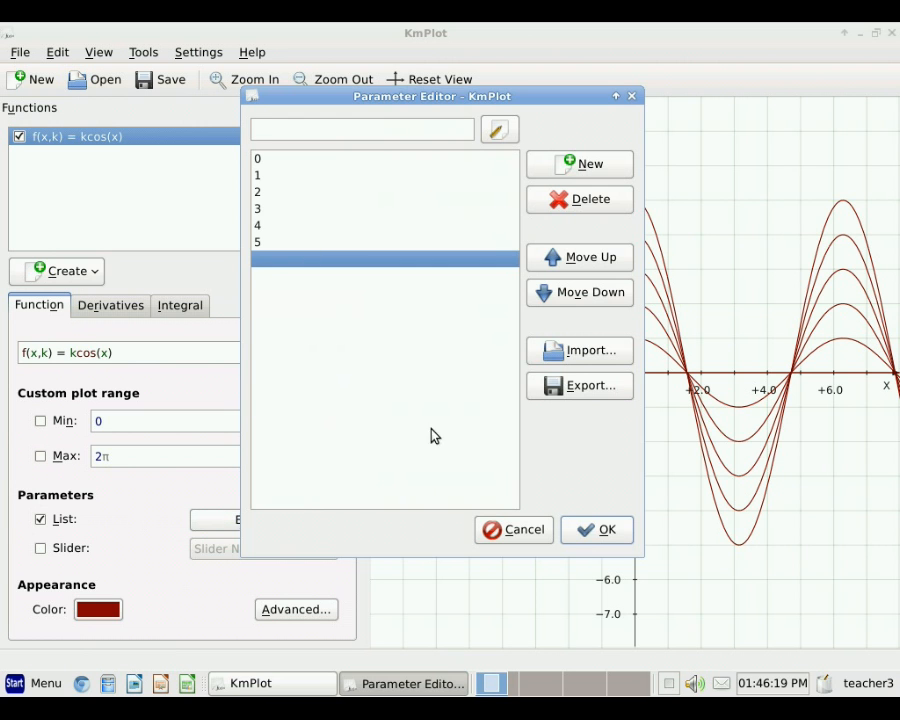
{"action": "left_click", "coordinate": [585, 528]}
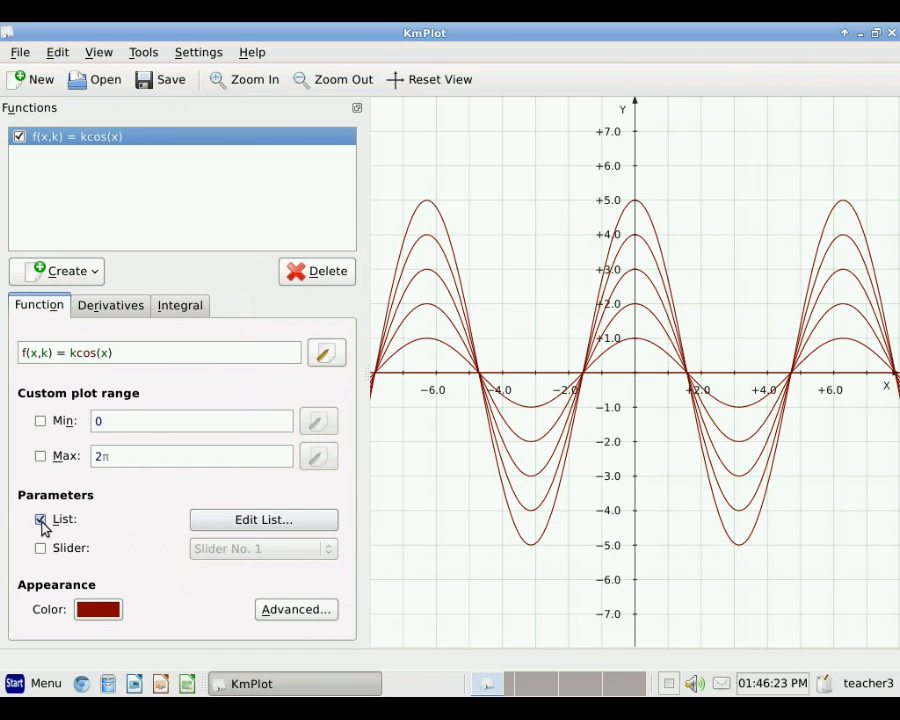
- Turn off the parameter list and control k with Slider No. 2 instead
{"action": "left_click", "coordinate": [41, 521]}
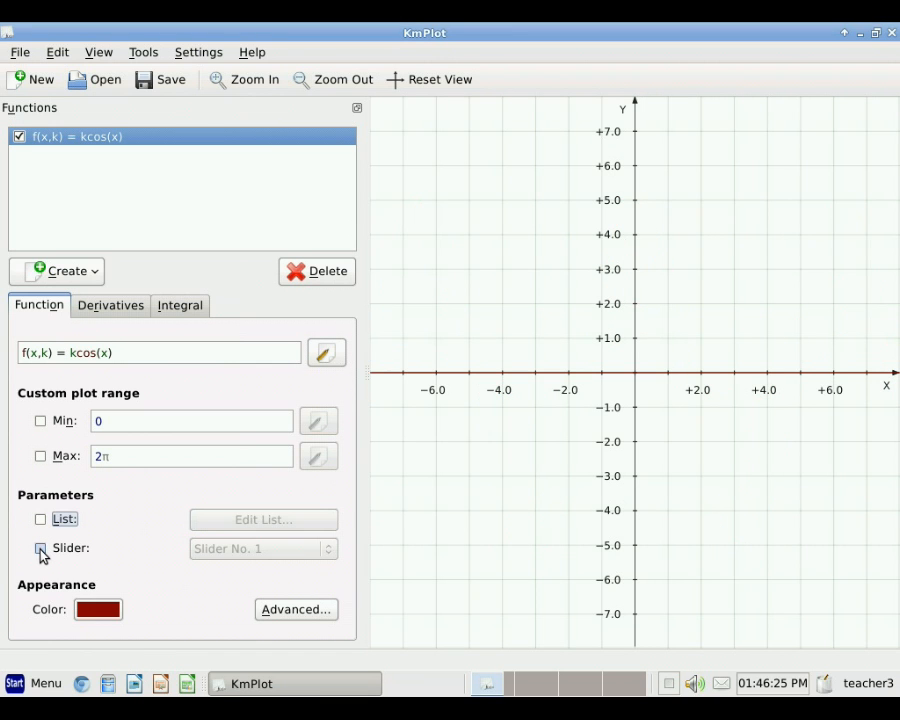
{"action": "left_click", "coordinate": [41, 549]}
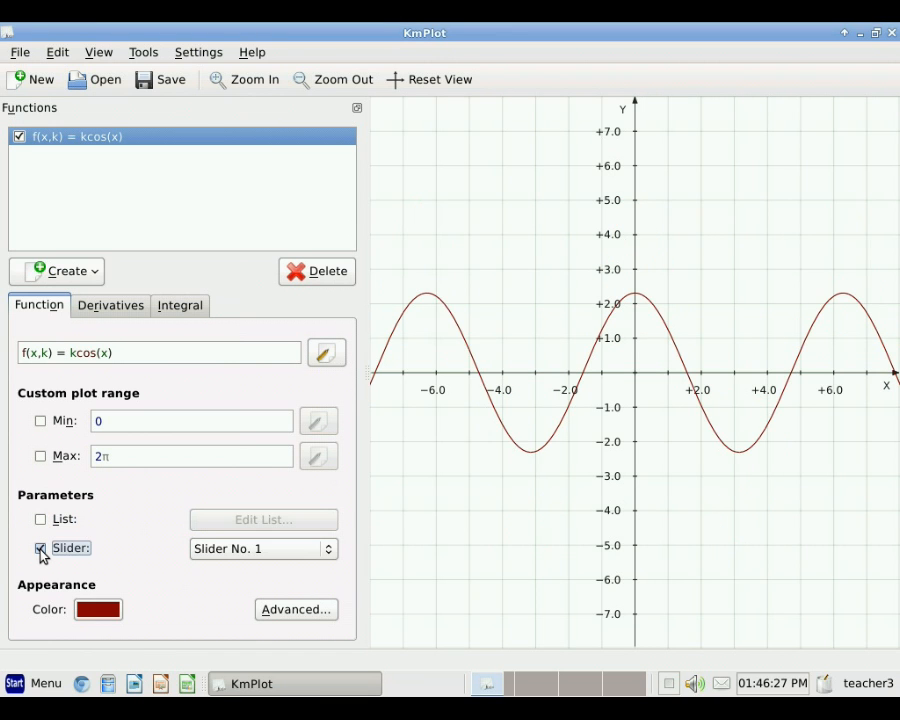
{"action": "left_click", "coordinate": [215, 556]}
{"action": "left_click", "coordinate": [214, 564]}
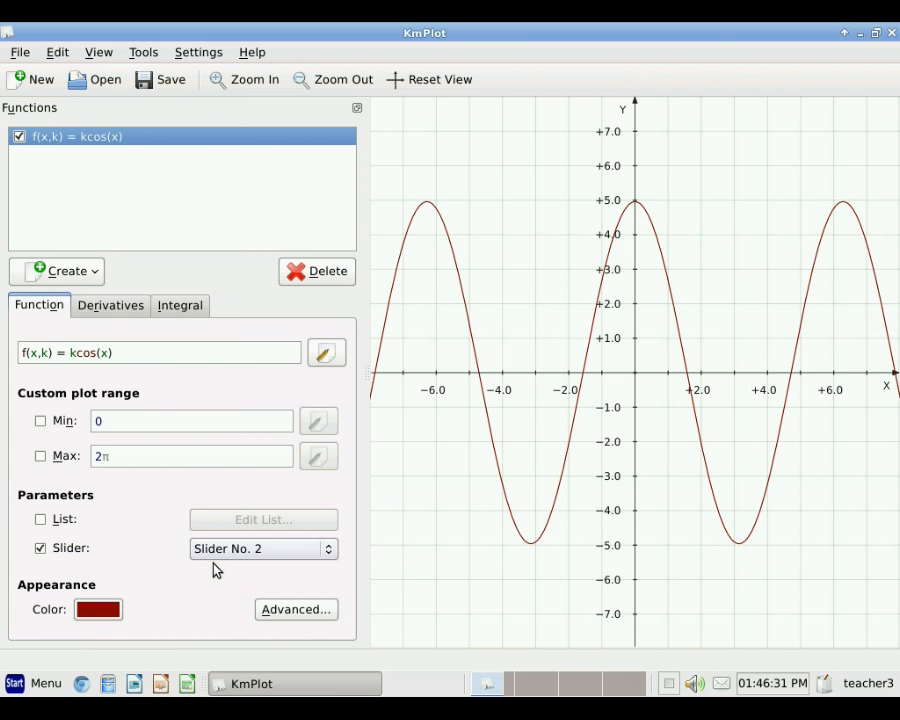
- Show the sliders and set the maximum of Slider 2 to 5
{"action": "left_click", "coordinate": [105, 56]}
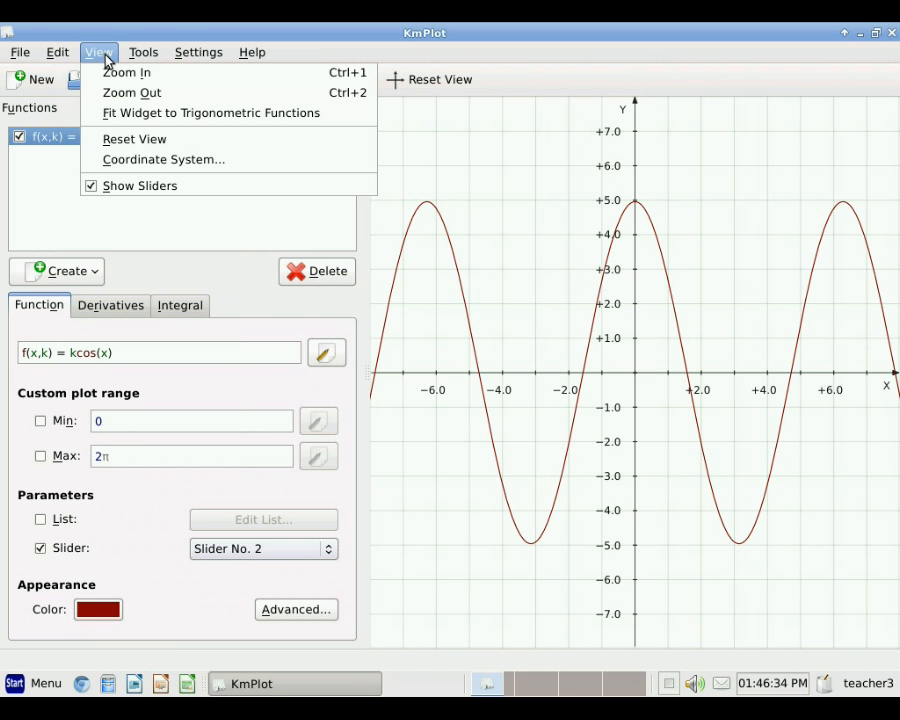
{"action": "left_click", "coordinate": [127, 185]}
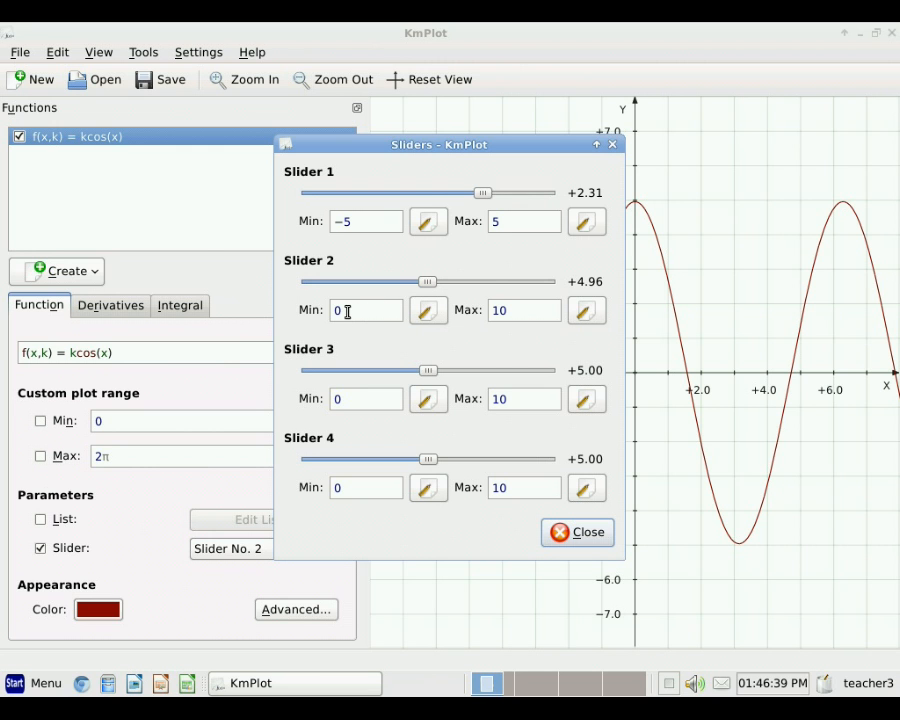
{"action": "left_click_drag", "start_coordinate": [513, 312], "coordinate": [493, 309]}
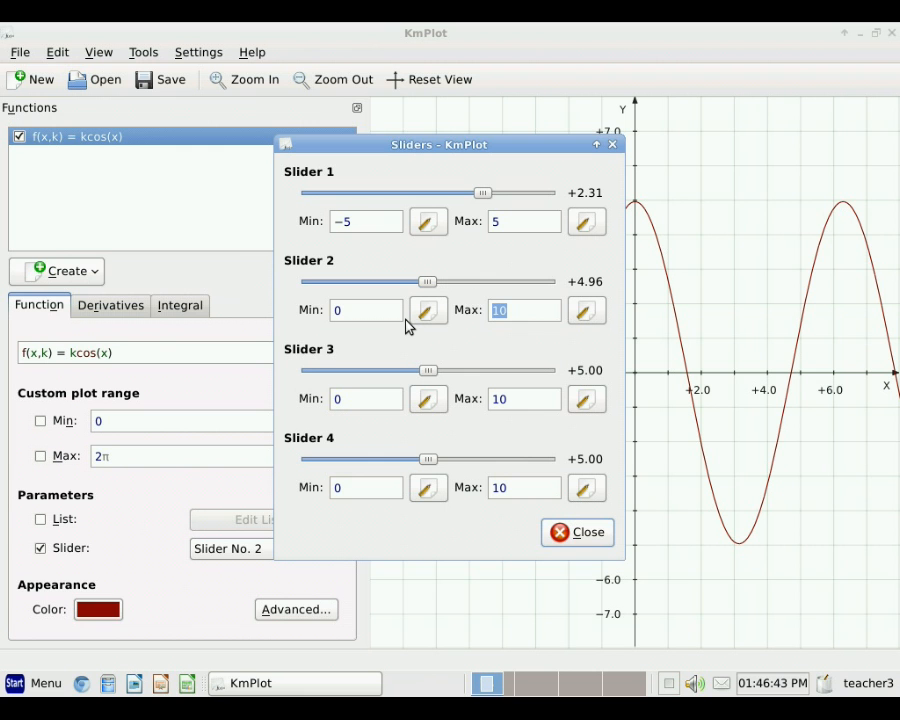
{"action": "type", "text": "5"}
- Raise Slider 2 to about 4.645 with the graph in view, lower it to about 2.91, and close the sliders
{"action": "left_click_drag", "start_coordinate": [405, 148], "coordinate": [215, 166]}
{"action": "left_click_drag", "start_coordinate": [236, 303], "coordinate": [337, 309]}
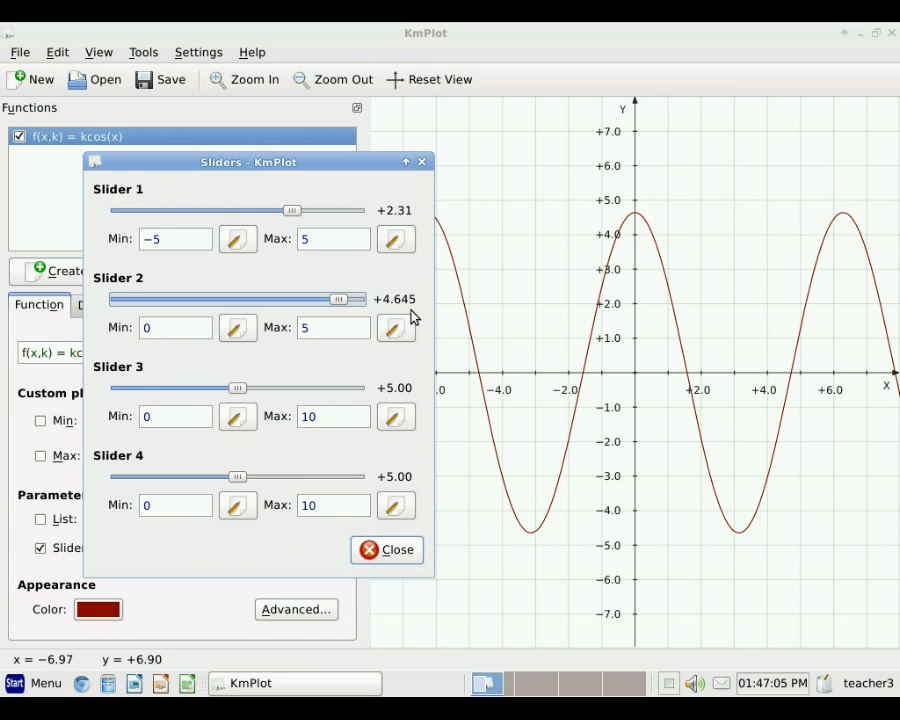
{"action": "left_click_drag", "start_coordinate": [338, 300], "coordinate": [256, 311]}
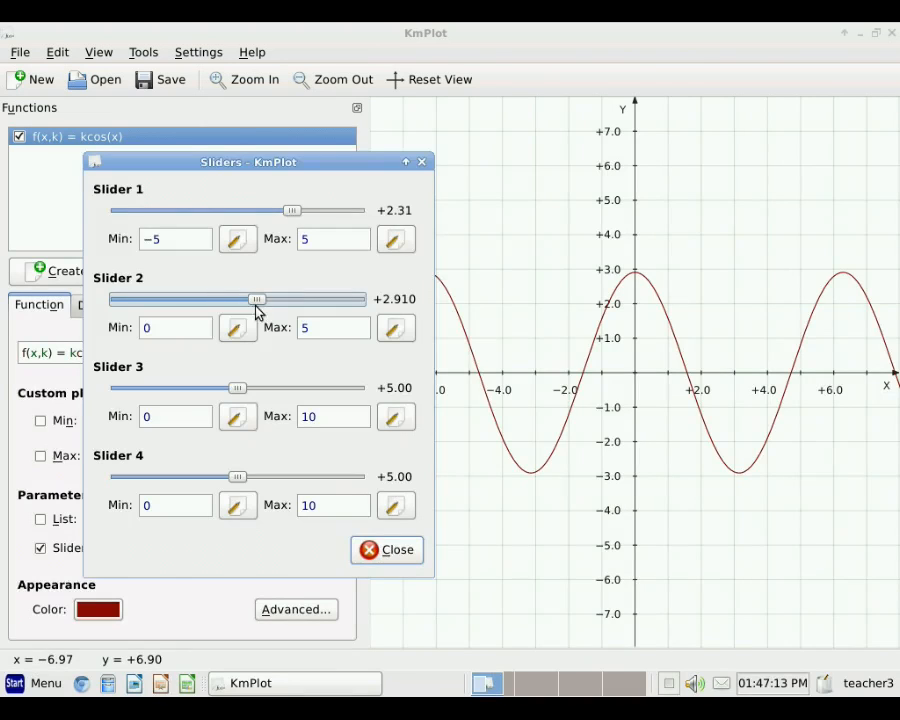
{"action": "left_click", "coordinate": [388, 553]}
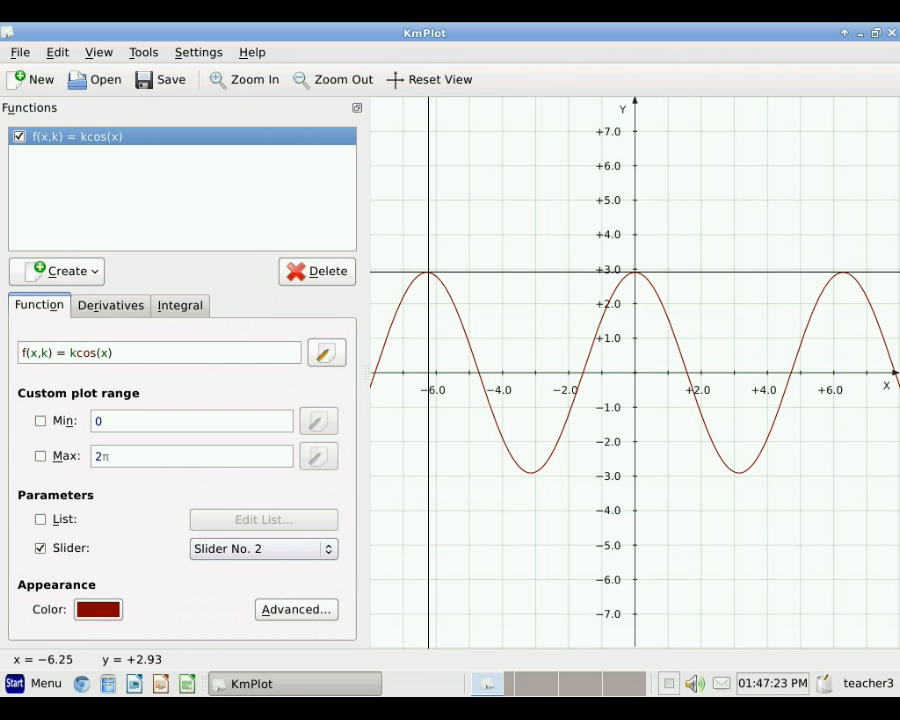
- Open the parameter animator for the cosine curve, set the final value to 5, and slow the animation speed to near its minimum
{"action": "right_click", "coordinate": [428, 272]}
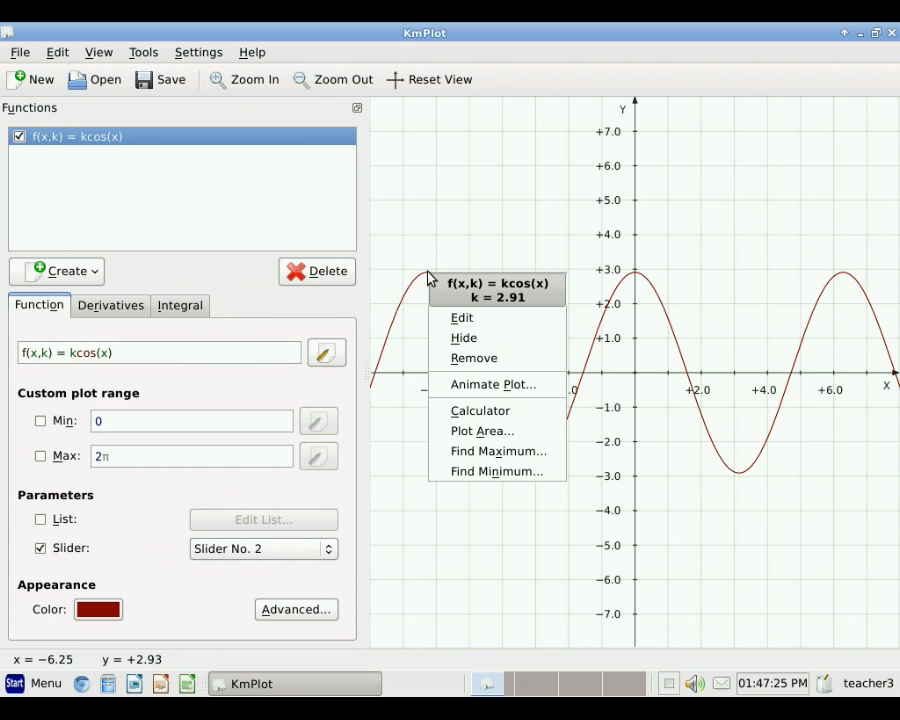
{"action": "left_click", "coordinate": [456, 386]}
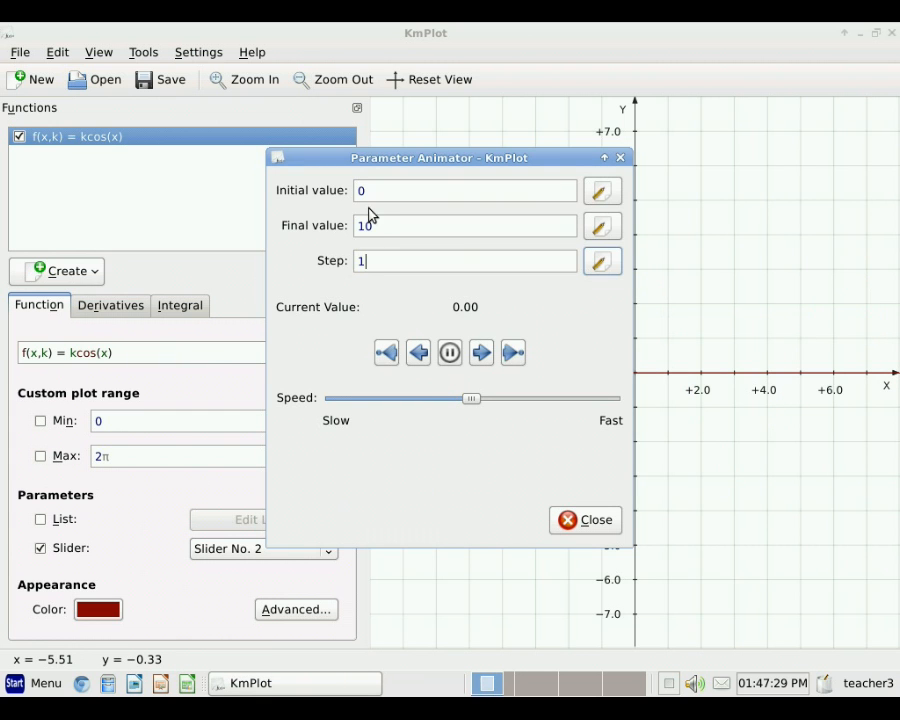
{"action": "left_click_drag", "start_coordinate": [380, 231], "coordinate": [348, 227]}
{"action": "type", "text": "5"}
{"action": "left_click_drag", "start_coordinate": [432, 160], "coordinate": [246, 158]}
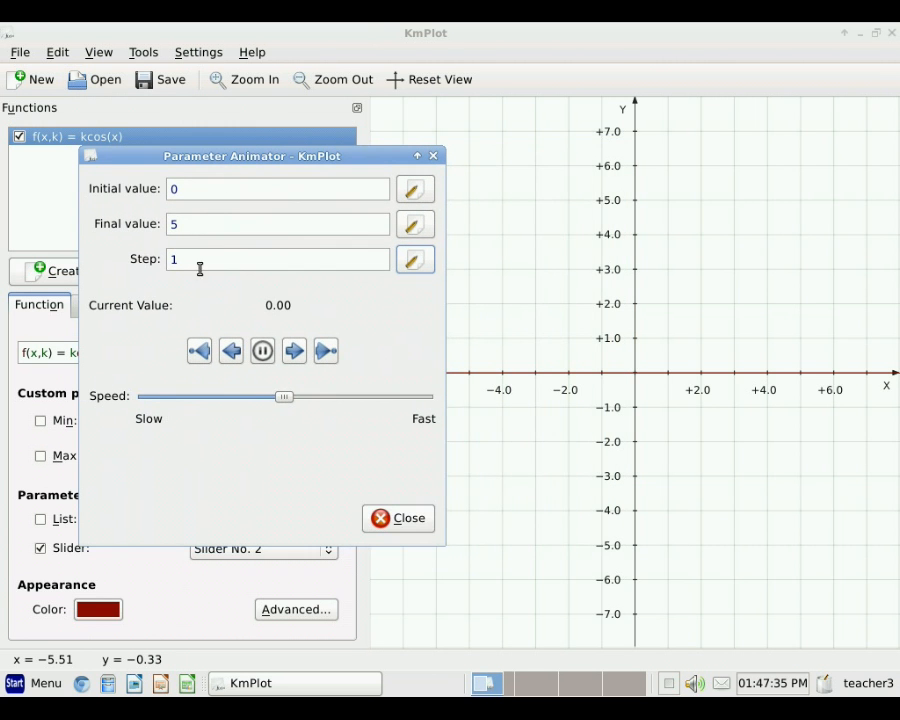
{"action": "left_click_drag", "start_coordinate": [285, 400], "coordinate": [155, 399]}
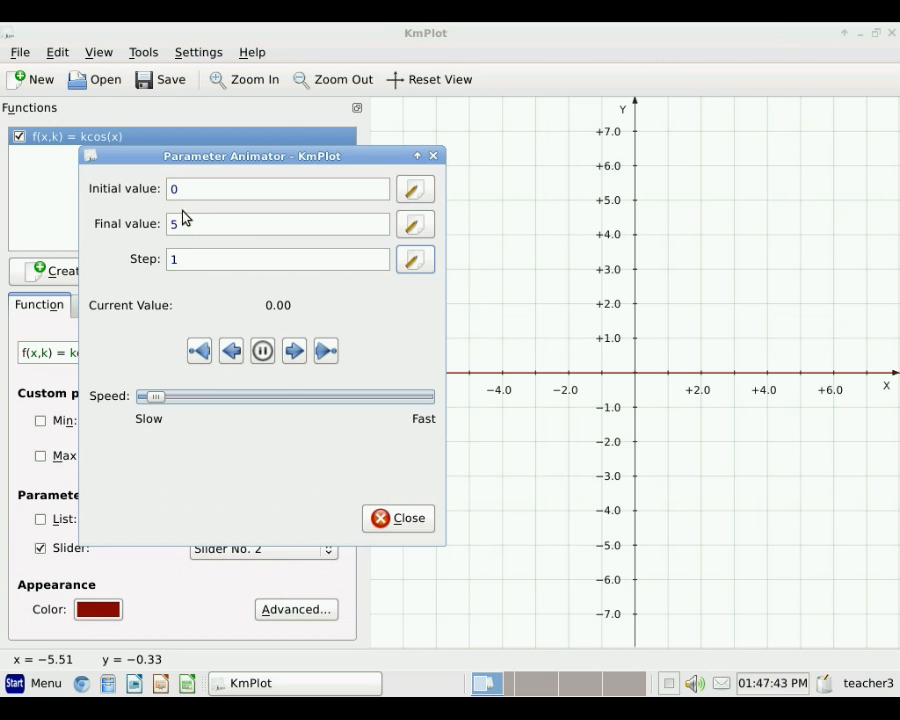
- Play the cosine animation forward and then backward, and close the animator
{"action": "left_click", "coordinate": [294, 351]}
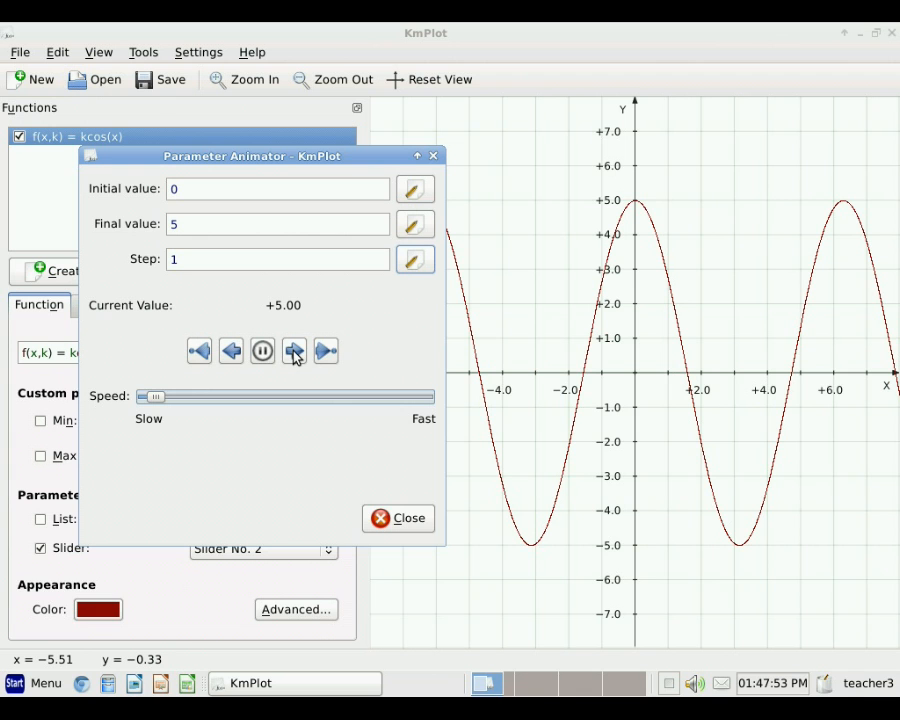
{"action": "left_click", "coordinate": [232, 352]}
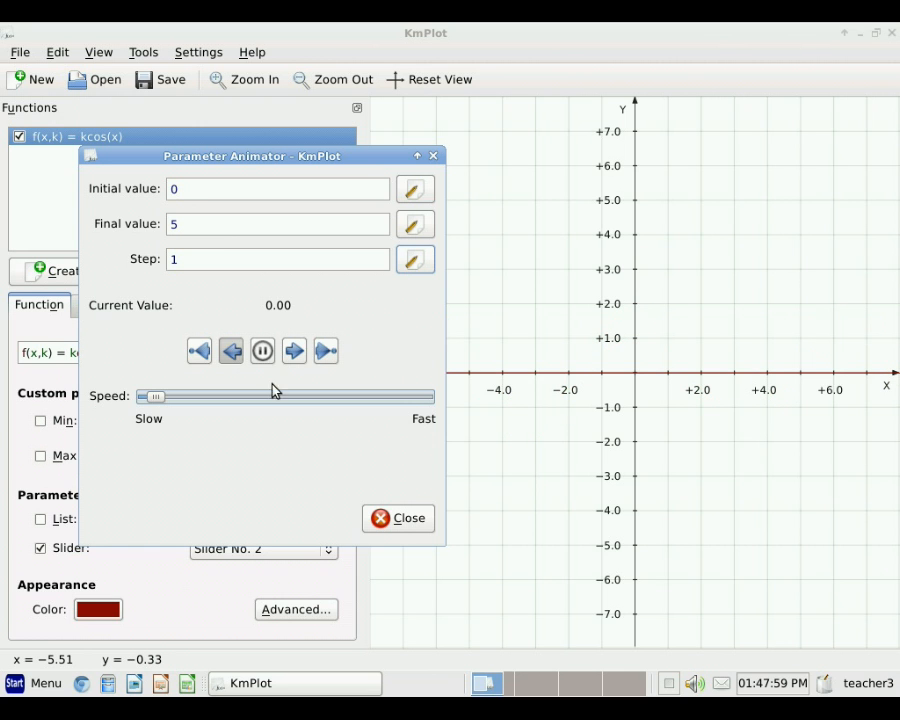
{"action": "left_click", "coordinate": [402, 520]}
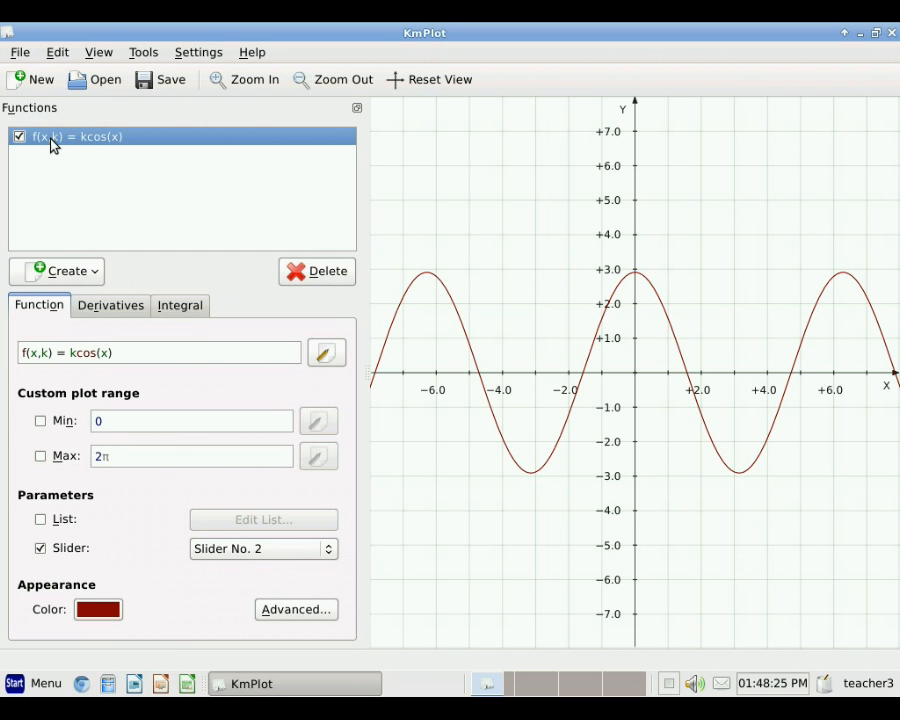
- Delete the function f(x,k) = kcos(x) and create a Cartesian plot of f(x) = x^2
{"action": "left_click", "coordinate": [316, 273]}
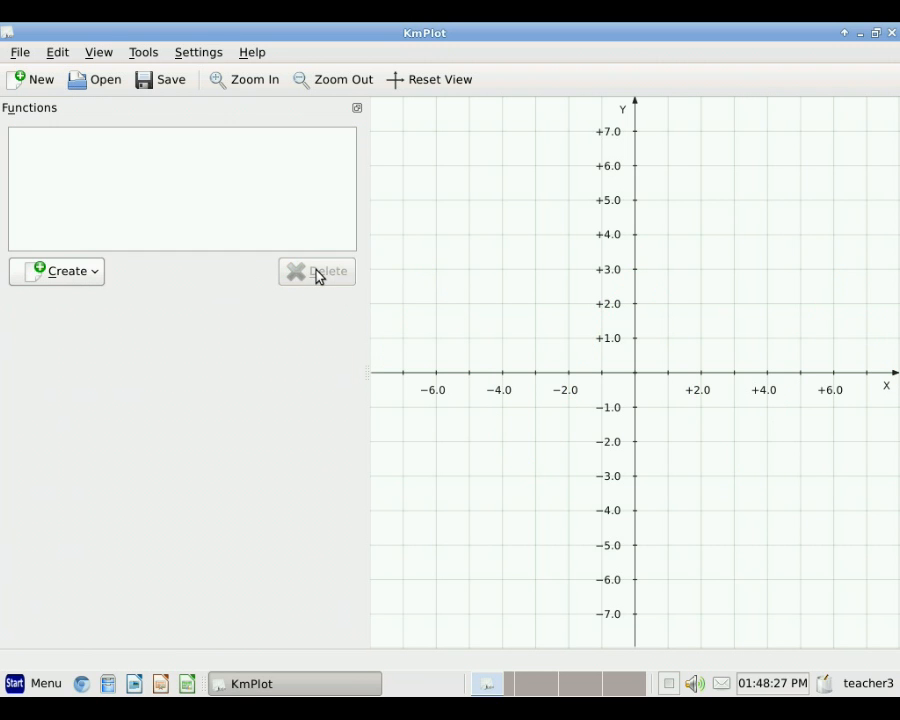
{"action": "left_click", "coordinate": [63, 276]}
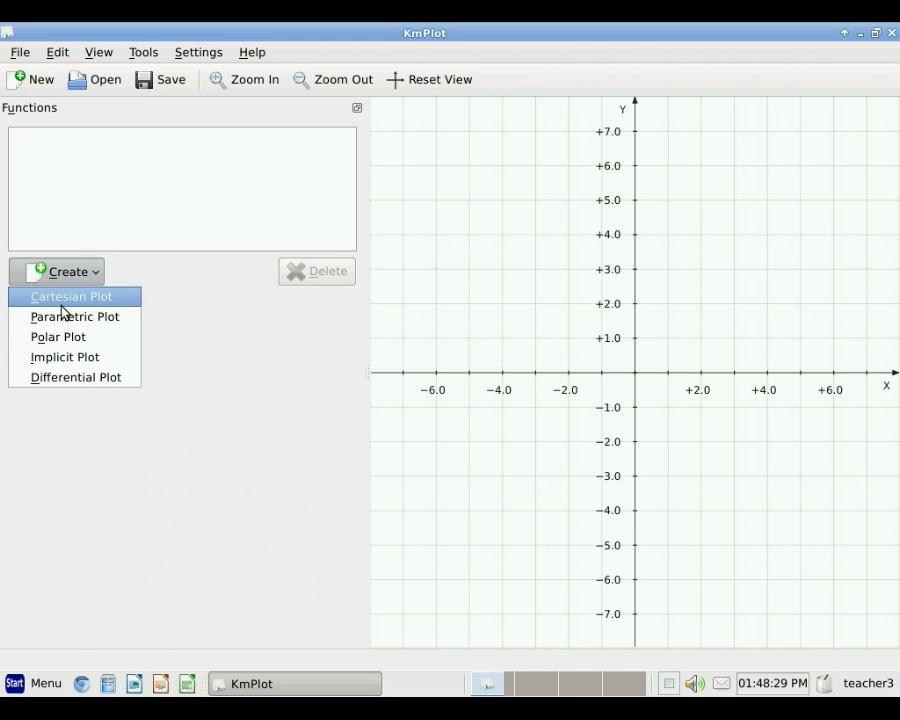
{"action": "left_click", "coordinate": [65, 299]}
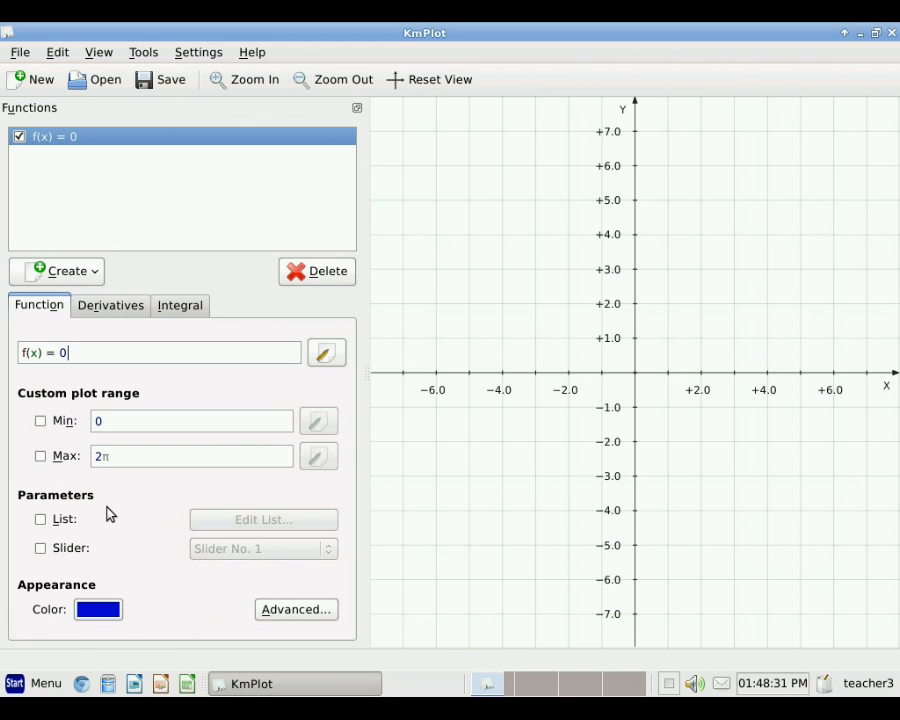
{"action": "key", "text": "BackSpace"}
- Show the first and second derivatives of f(x) = x^2
{"action": "left_click", "coordinate": [111, 313]}
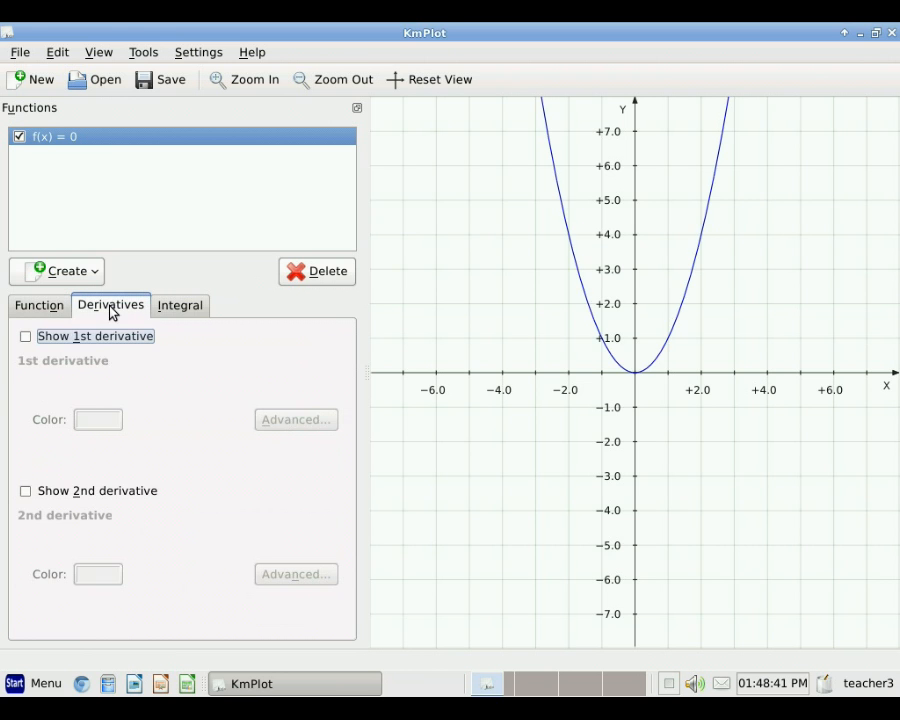
{"action": "left_click", "coordinate": [25, 337]}
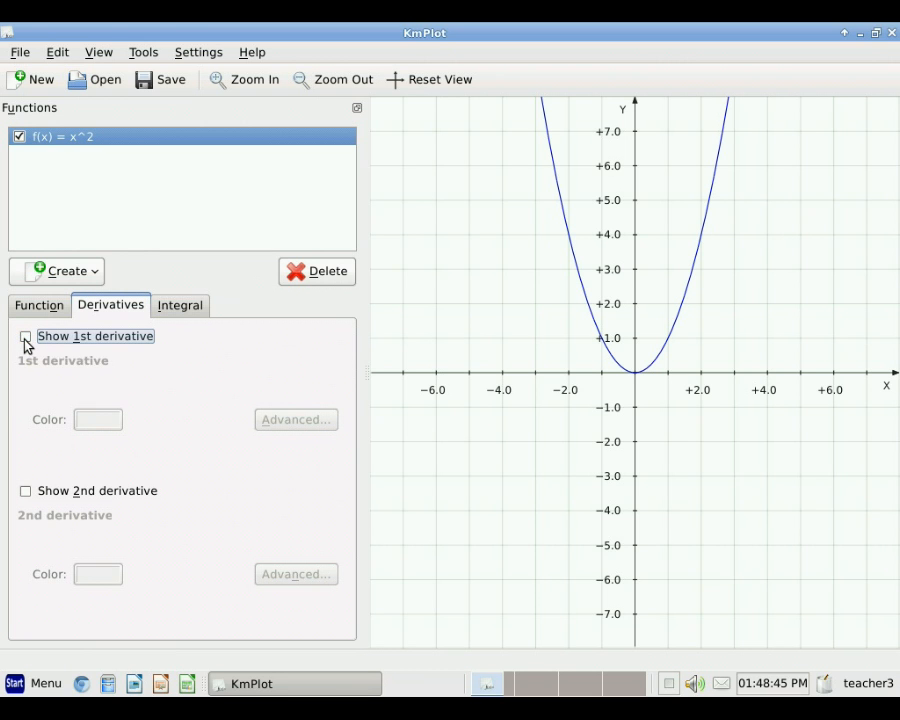
{"action": "left_click", "coordinate": [25, 492]}
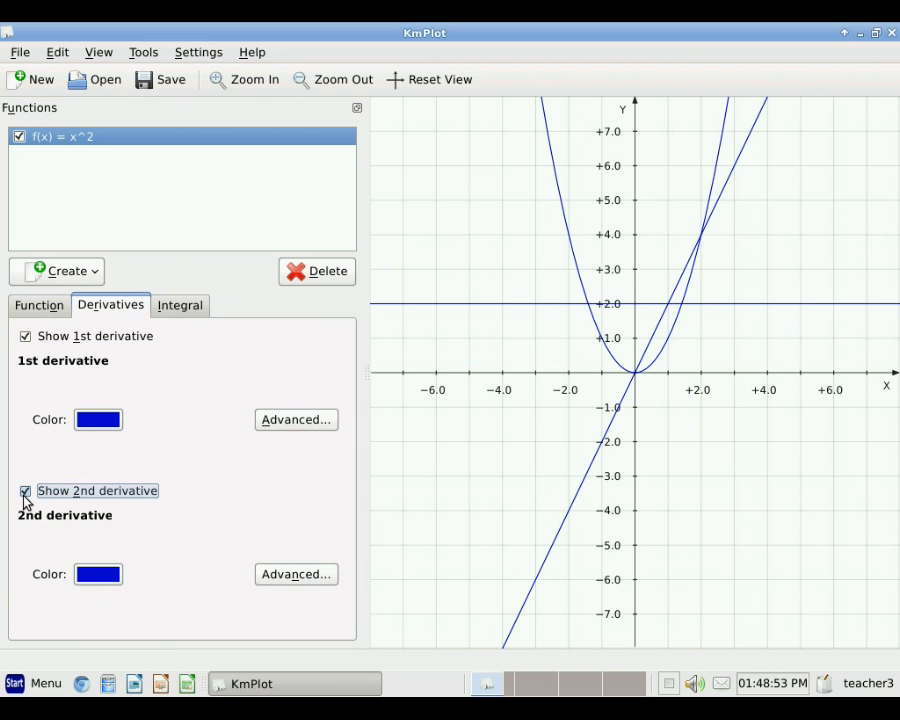
- Change the first derivative's color to red (#FF0000)
{"action": "left_click", "coordinate": [94, 420]}
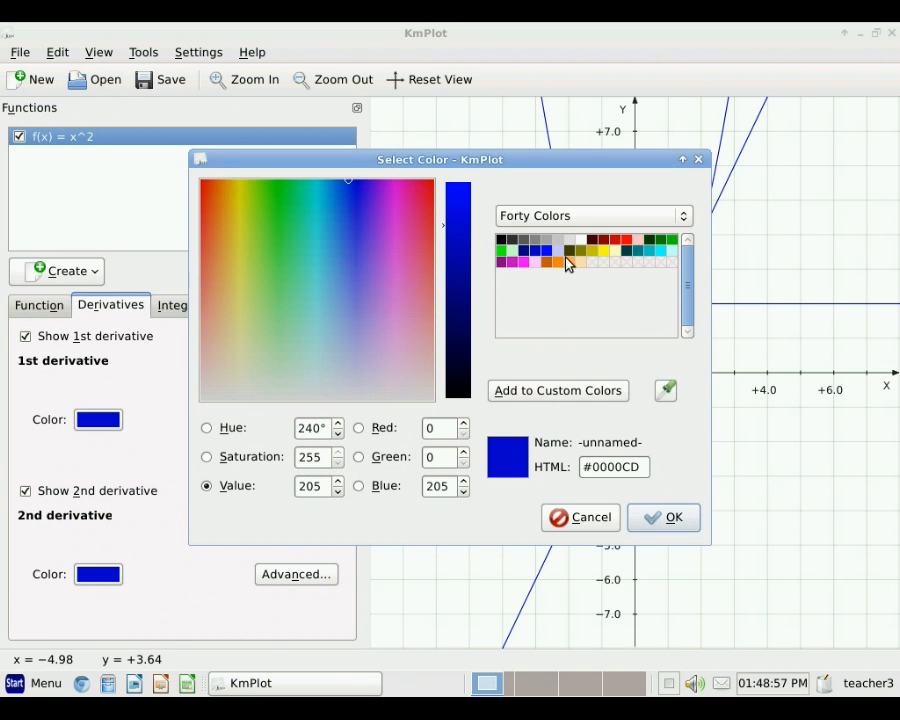
{"action": "left_click", "coordinate": [626, 239]}
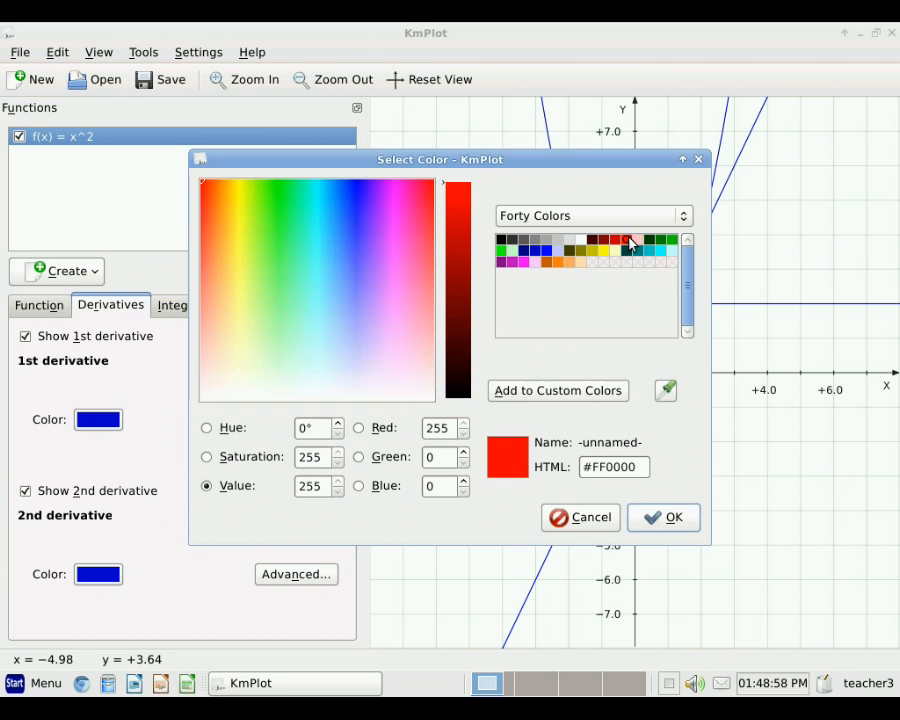
{"action": "left_click", "coordinate": [666, 519]}
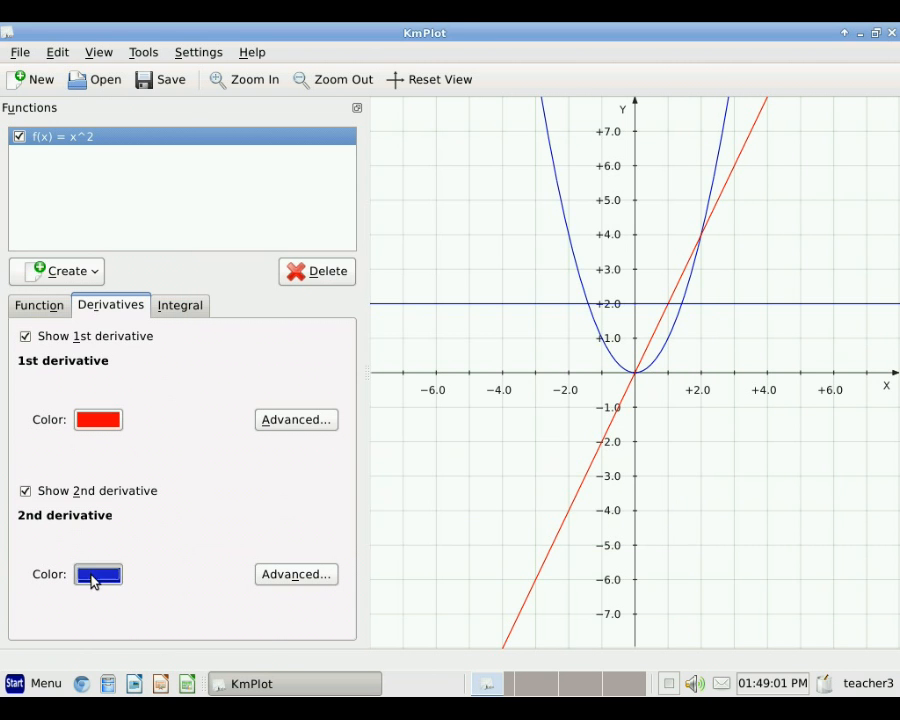
- Change the second derivative's color to purple (#800080)
{"action": "left_click", "coordinate": [94, 577]}
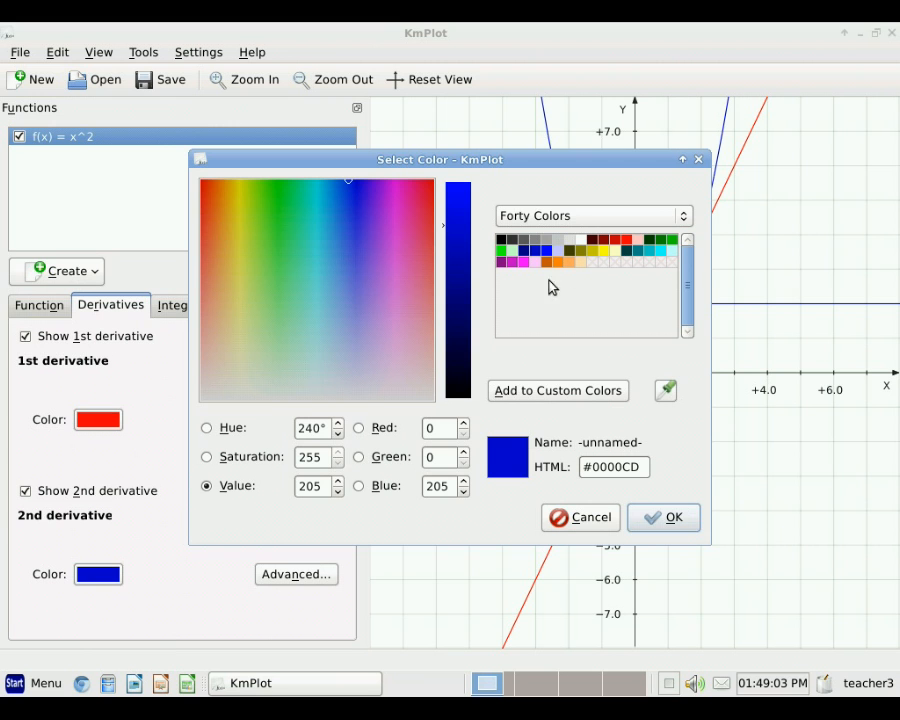
{"action": "left_click", "coordinate": [502, 265]}
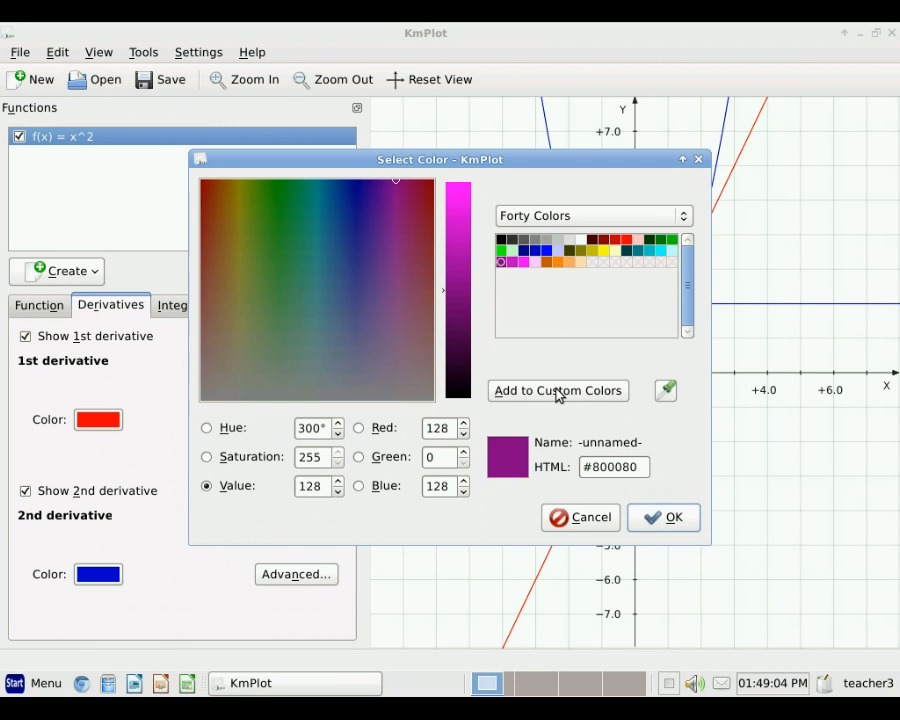
{"action": "left_click", "coordinate": [662, 521]}
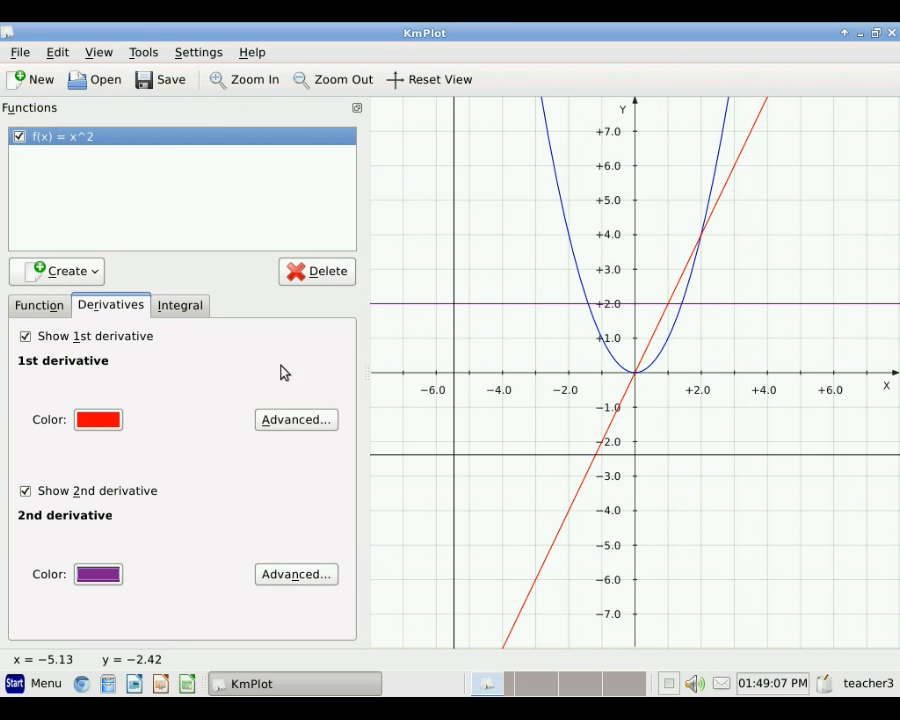
- Show the integral of f(x) = x^2 and change its color to orange
{"action": "left_click", "coordinate": [180, 310]}
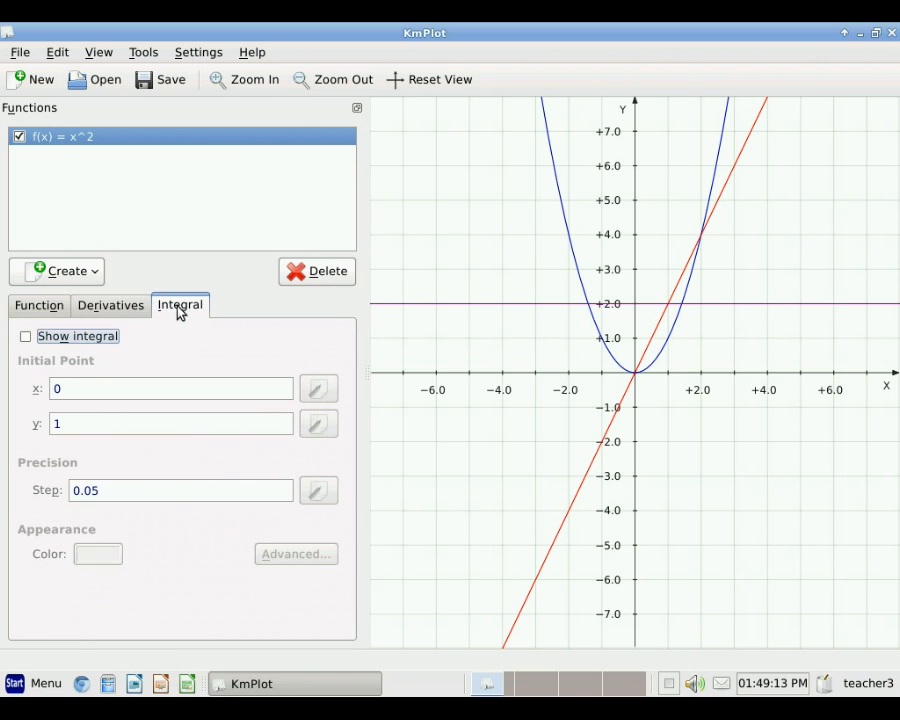
{"action": "left_click", "coordinate": [25, 338]}
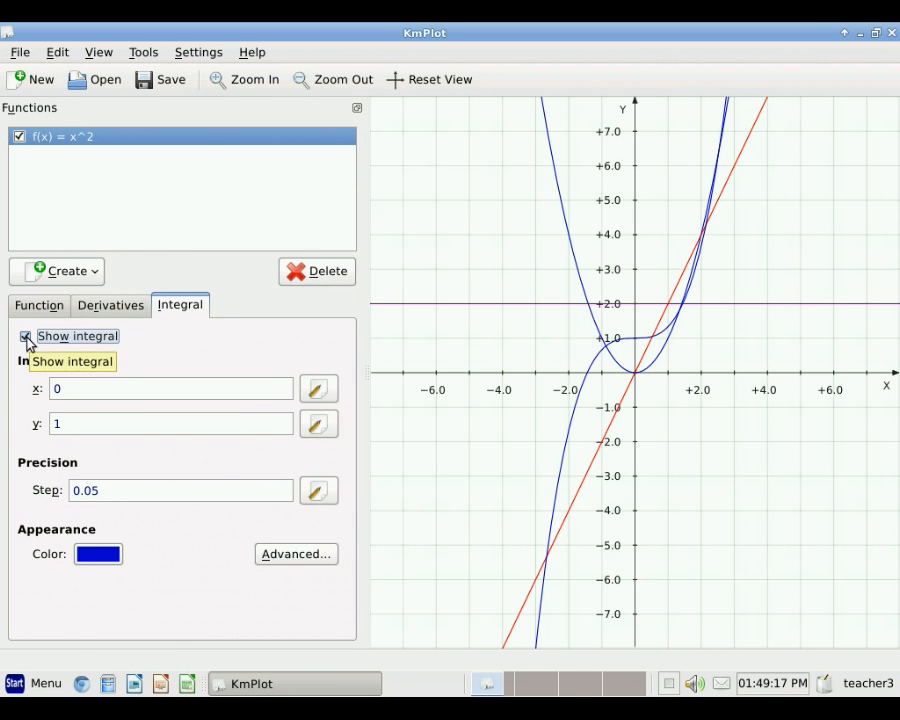
{"action": "left_click", "coordinate": [88, 555]}
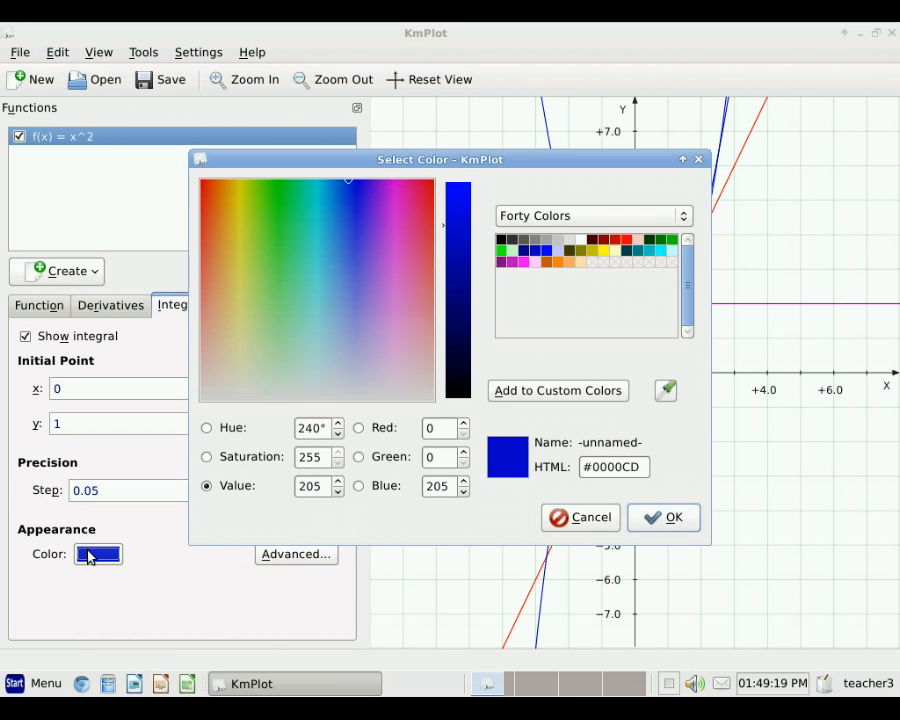
{"action": "left_click", "coordinate": [558, 262]}
{"action": "left_click", "coordinate": [674, 531]}
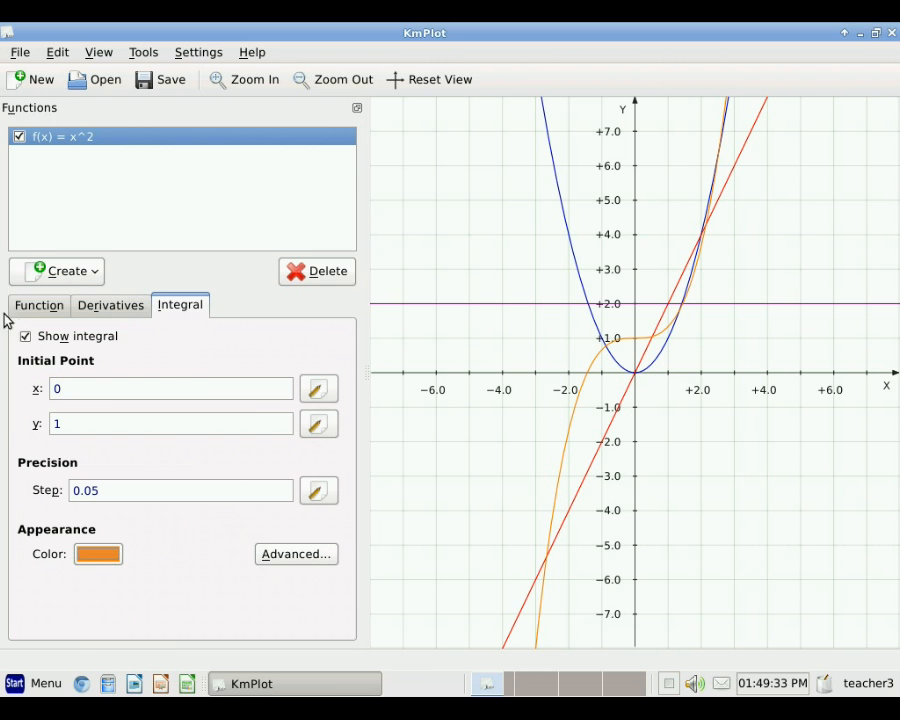
- Hide the integral and both the first and second derivatives of f(x) = x^2
{"action": "left_click", "coordinate": [25, 337]}
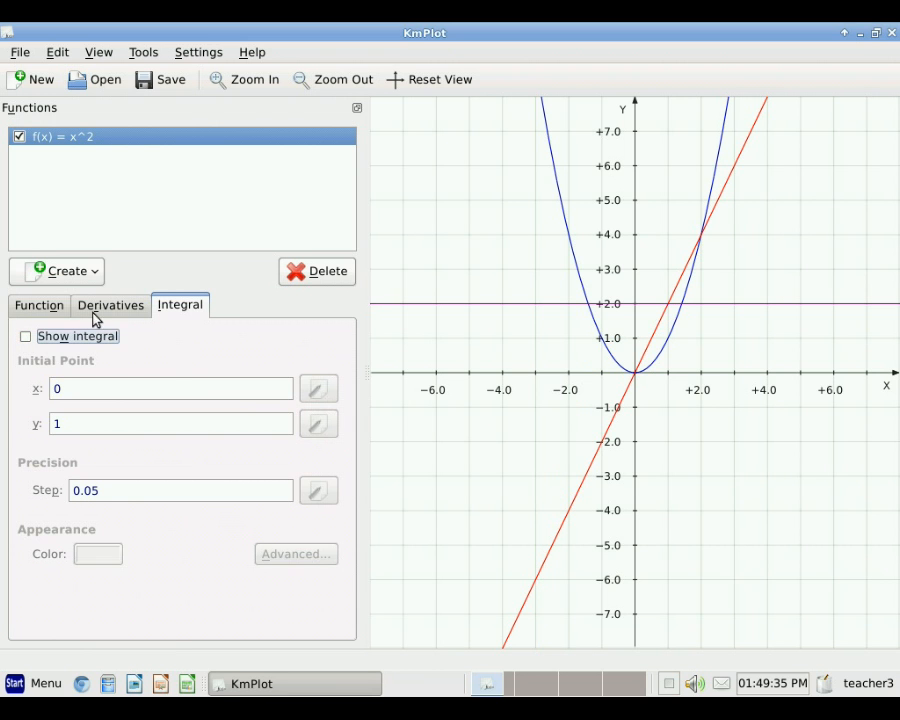
{"action": "left_click", "coordinate": [97, 309]}
{"action": "left_click", "coordinate": [26, 339]}
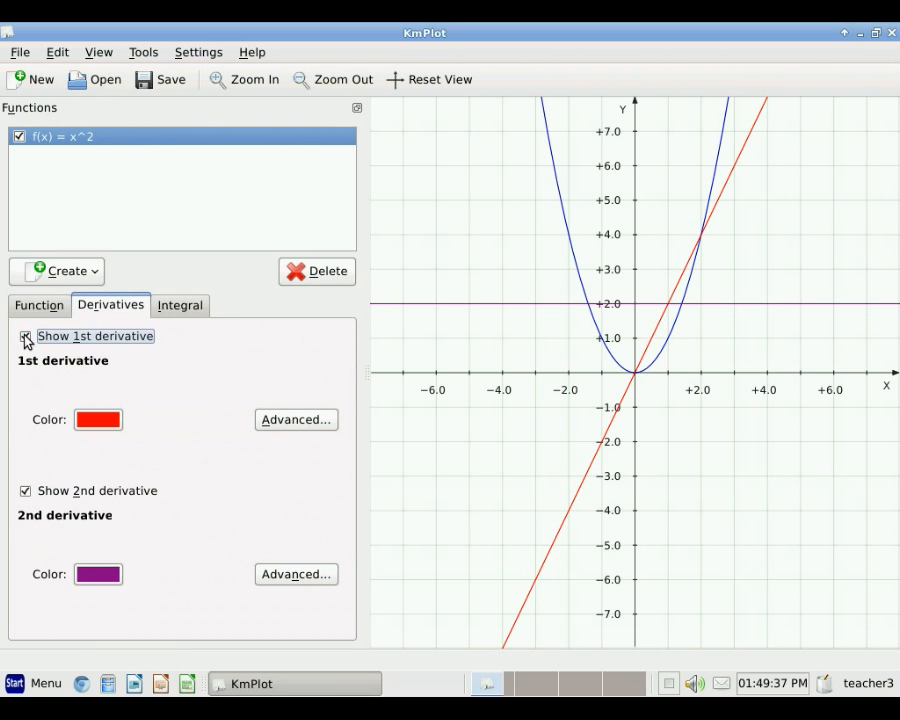
{"action": "left_click", "coordinate": [26, 492]}
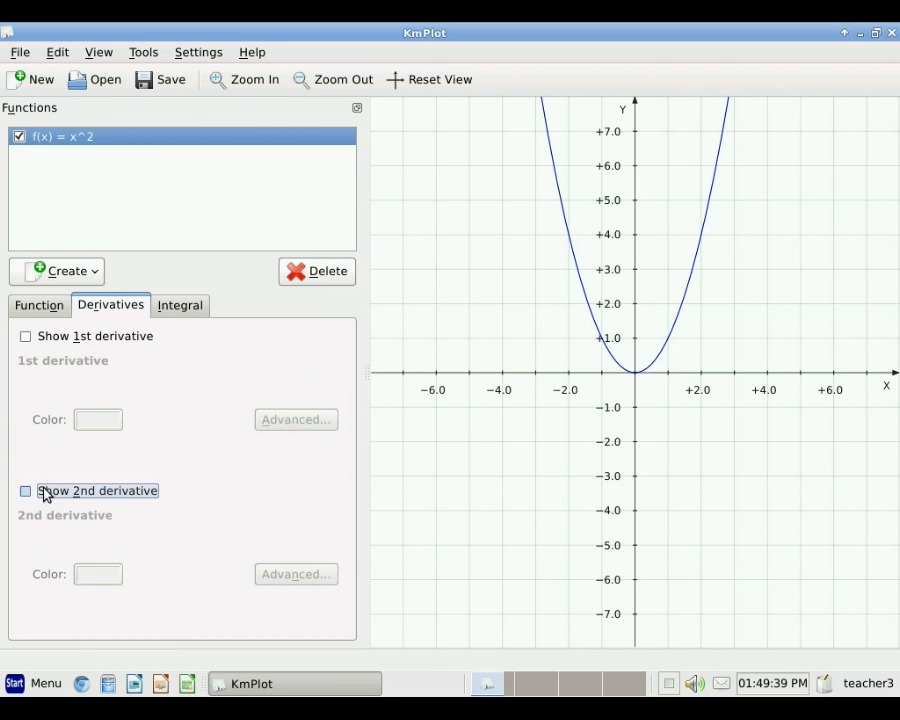
{"action": "left_click", "coordinate": [47, 298]}
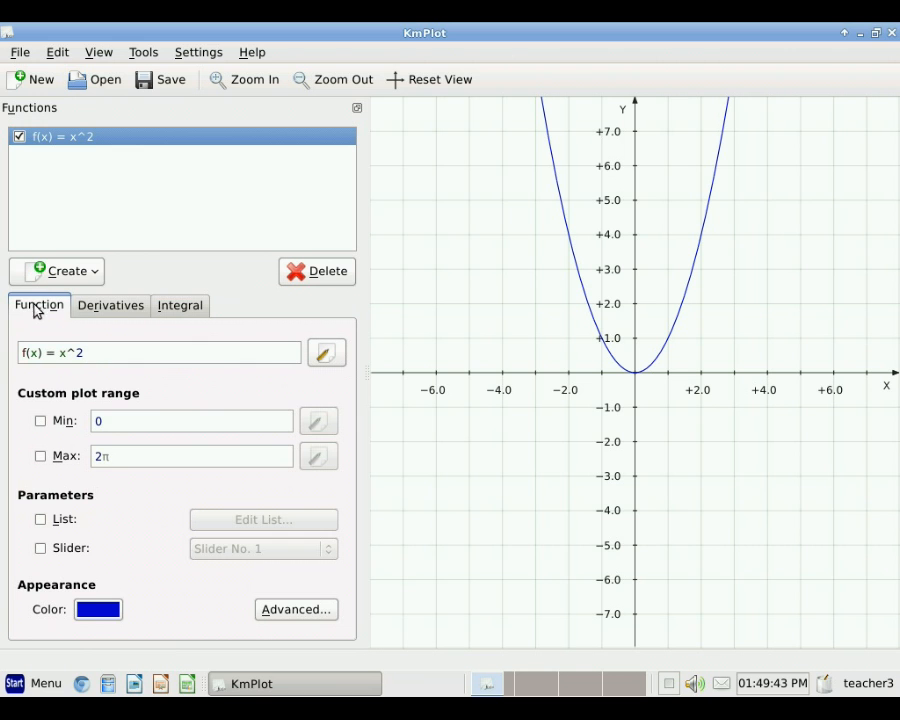
{"action": "left_click", "coordinate": [107, 308]}
{"action": "left_click", "coordinate": [171, 316]}
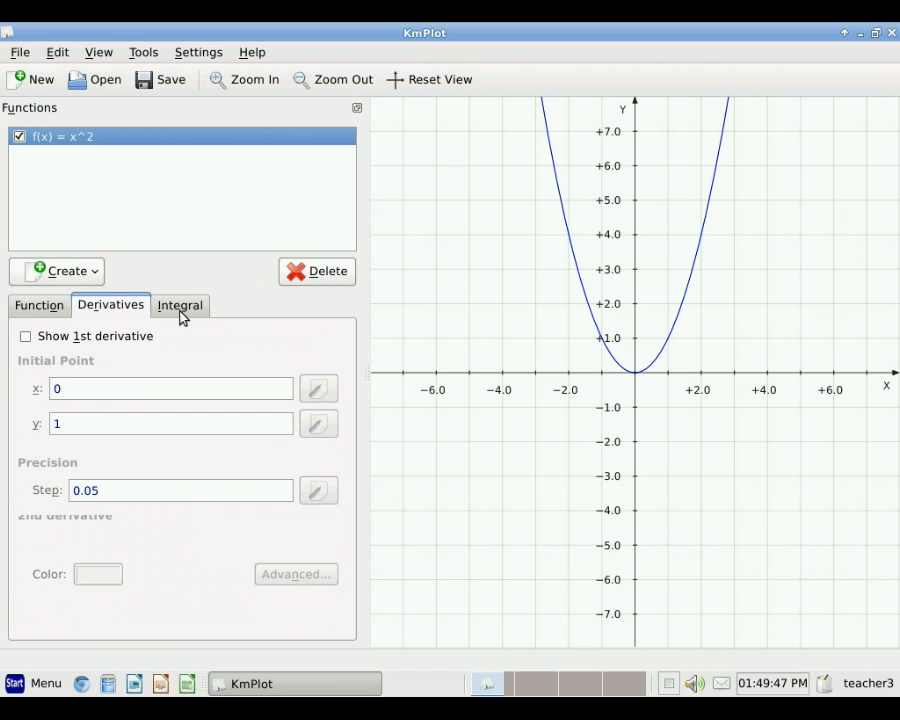
{"action": "left_click", "coordinate": [41, 308]}
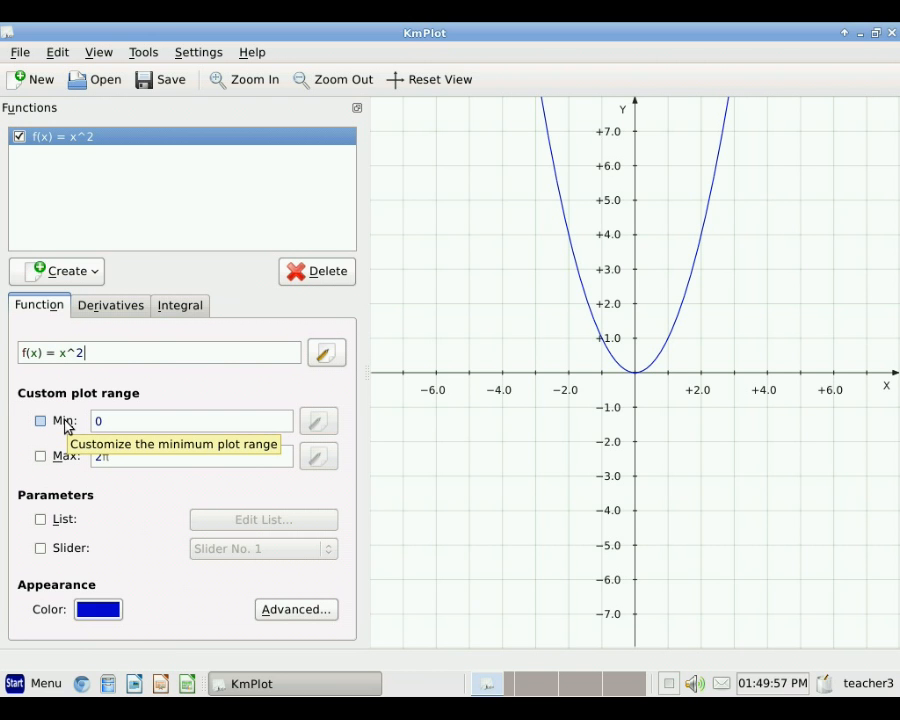
{"action": "left_click", "coordinate": [20, 53]}
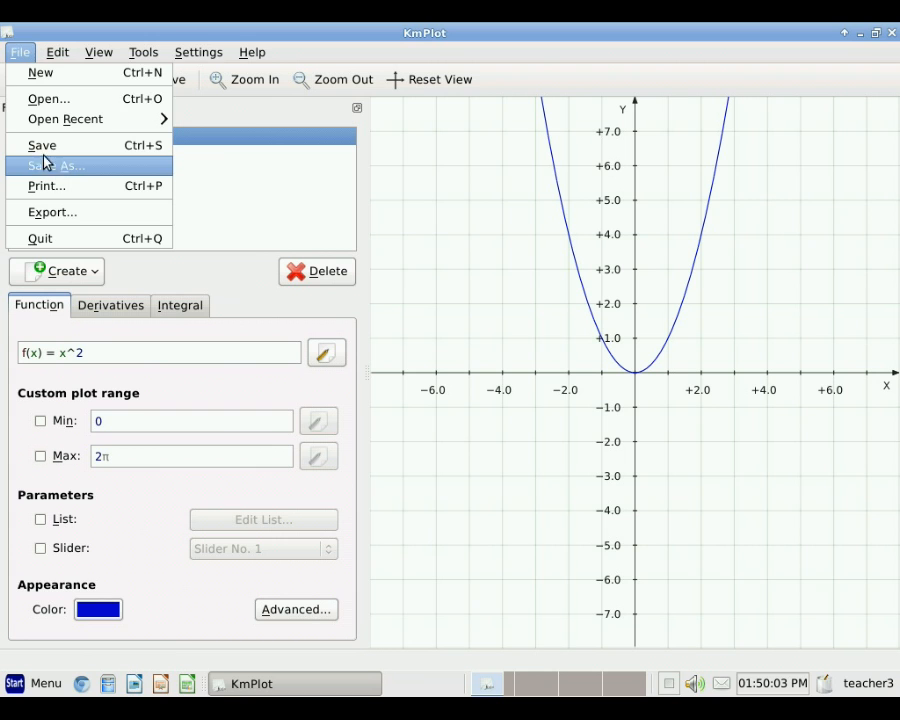
{"action": "left_click", "coordinate": [21, 56]}
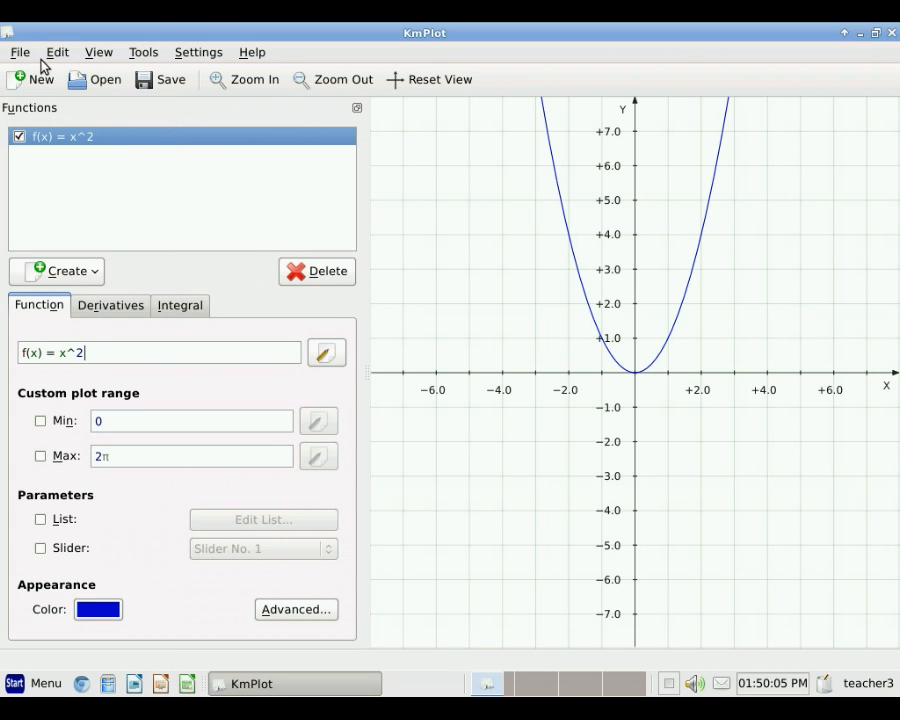